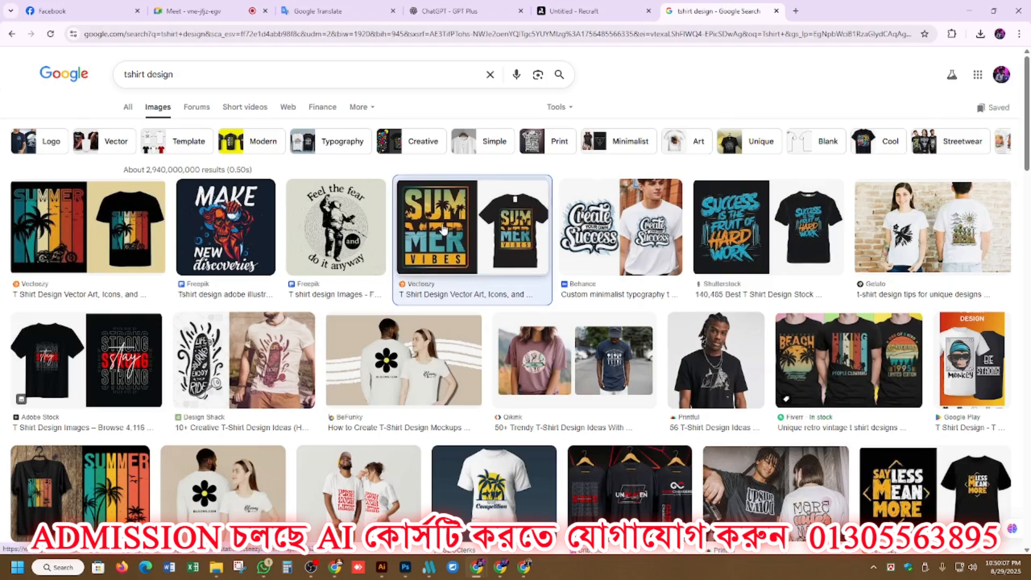
Open the yellow-and-teal "Summer Vibes" T-shirt result from Vecteezy and capture a snip of only its artwork.
{"action": "left_click", "coordinate": [444, 230]}
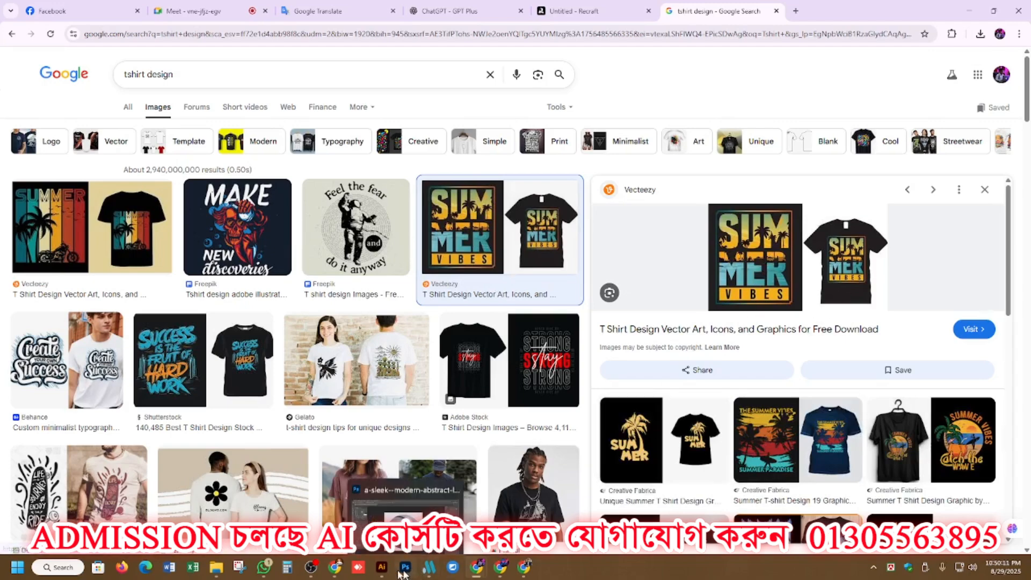
{"action": "left_click", "coordinate": [240, 568]}
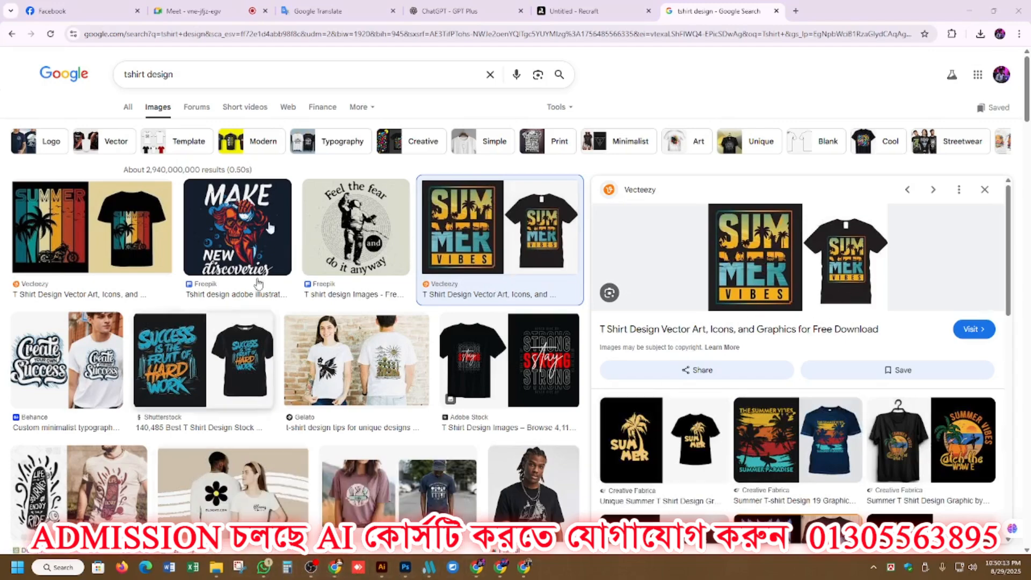
{"action": "left_click", "coordinate": [280, 36]}
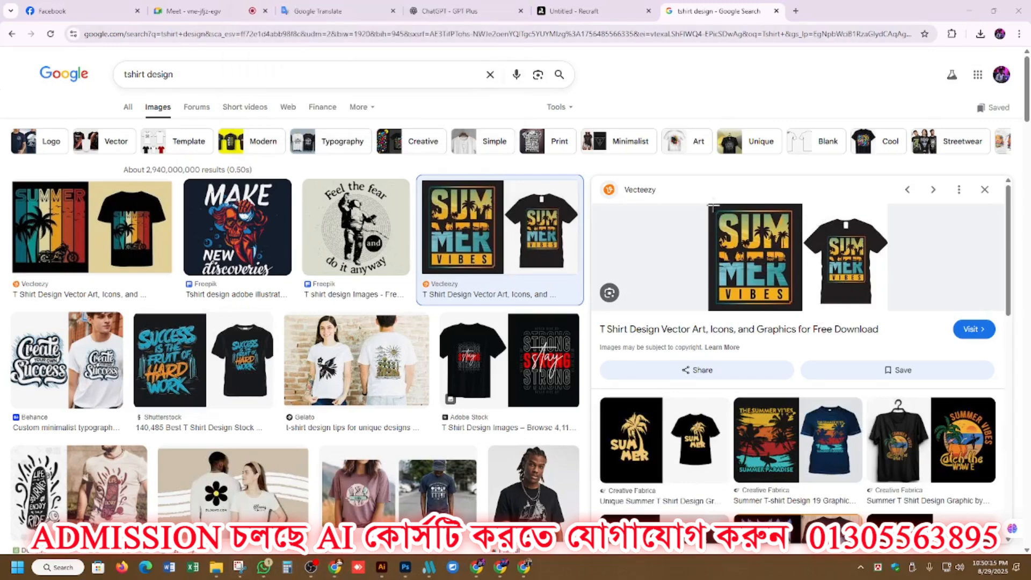
{"action": "left_click_drag", "start_coordinate": [712, 208], "coordinate": [802, 310]}
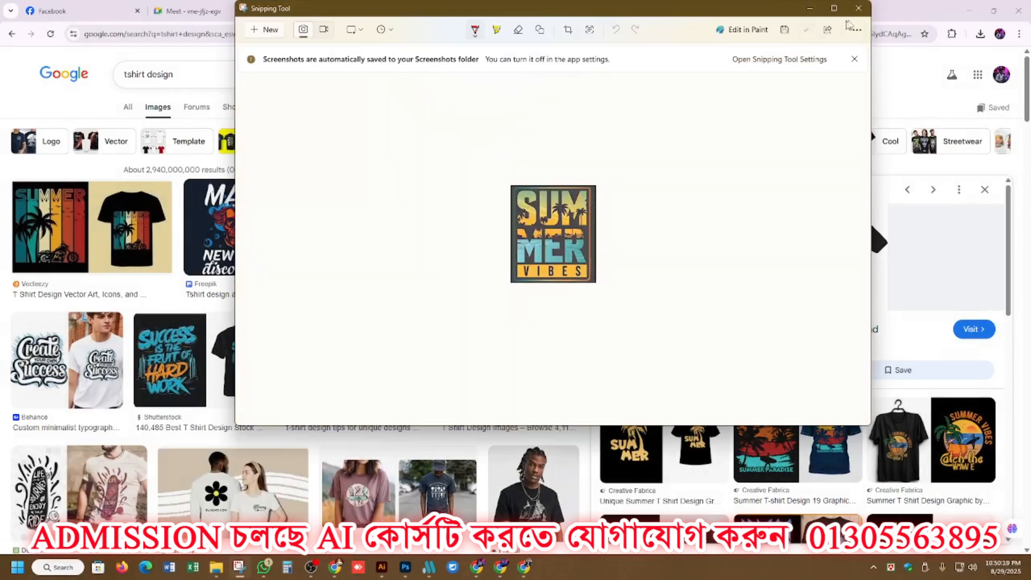
{"action": "left_click", "coordinate": [860, 8]}
Switch to ChatGPT, attach the captured artwork and send the request "Give me tshirt design prompt".
{"action": "left_click", "coordinate": [462, 10]}
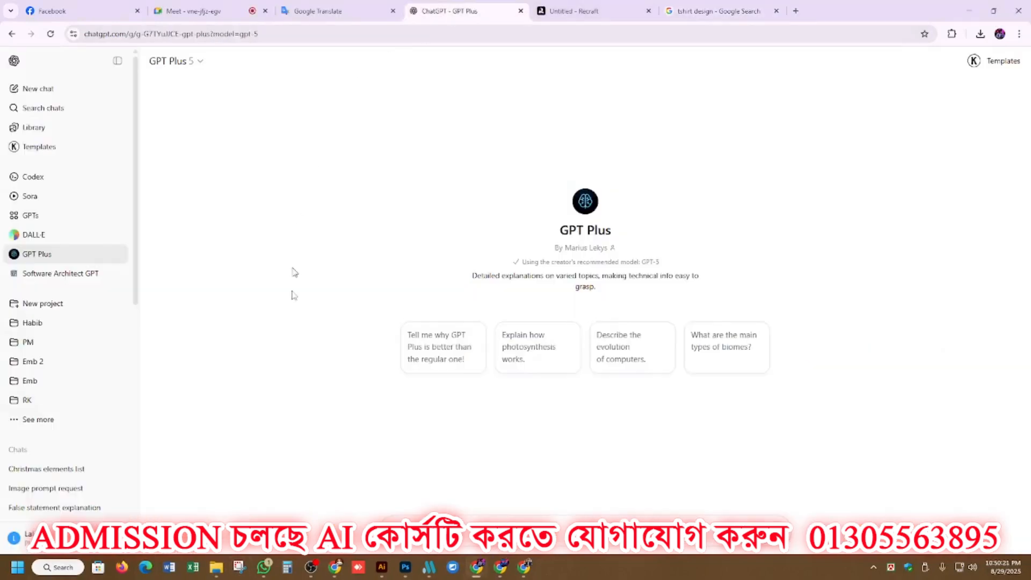
{"action": "key", "text": "ctrl+v"}
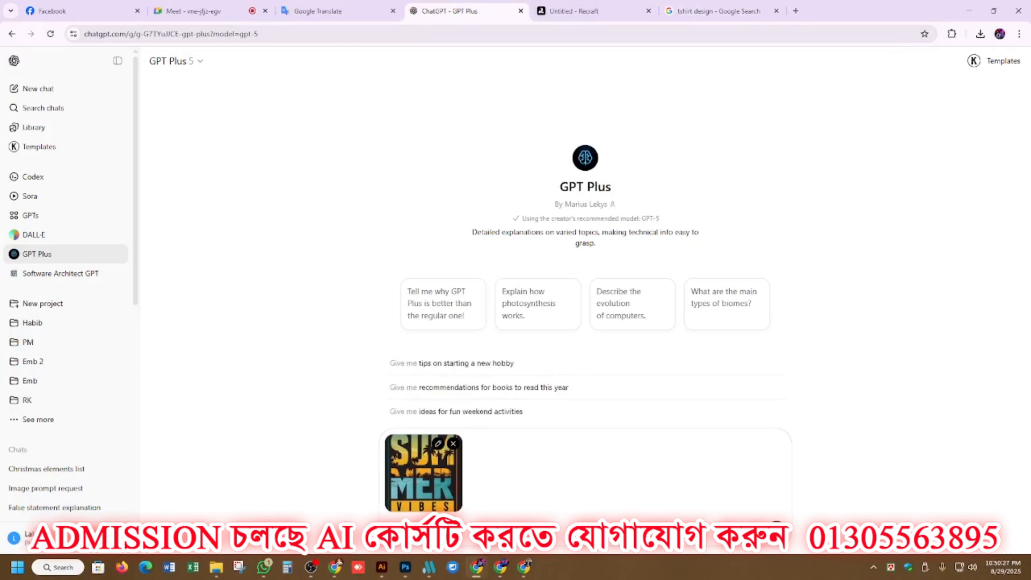
{"action": "type", "text": "tshir"}
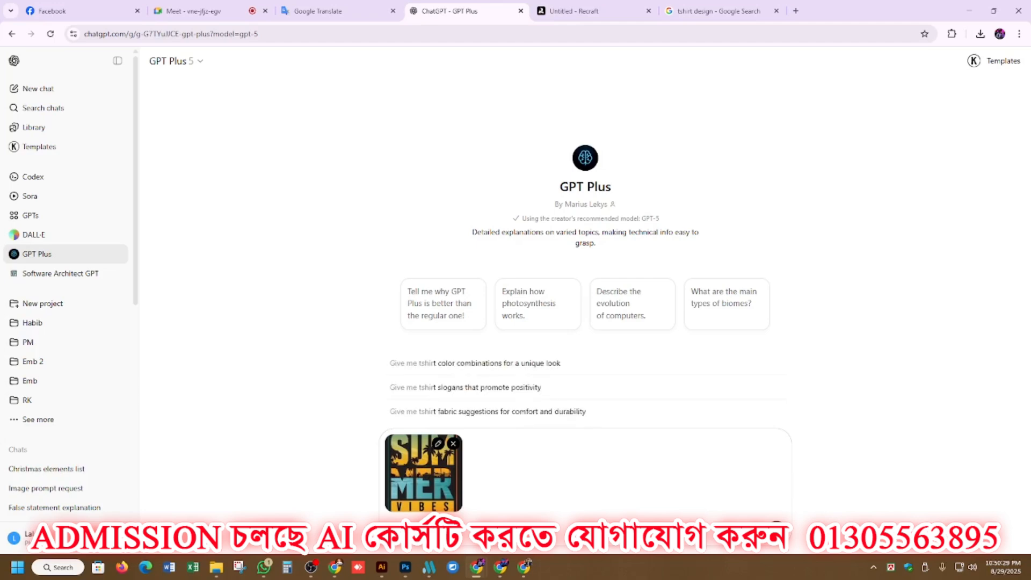
{"action": "type", "text": "t de"}
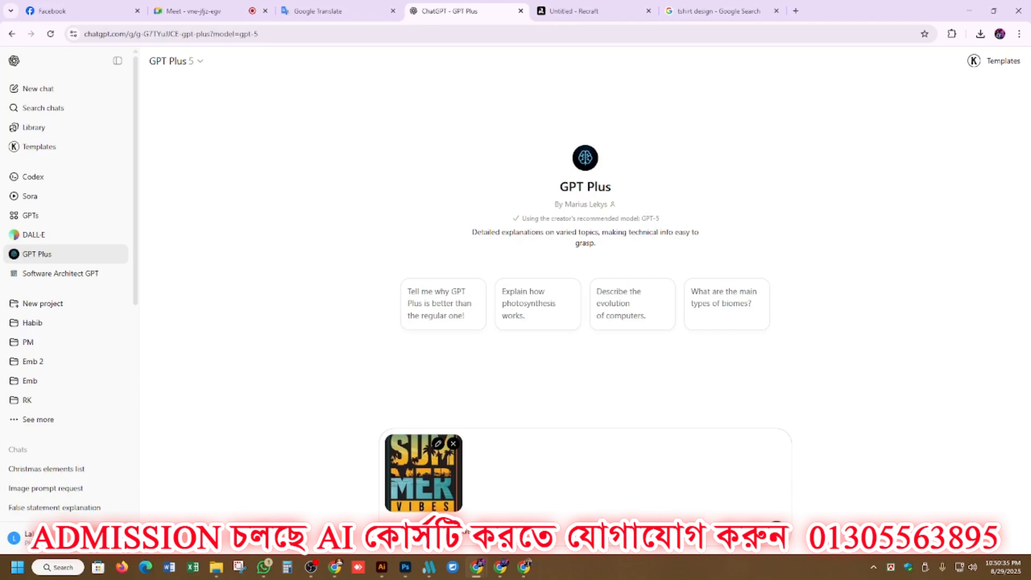
{"action": "key", "text": "Return"}
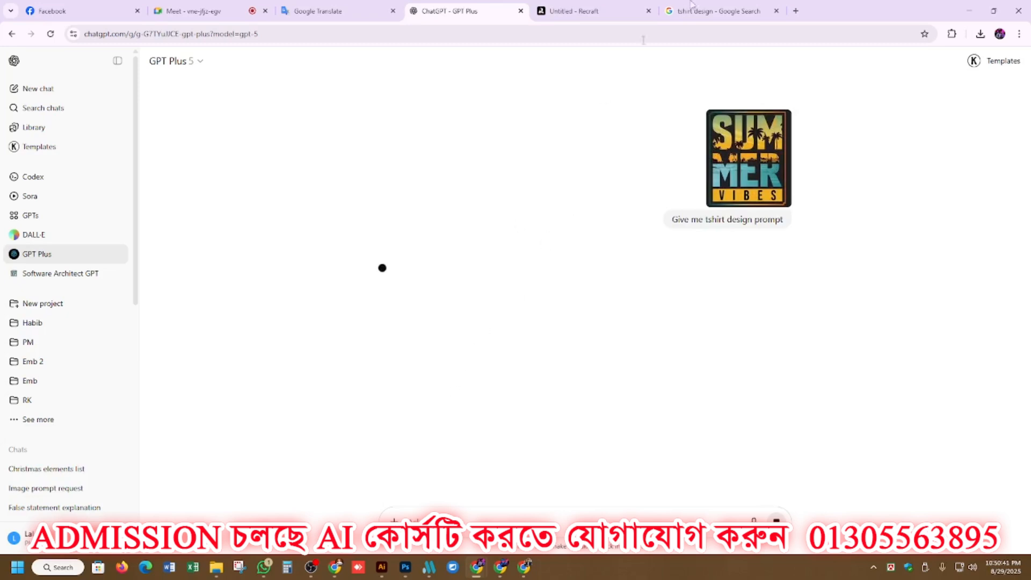
Return to the Google image results and copy the retro sunset "Summer Vibes!" image from the related designs.
{"action": "left_click", "coordinate": [717, 11]}
{"action": "scroll", "coordinate": [701, 318], "scroll_direction": "down", "scroll_amount": 3}
{"action": "scroll", "coordinate": [701, 318], "scroll_direction": "down", "scroll_amount": 1}
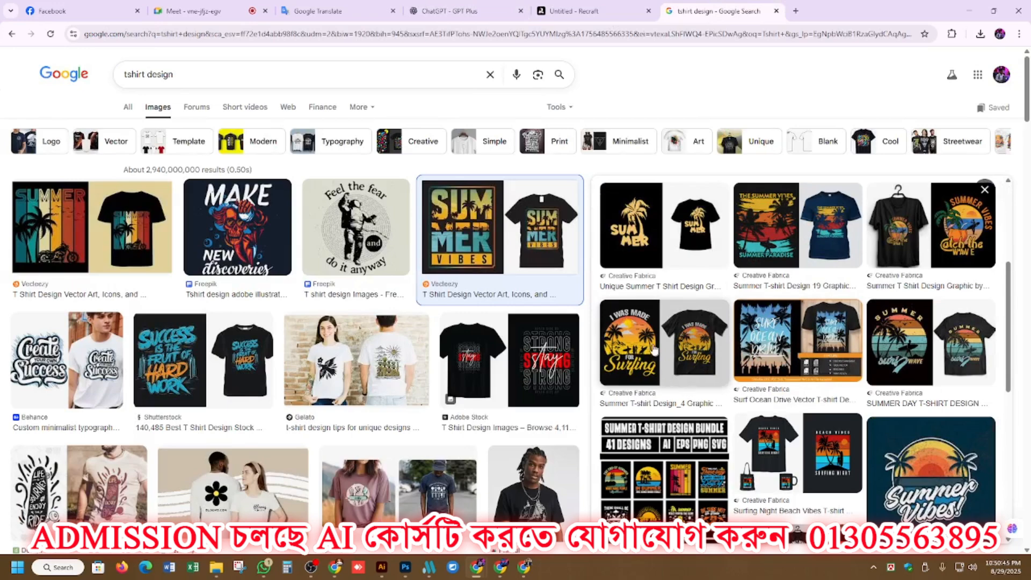
{"action": "scroll", "coordinate": [688, 389], "scroll_direction": "down", "scroll_amount": 1}
{"action": "left_click", "coordinate": [958, 435]}
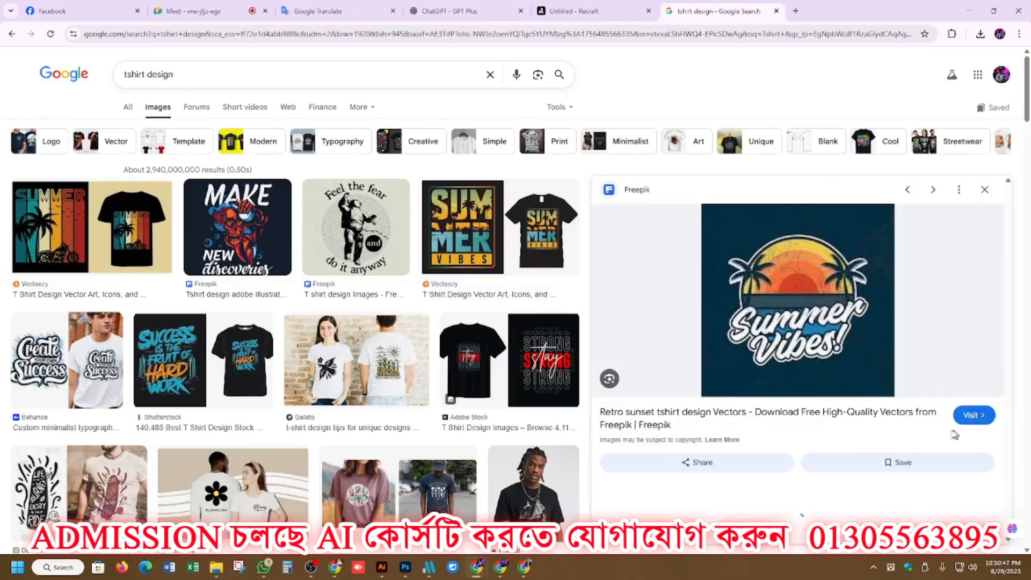
{"action": "right_click", "coordinate": [790, 273]}
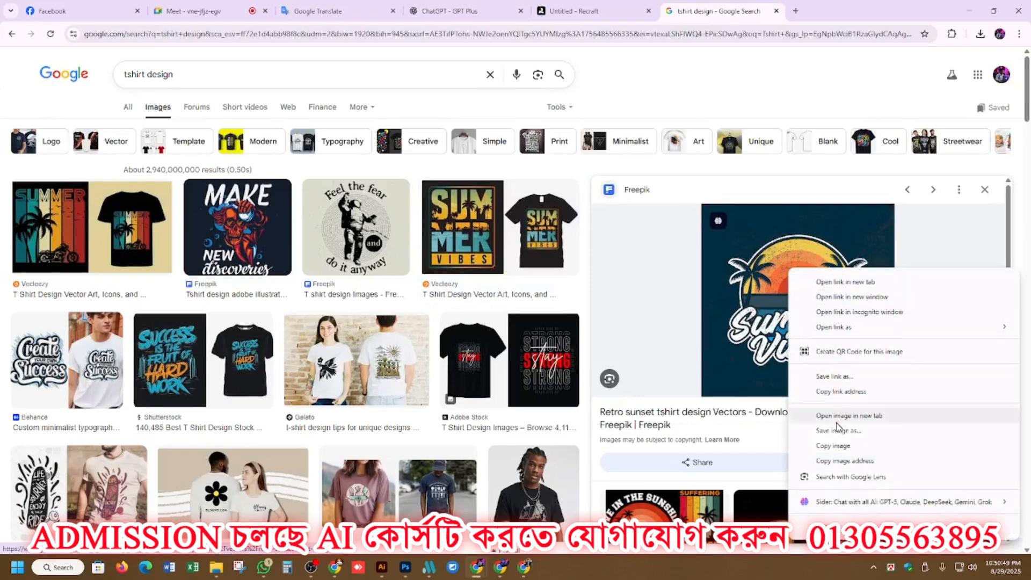
{"action": "left_click", "coordinate": [835, 446]}
Attach the copied retro sunset image to the ChatGPT conversation and send "Give me tshirt design prompt".
{"action": "left_click", "coordinate": [482, 7]}
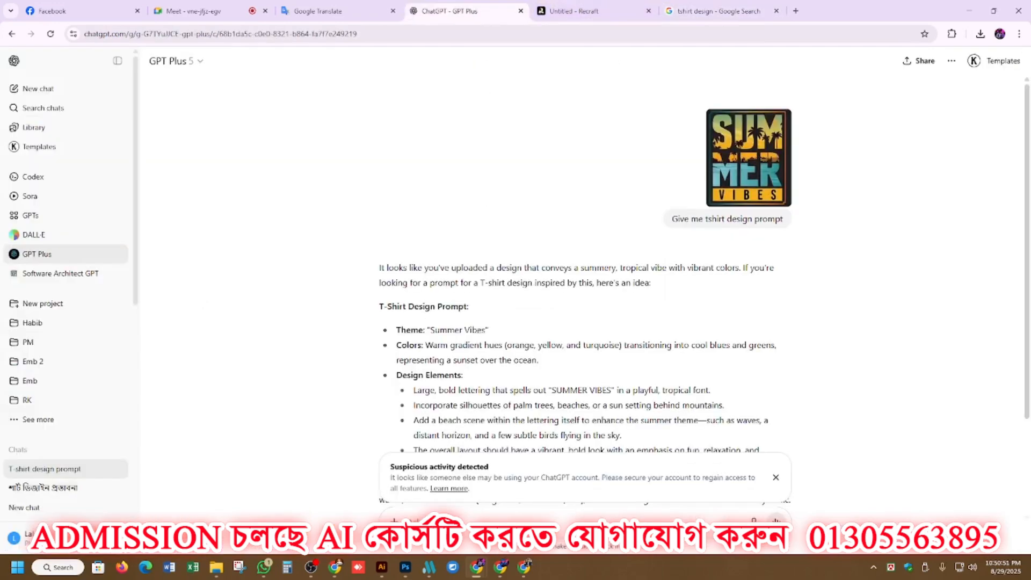
{"action": "key", "text": "ctrl+v"}
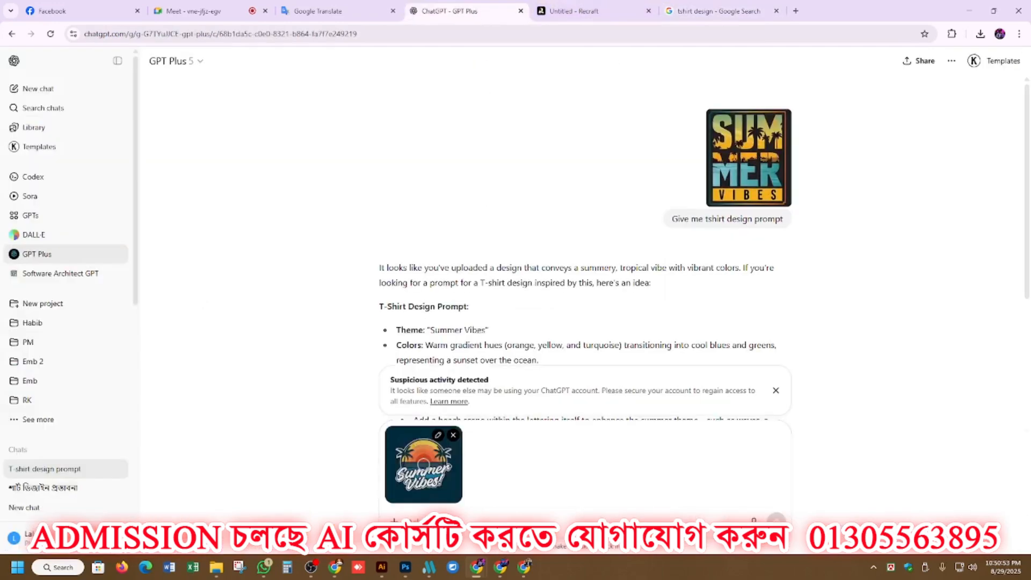
{"action": "left_click", "coordinate": [783, 247]}
{"action": "key", "text": "Return"}
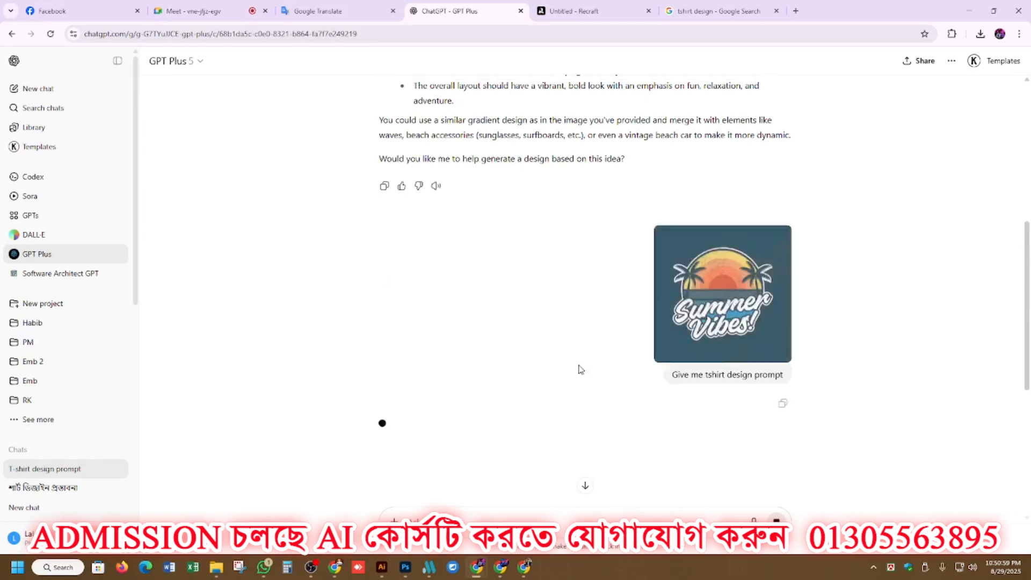
Review the replies and send the follow-up request "give me 2 prompt".
{"action": "scroll", "coordinate": [580, 370], "scroll_direction": "up", "scroll_amount": 3}
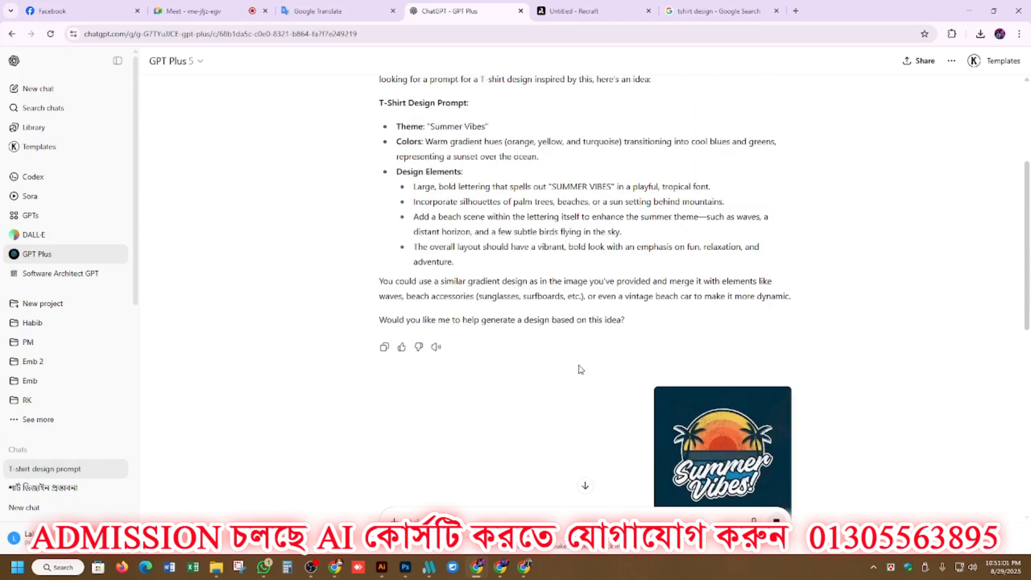
{"action": "scroll", "coordinate": [580, 370], "scroll_direction": "down", "scroll_amount": 5}
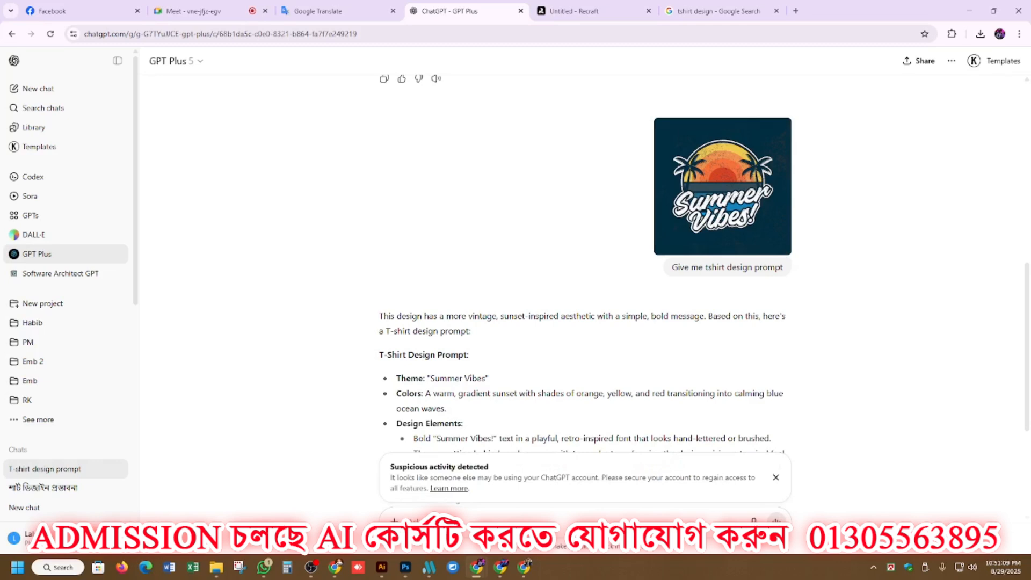
{"action": "type", "text": "g"}
{"action": "key", "text": "Return"}
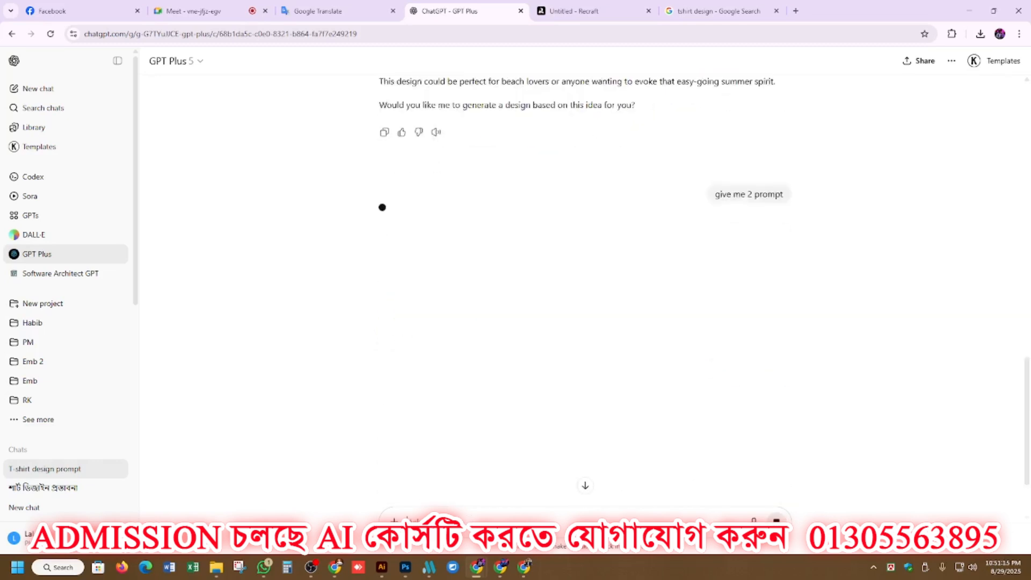
Copy the first reply's T-shirt prompt text, from the Theme line through the last design element.
{"action": "scroll", "coordinate": [453, 285], "scroll_direction": "up", "scroll_amount": 10}
{"action": "scroll", "coordinate": [453, 284], "scroll_direction": "up", "scroll_amount": 2}
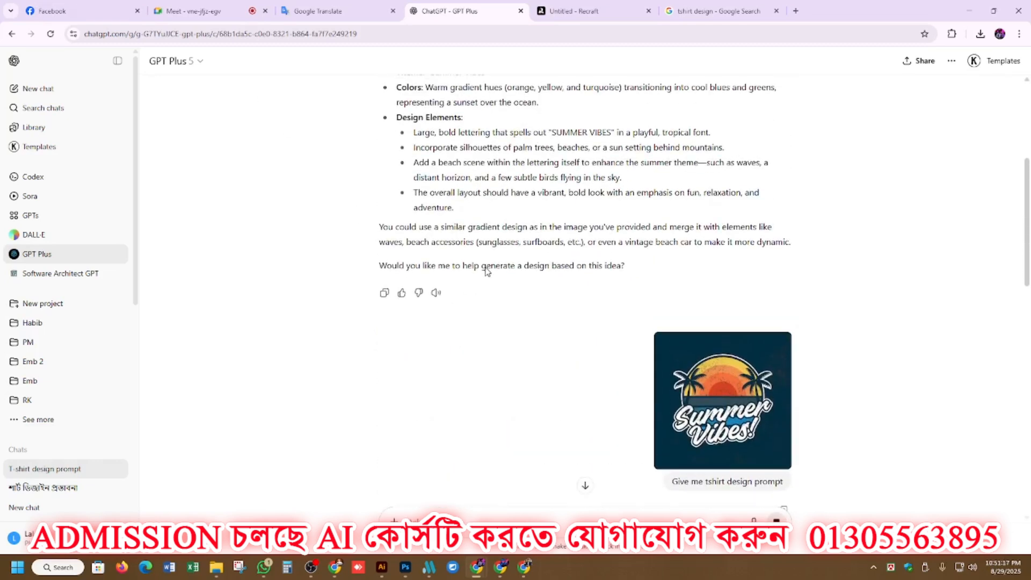
{"action": "scroll", "coordinate": [449, 223], "scroll_direction": "up", "scroll_amount": 1}
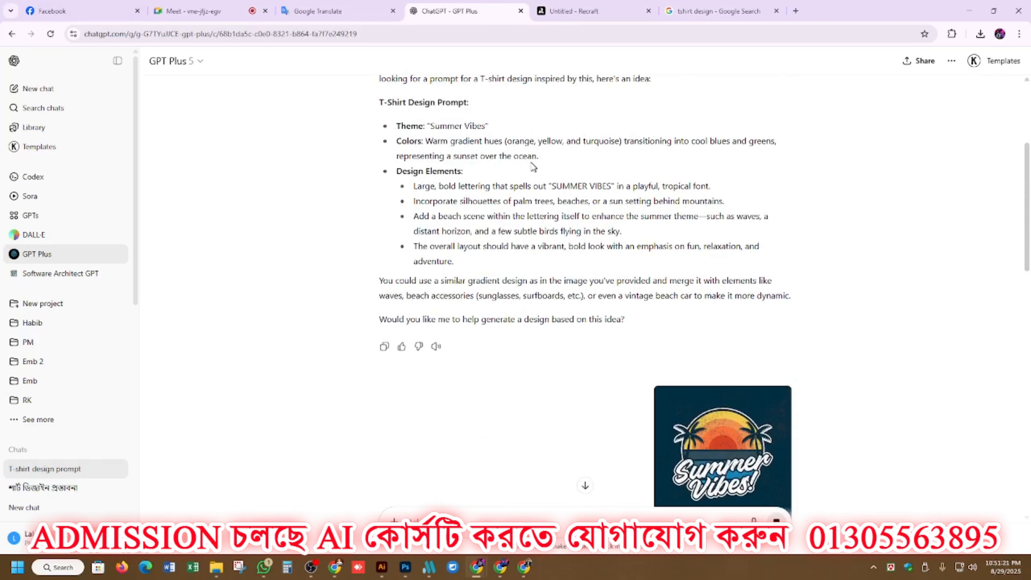
{"action": "left_click_drag", "start_coordinate": [461, 266], "coordinate": [378, 131]}
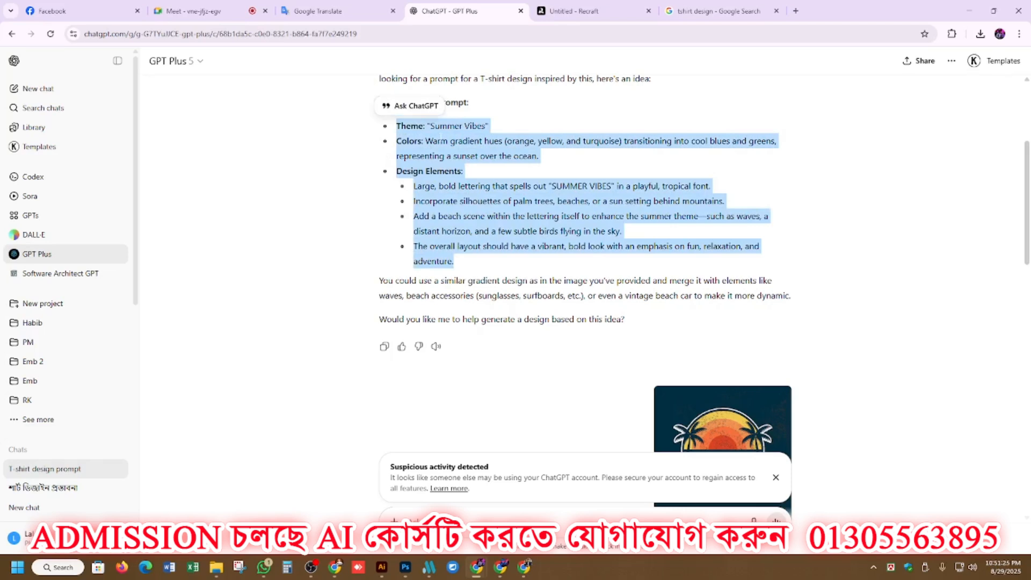
Switch to Recraft and create a new image frame with width 4000 and height 4000.
{"action": "left_click", "coordinate": [619, 6]}
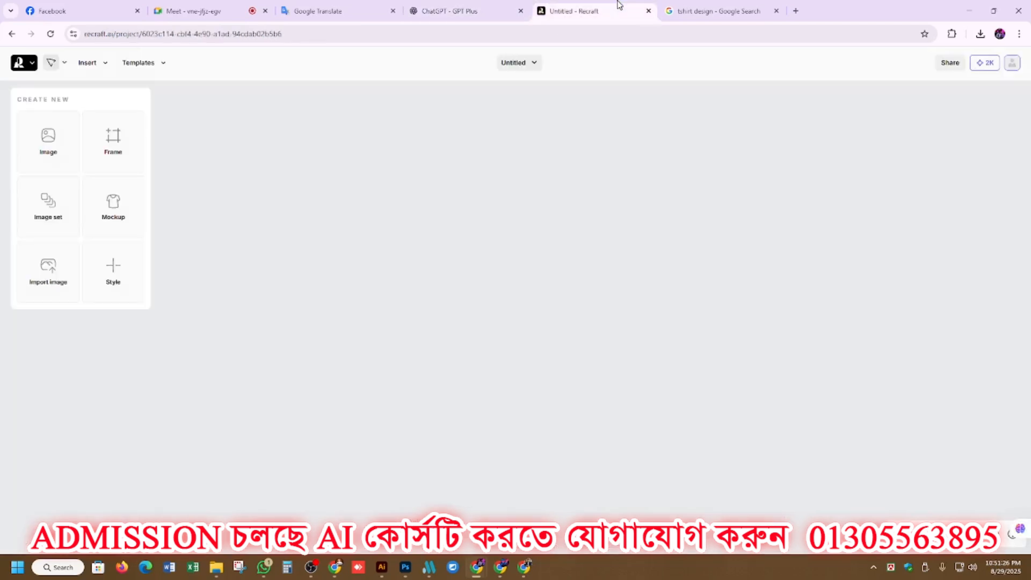
{"action": "left_click", "coordinate": [49, 140]}
{"action": "left_click", "coordinate": [77, 129]}
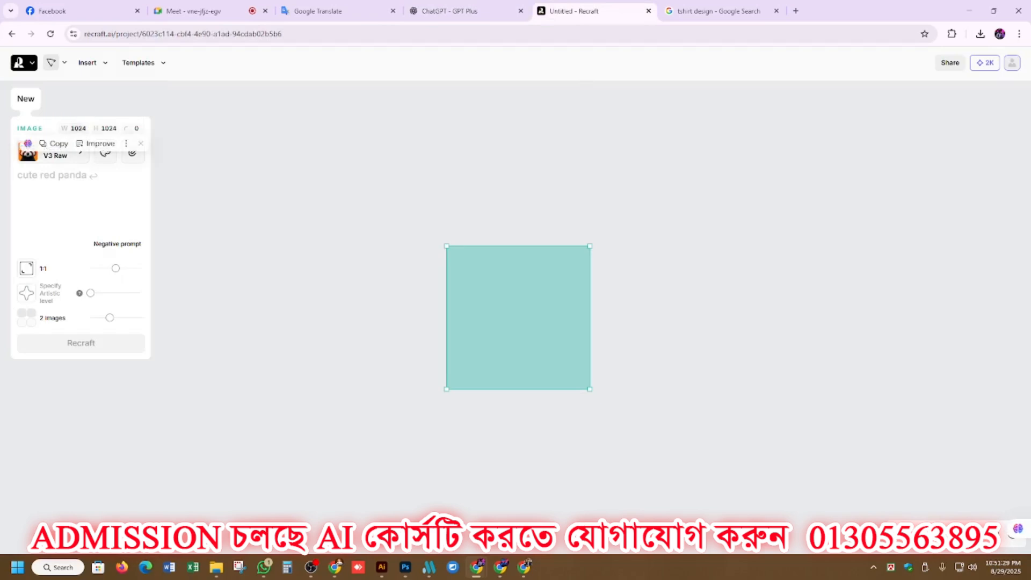
{"action": "type", "text": "4000"}
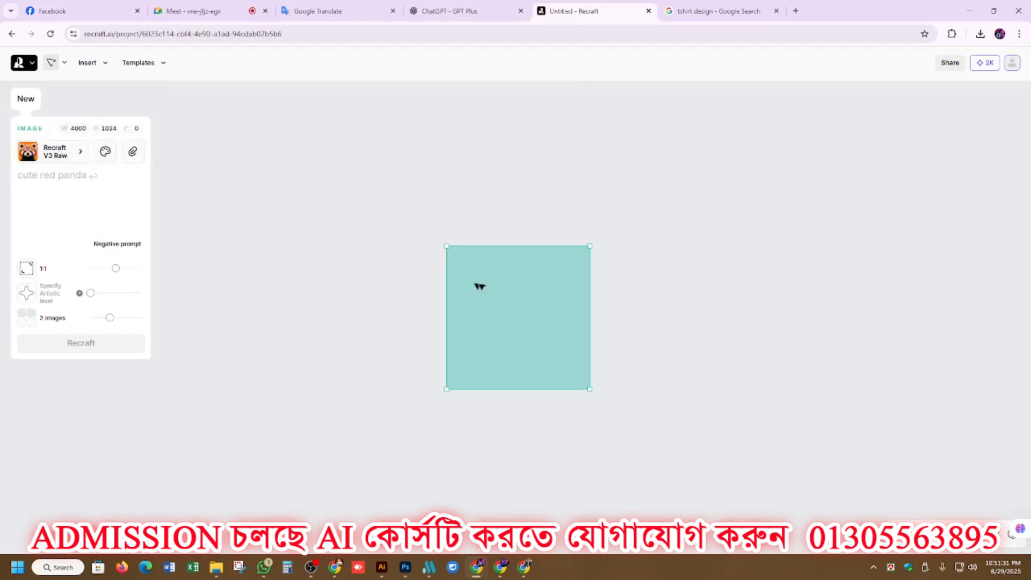
{"action": "left_click", "coordinate": [109, 128]}
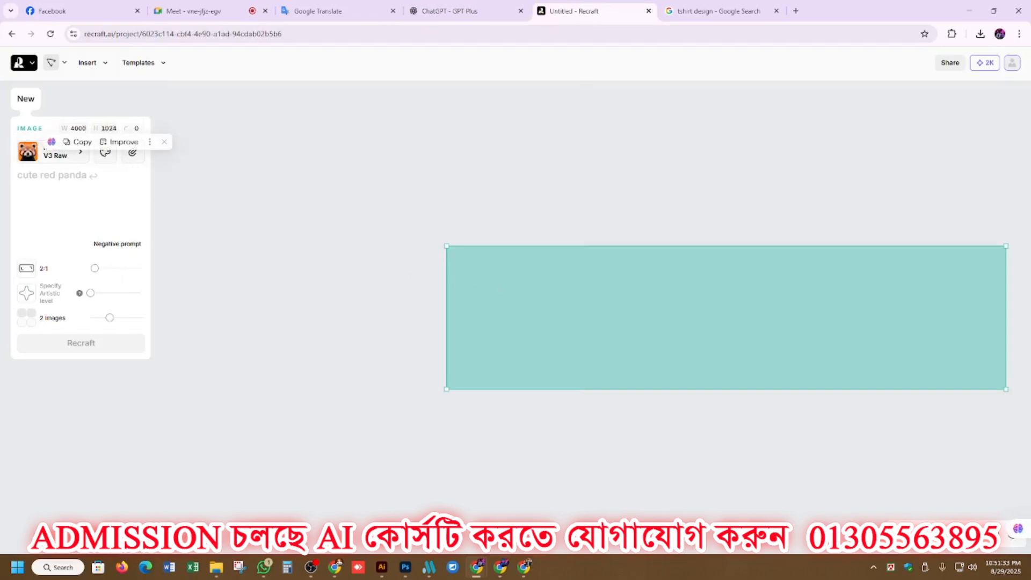
{"action": "type", "text": "4000"}
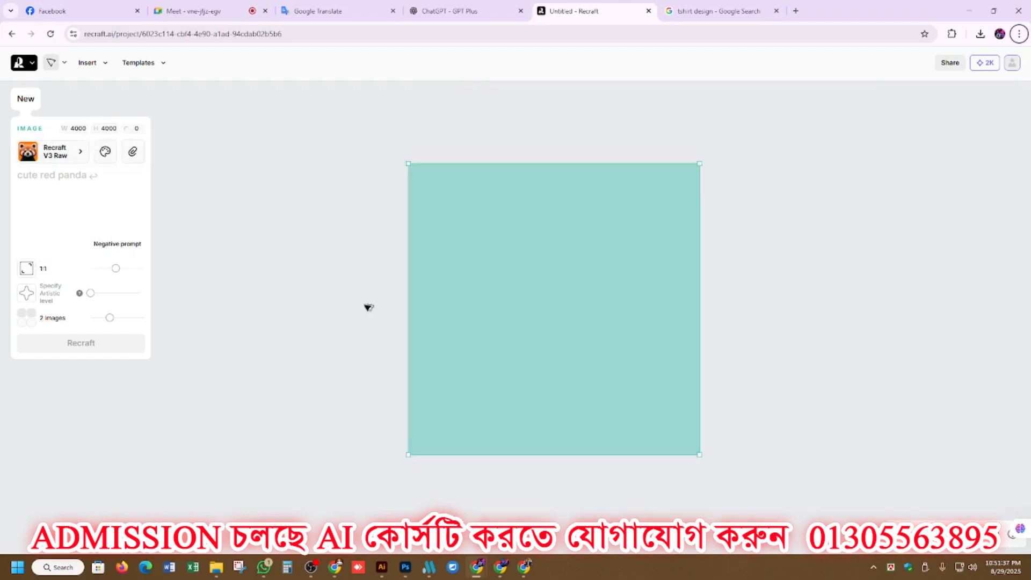
{"action": "left_click_drag", "start_coordinate": [527, 273], "coordinate": [456, 245]}
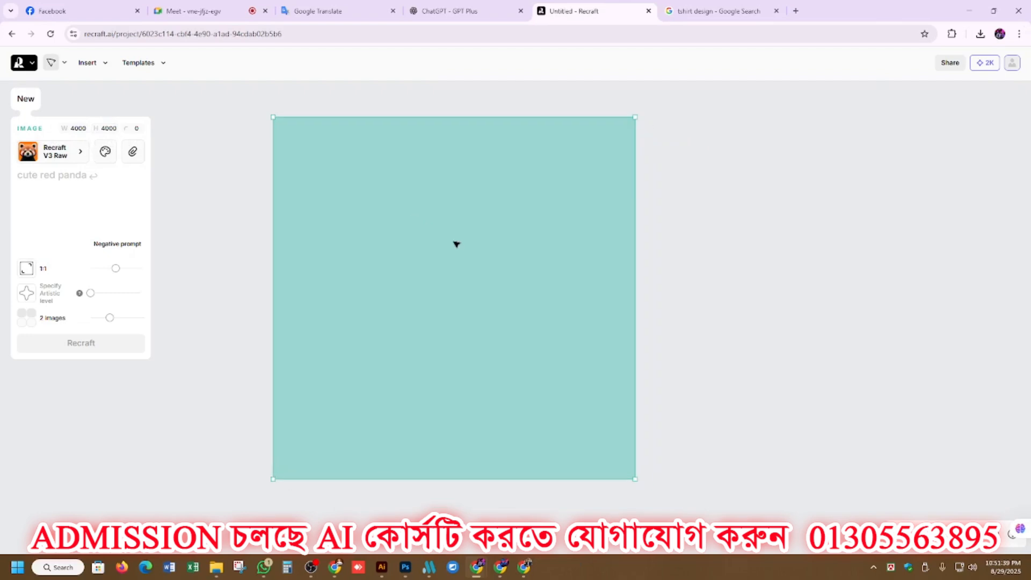
Filter the image styles to External models, apply Ideogram V3 Turbo and accept the Ideogram Usage Policy.
{"action": "left_click", "coordinate": [51, 153]}
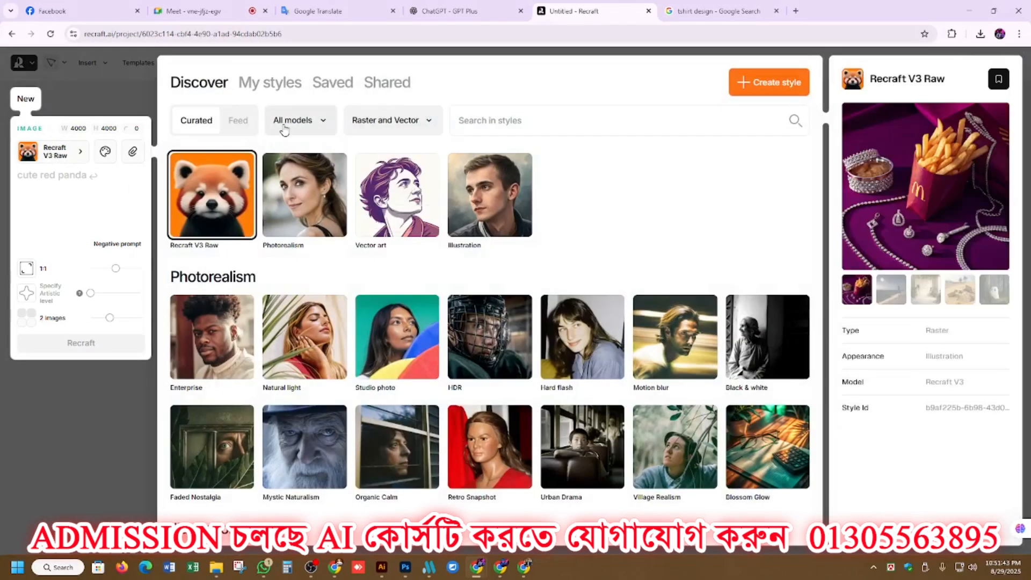
{"action": "left_click", "coordinate": [321, 121]}
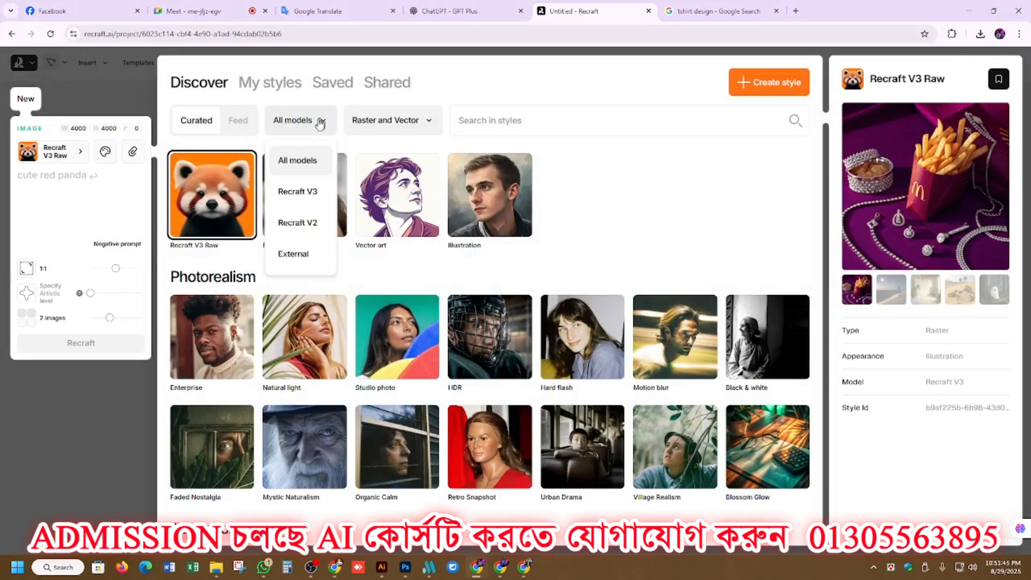
{"action": "left_click", "coordinate": [299, 259]}
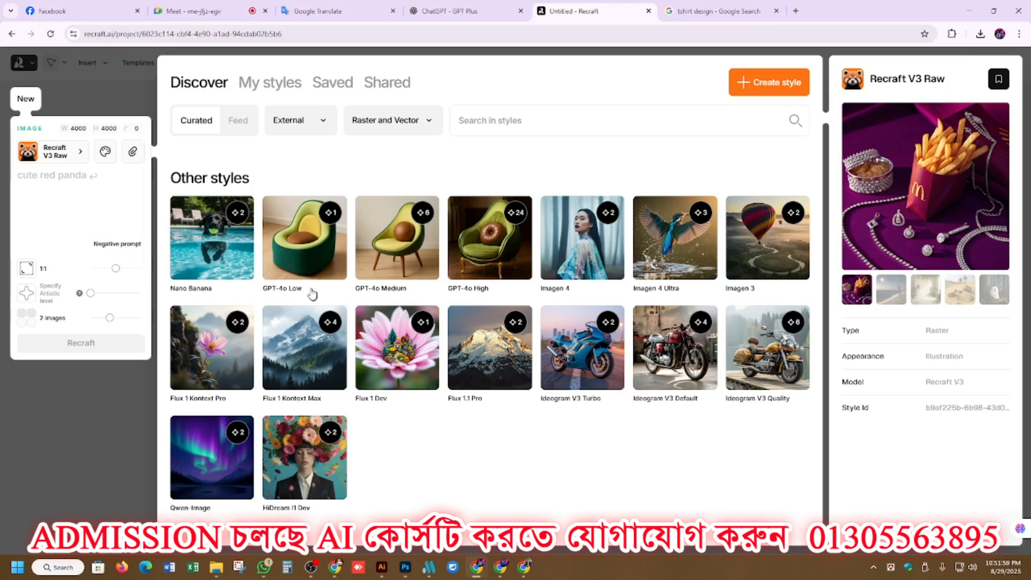
{"action": "mouse_move", "coordinate": [311, 236]}
{"action": "mouse_move", "coordinate": [480, 237]}
{"action": "mouse_move", "coordinate": [392, 395]}
{"action": "mouse_move", "coordinate": [568, 384]}
{"action": "mouse_move", "coordinate": [689, 384]}
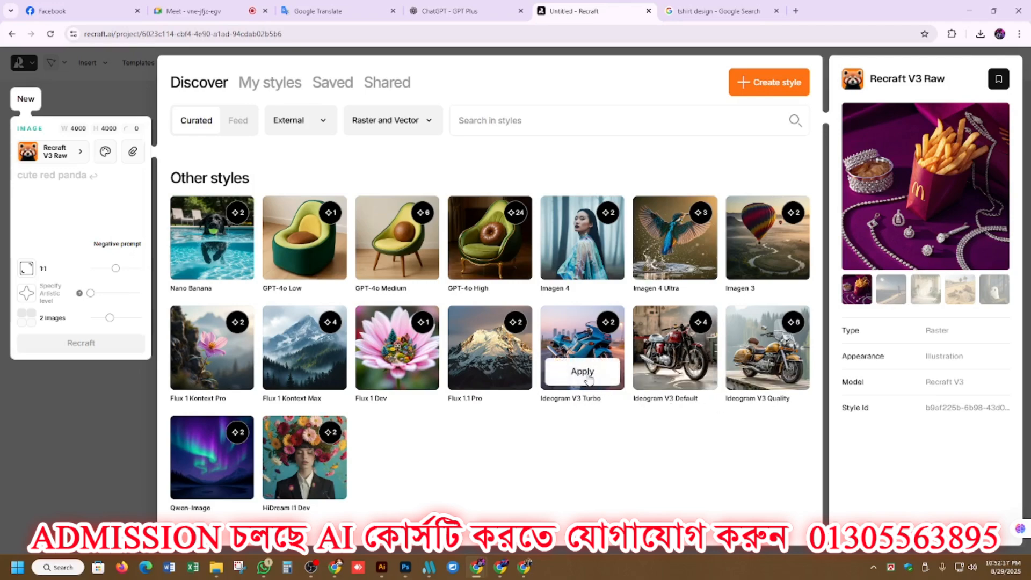
{"action": "left_click", "coordinate": [587, 375]}
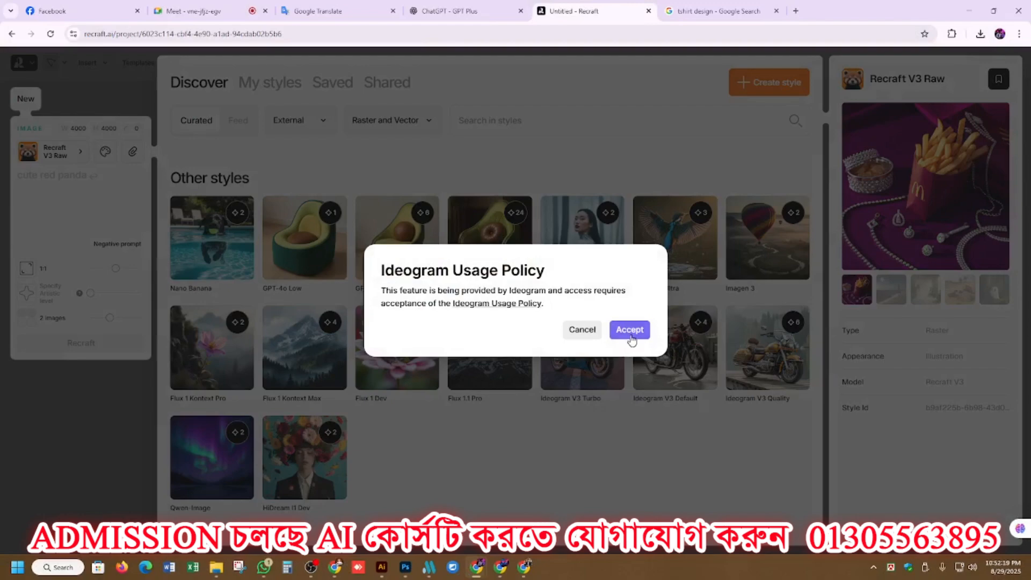
{"action": "left_click", "coordinate": [631, 331]}
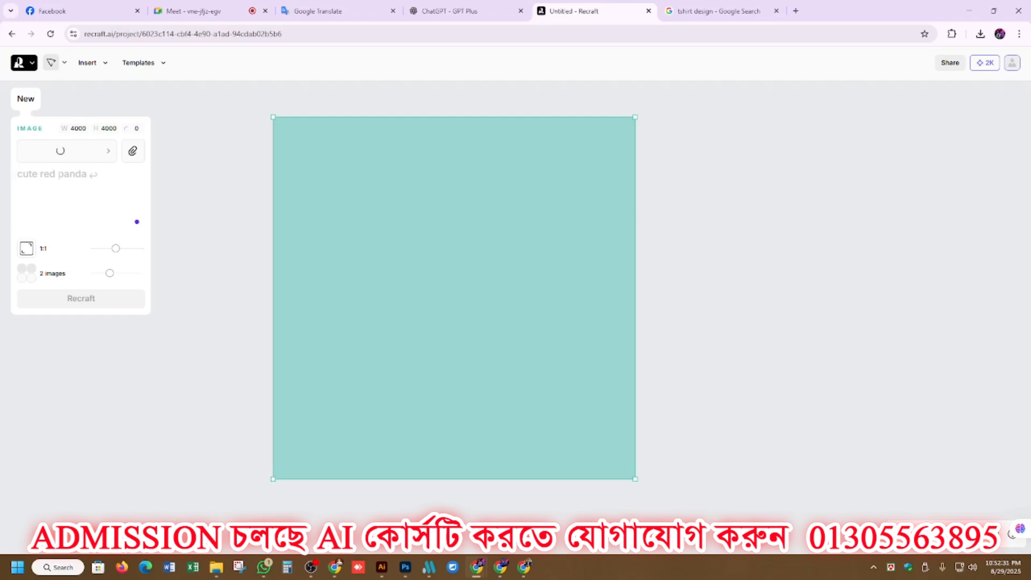
Paste the copied "Summer Vibes" T-shirt prompt as the image description and generate two images.
{"action": "key", "text": "ctrl+v"}
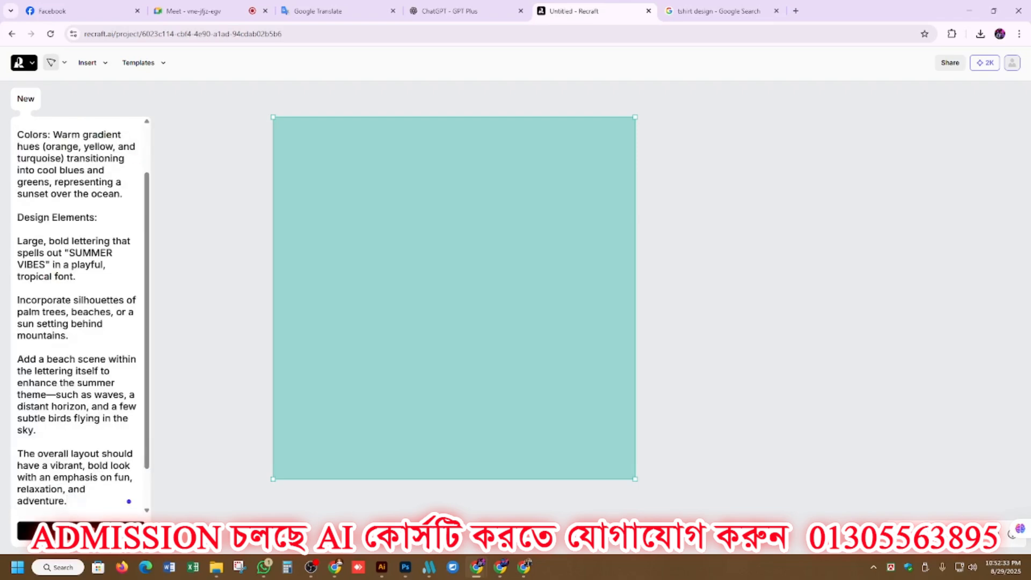
{"action": "left_click", "coordinate": [81, 523]}
{"action": "left_click", "coordinate": [508, 249]}
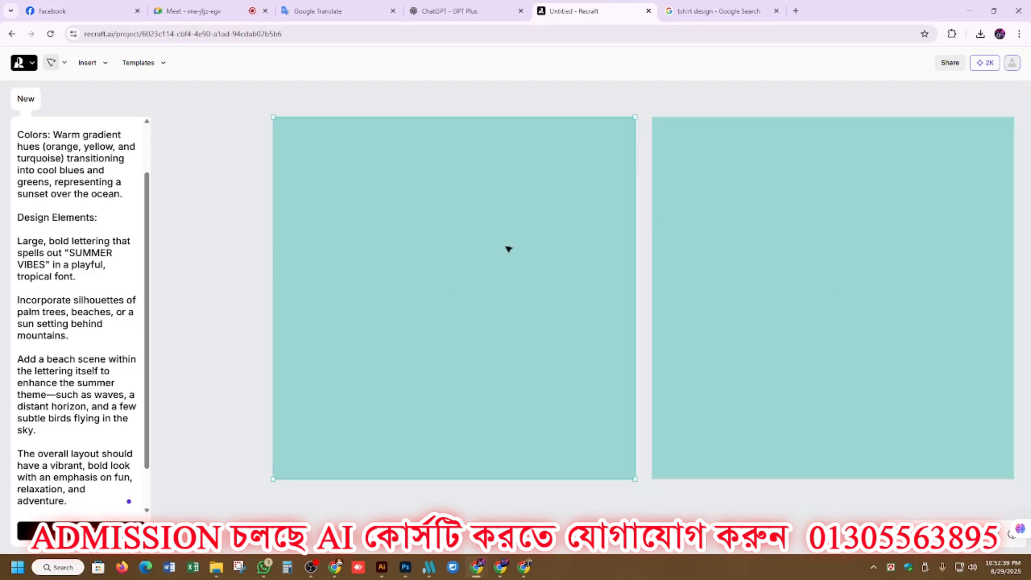
Start generating the first frame's design, duplicate the pair of frames to the right, and select the second frame.
{"action": "left_click", "coordinate": [80, 529]}
{"action": "scroll", "coordinate": [279, 389], "scroll_direction": "down", "scroll_amount": 5}
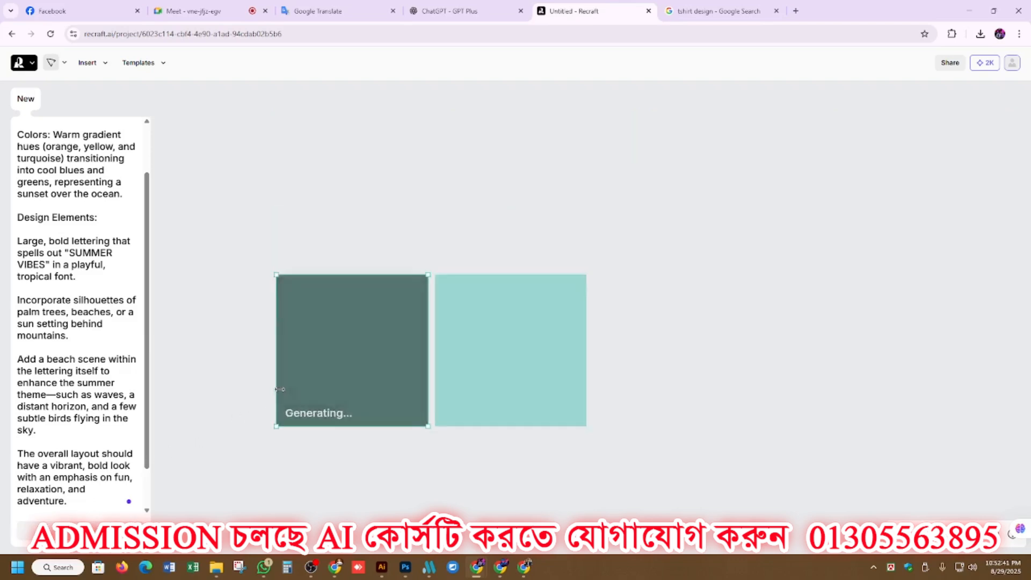
{"action": "left_click_drag", "start_coordinate": [438, 338], "coordinate": [723, 329]}
{"action": "left_click", "coordinate": [482, 343]}
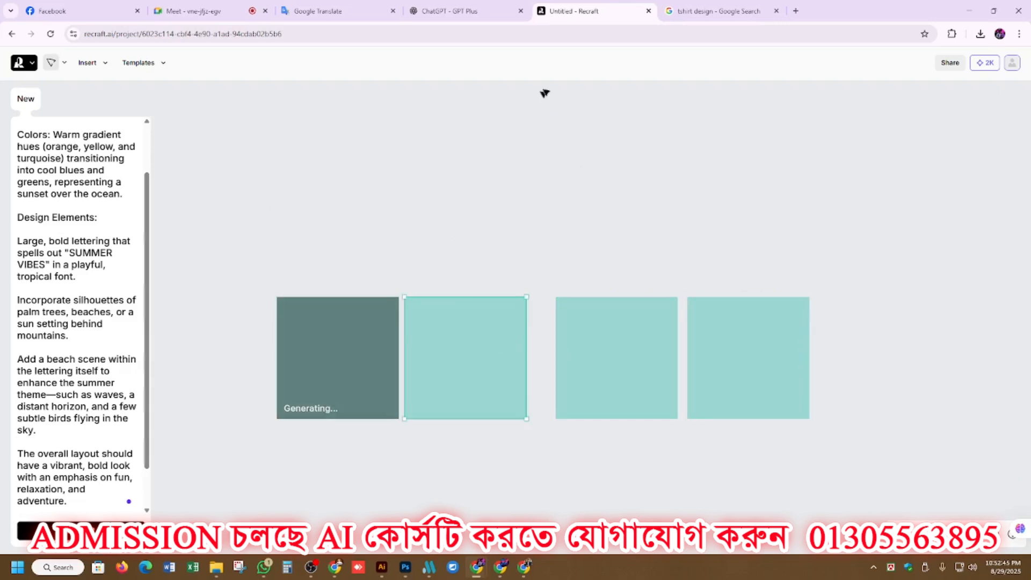
Switch to ChatGPT and copy the second reply's "Summer Vibes" prompt, from the Theme line through the sentence ending "easy-going summer spirit".
{"action": "left_click", "coordinate": [456, 11]}
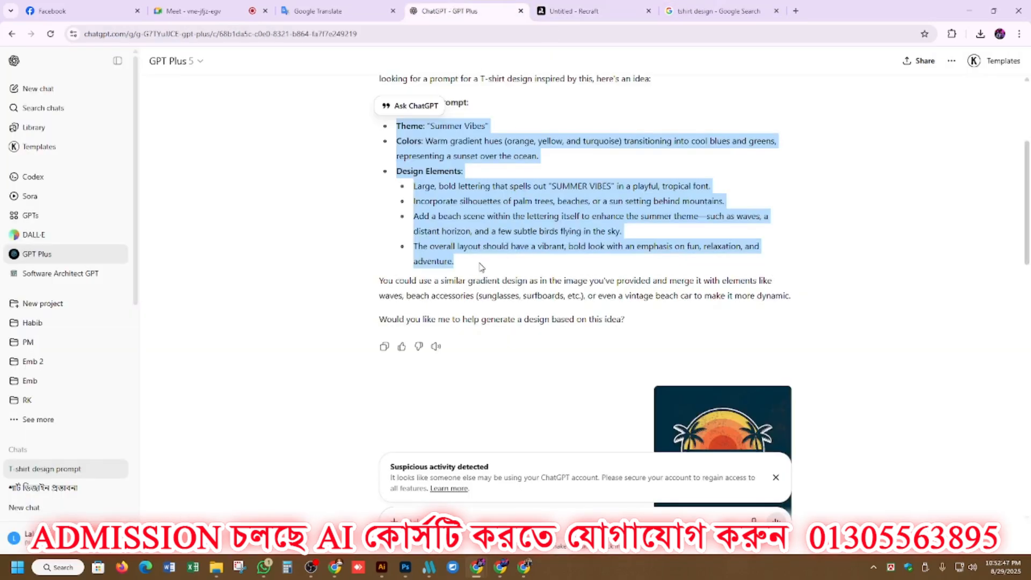
{"action": "scroll", "coordinate": [479, 271], "scroll_direction": "down", "scroll_amount": 4}
{"action": "scroll", "coordinate": [480, 272], "scroll_direction": "down", "scroll_amount": 4}
{"action": "scroll", "coordinate": [480, 273], "scroll_direction": "down", "scroll_amount": 2}
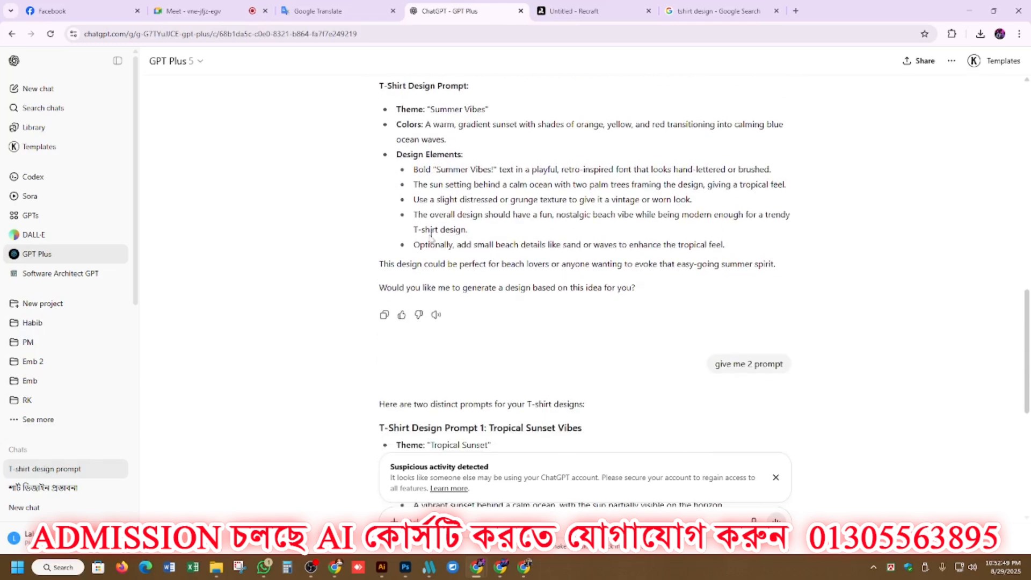
{"action": "left_click_drag", "start_coordinate": [396, 109], "coordinate": [783, 263]}
{"action": "key", "text": "ctrl+c"}
Return to Recraft, replace the second frame's description with the copied retro-inspired "Summer Vibes!" prompt and generate its images.
{"action": "left_click", "coordinate": [715, 10]}
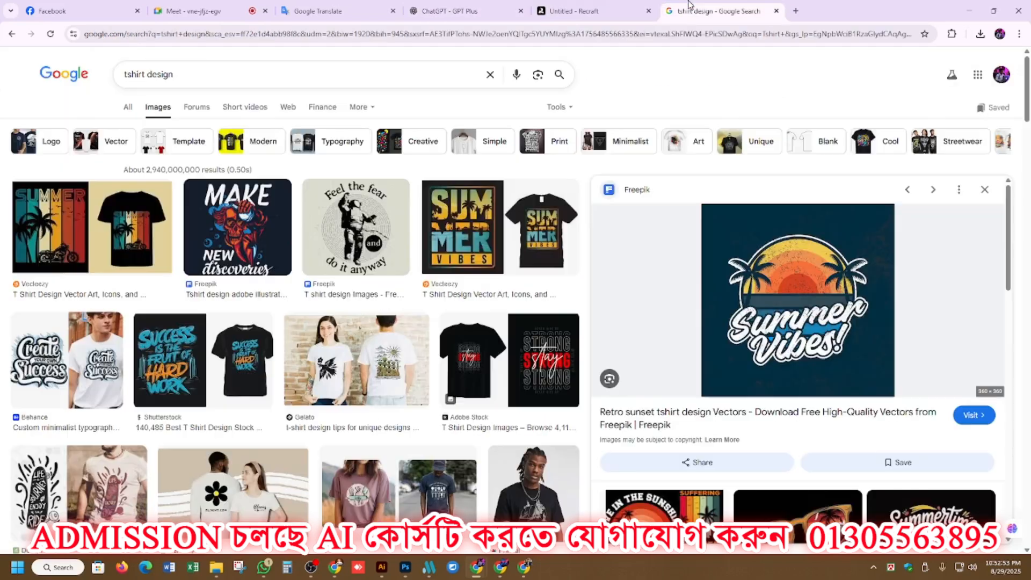
{"action": "left_click", "coordinate": [574, 11]}
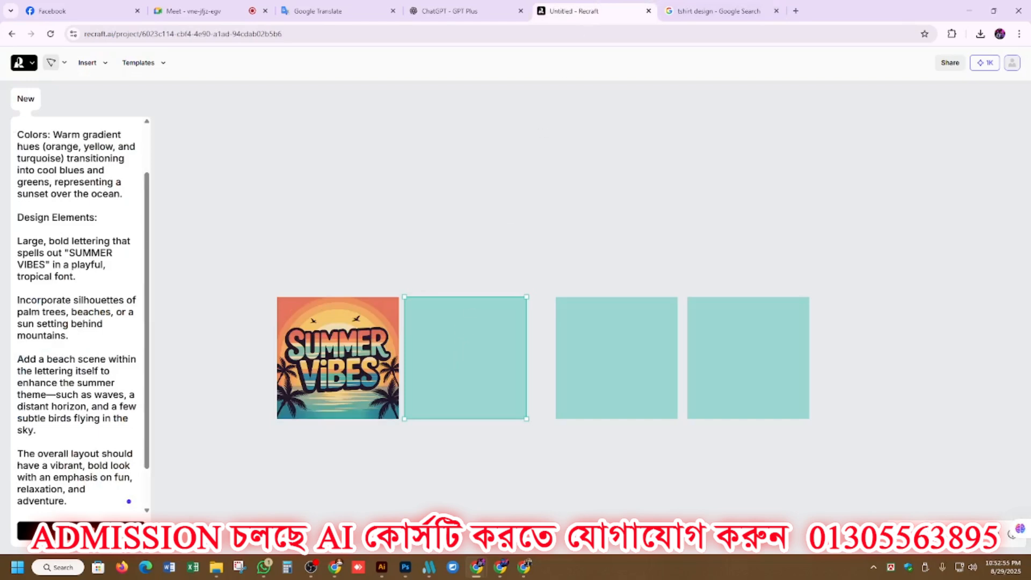
{"action": "key", "text": "ctrl+a"}
{"action": "key", "text": "ctrl+v"}
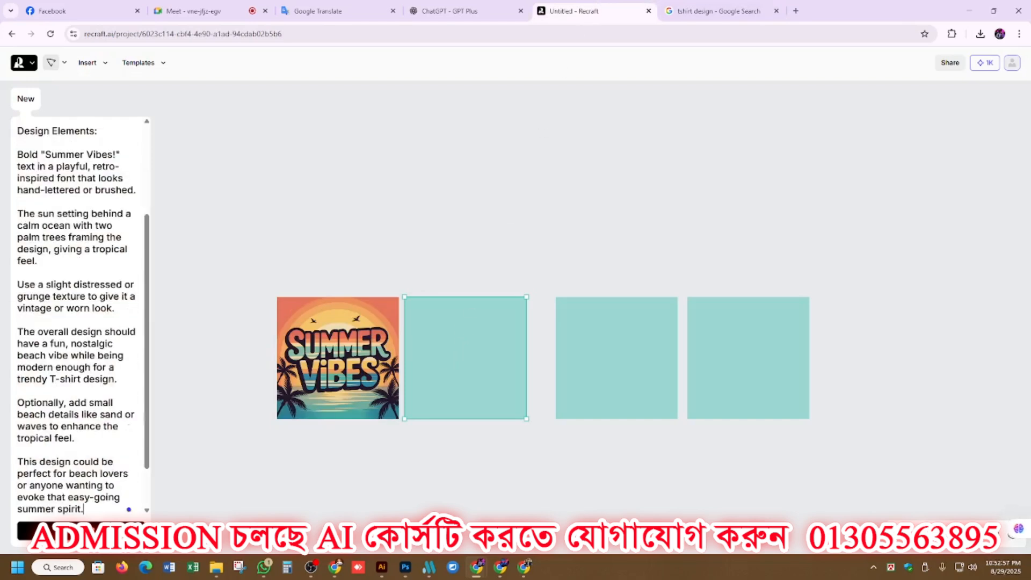
{"action": "left_click", "coordinate": [81, 530]}
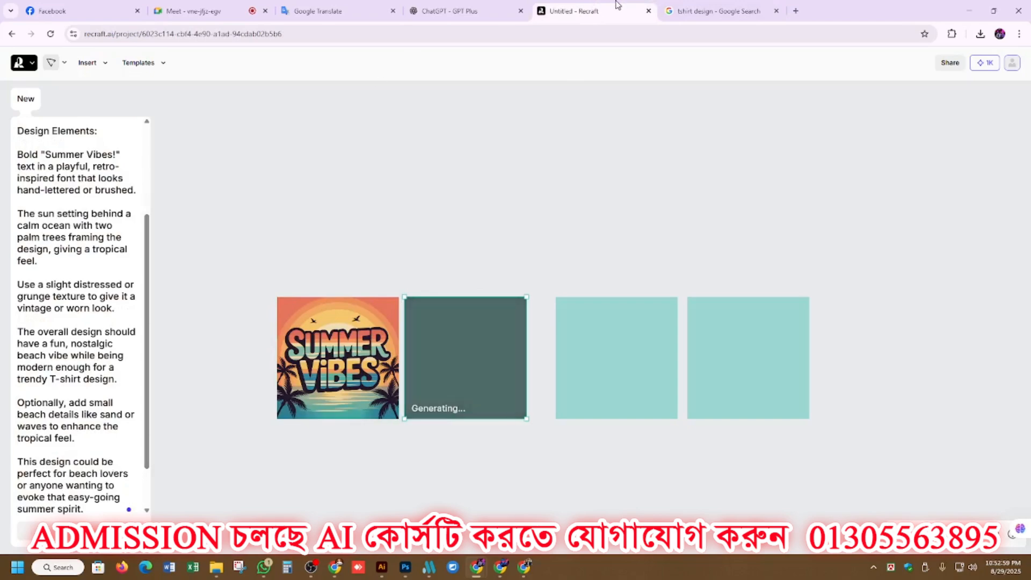
Switch to ChatGPT and copy T-Shirt Design Prompt 1, from the "Tropical Sunset" theme through the background line.
{"action": "left_click", "coordinate": [692, 10]}
{"action": "left_click", "coordinate": [453, 10]}
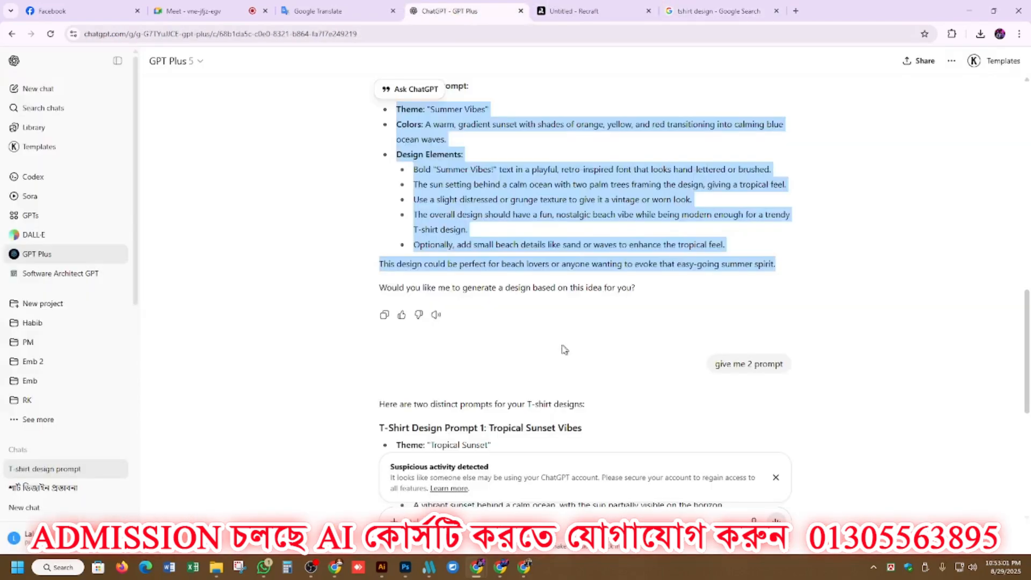
{"action": "scroll", "coordinate": [465, 327], "scroll_direction": "up", "scroll_amount": 4}
{"action": "scroll", "coordinate": [465, 327], "scroll_direction": "down", "scroll_amount": 6}
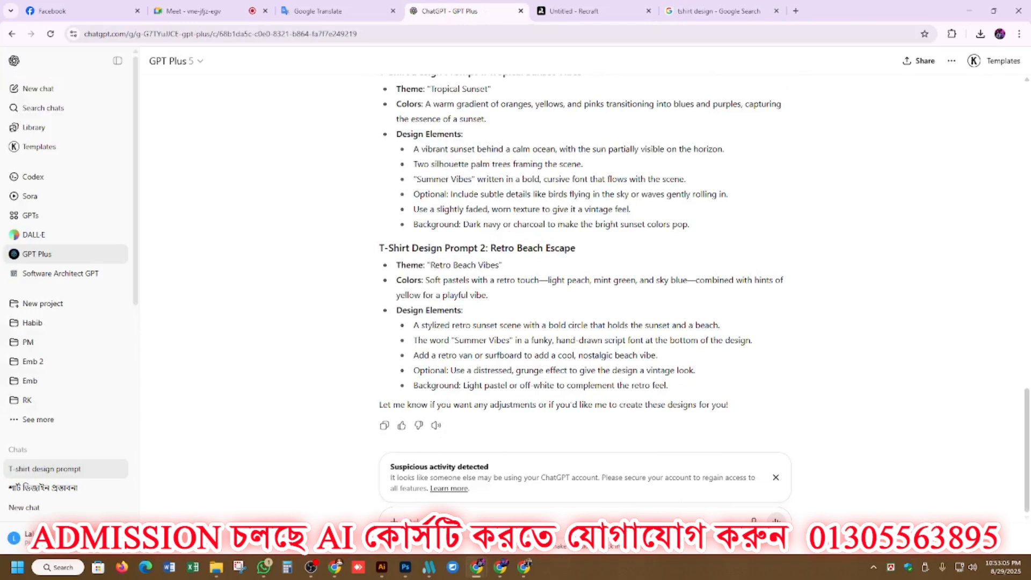
{"action": "left_click_drag", "start_coordinate": [396, 91], "coordinate": [695, 227]}
{"action": "key", "text": "ctrl+c"}
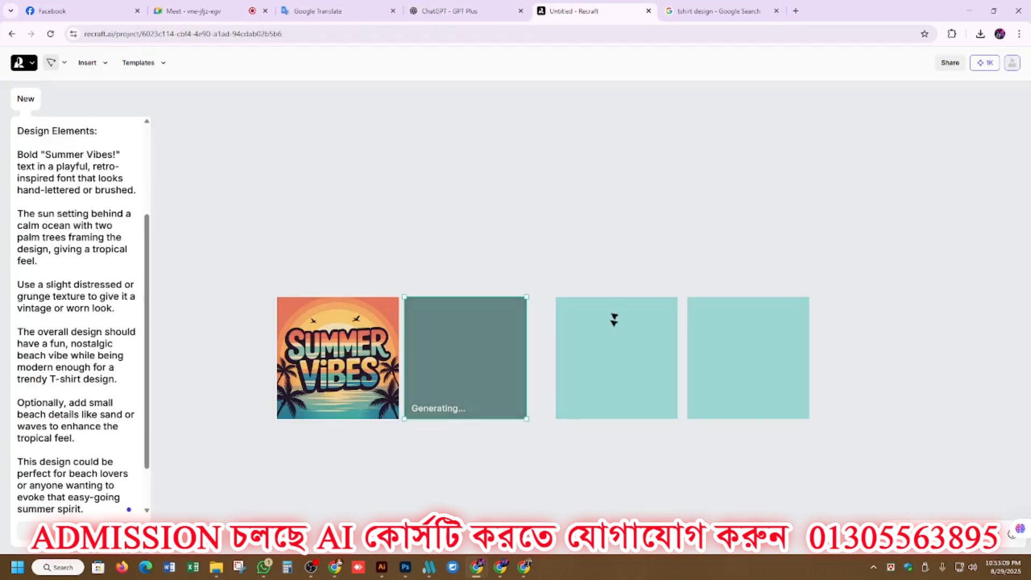
In Recraft, paste the "Tropical Sunset" prompt into the third frame, append "white background" and generate its images.
{"action": "left_click", "coordinate": [615, 320]}
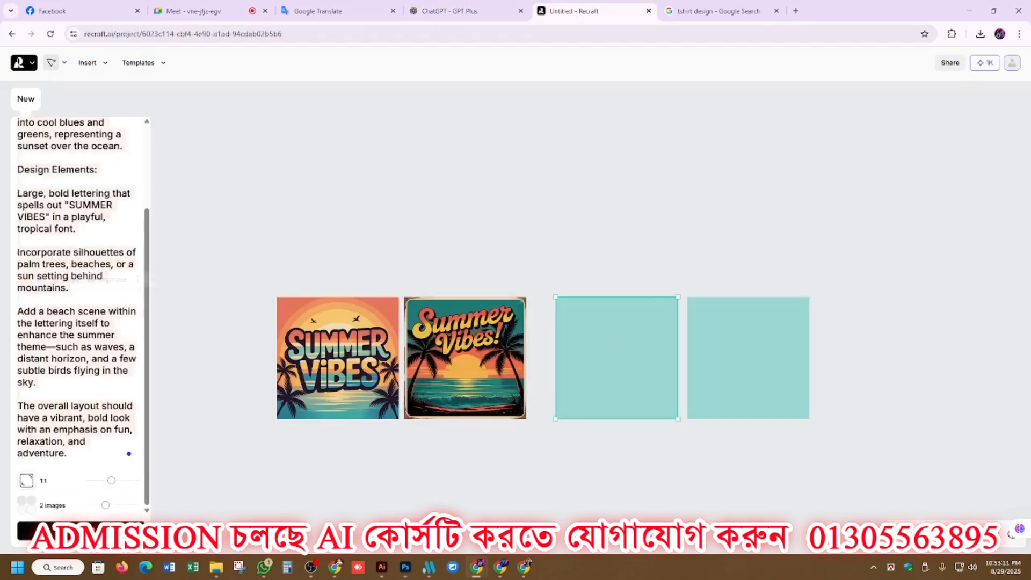
{"action": "key", "text": "ctrl+v"}
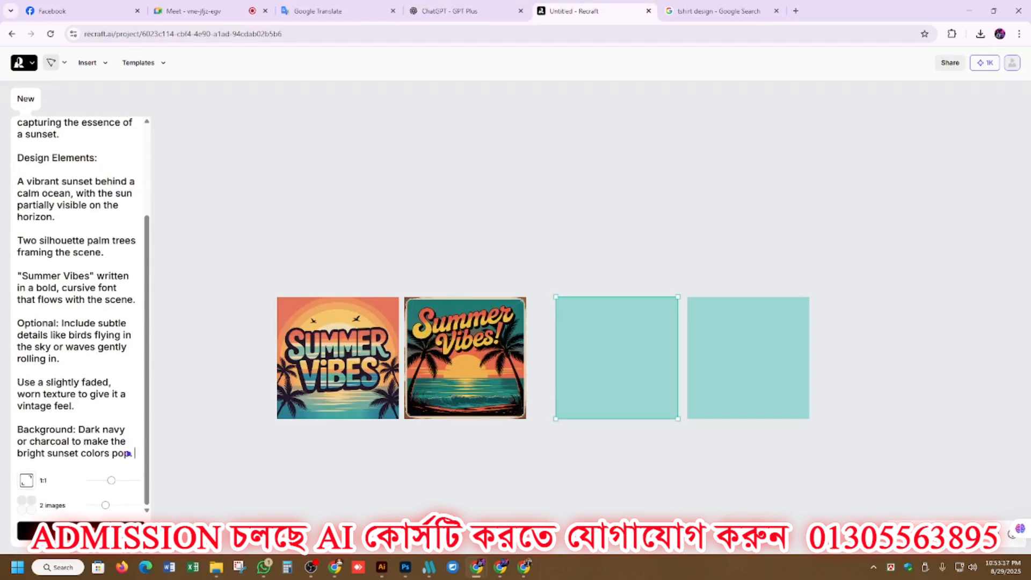
{"action": "type", "text": "white background"}
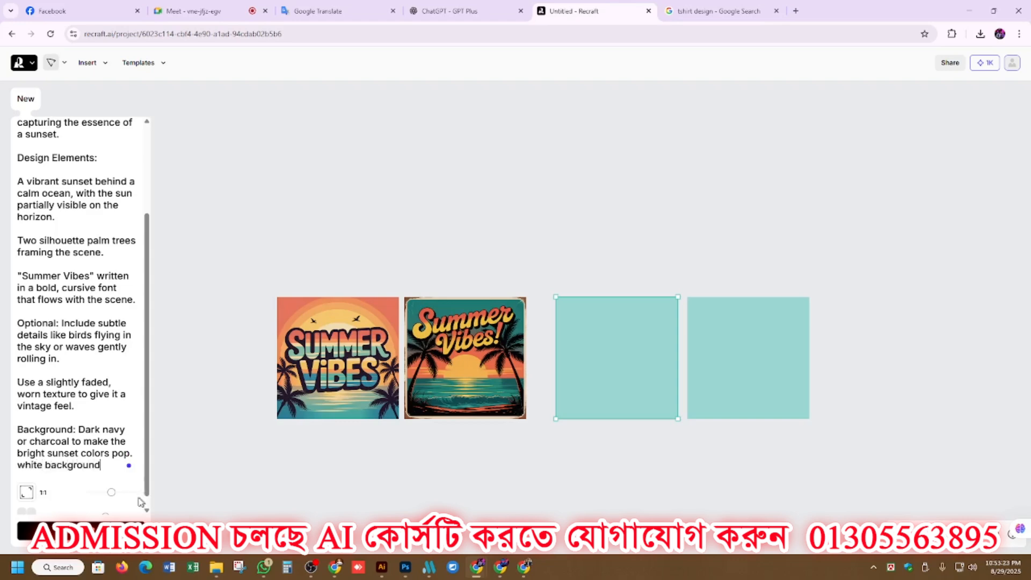
{"action": "left_click", "coordinate": [129, 530]}
Inspect the first frame's design and switch it to the second variation, with the lettering on a plain cream background.
{"action": "left_click", "coordinate": [333, 365]}
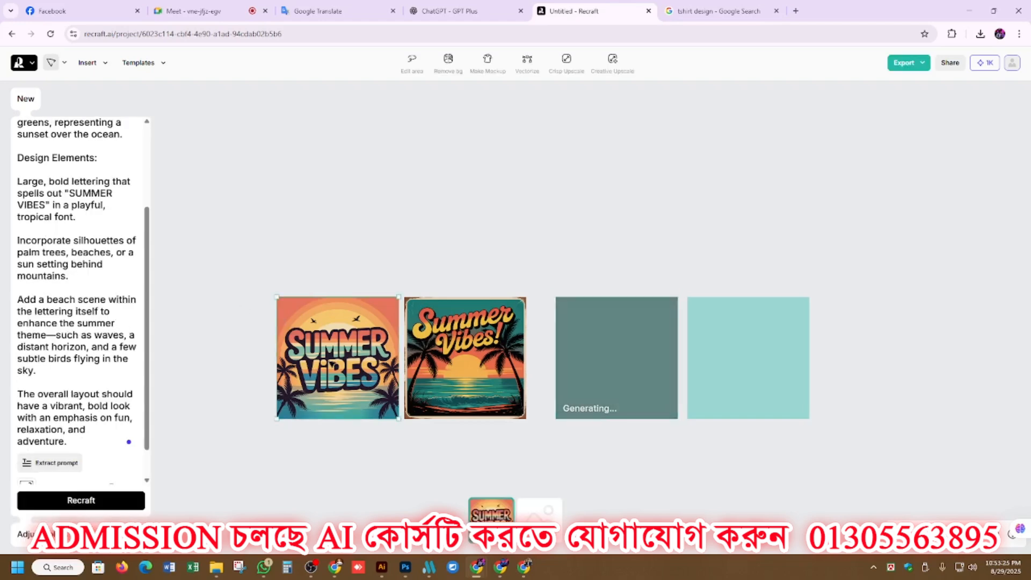
{"action": "scroll", "coordinate": [333, 386], "scroll_direction": "up", "scroll_amount": 4}
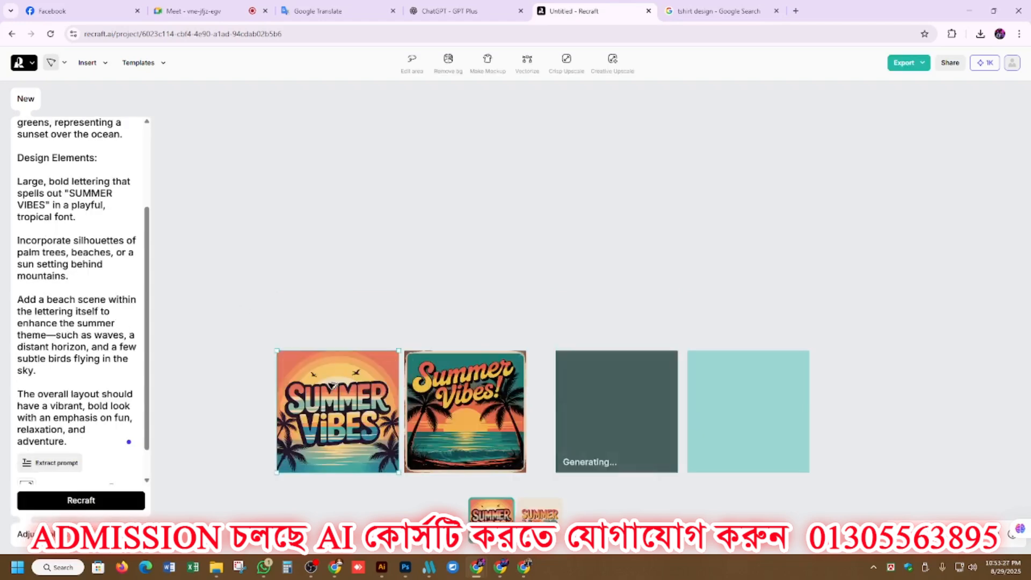
{"action": "scroll", "coordinate": [333, 386], "scroll_direction": "down", "scroll_amount": 4}
{"action": "left_click", "coordinate": [540, 515]}
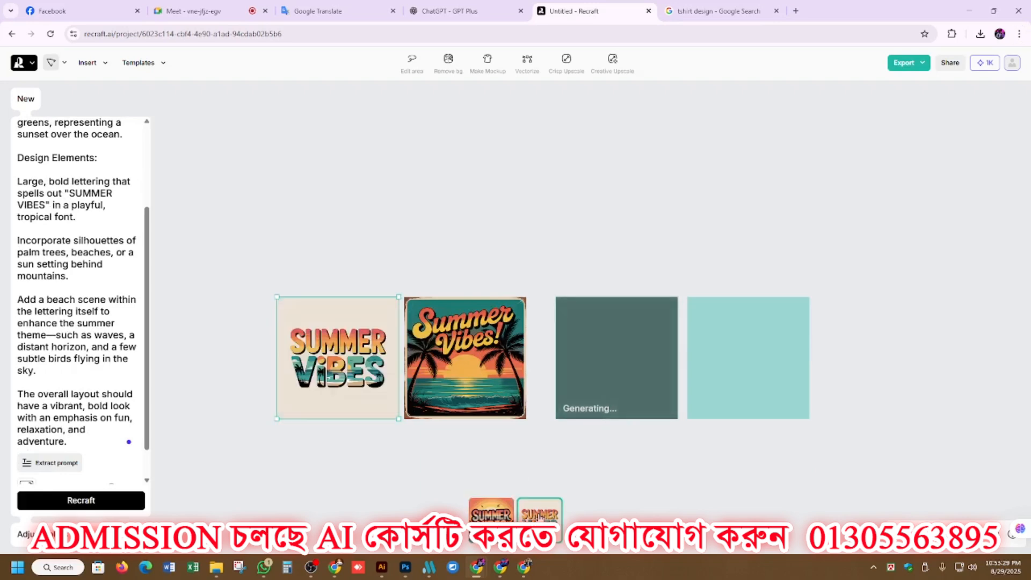
{"action": "scroll", "coordinate": [333, 371], "scroll_direction": "up", "scroll_amount": 5}
{"action": "scroll", "coordinate": [334, 370], "scroll_direction": "down", "scroll_amount": 3}
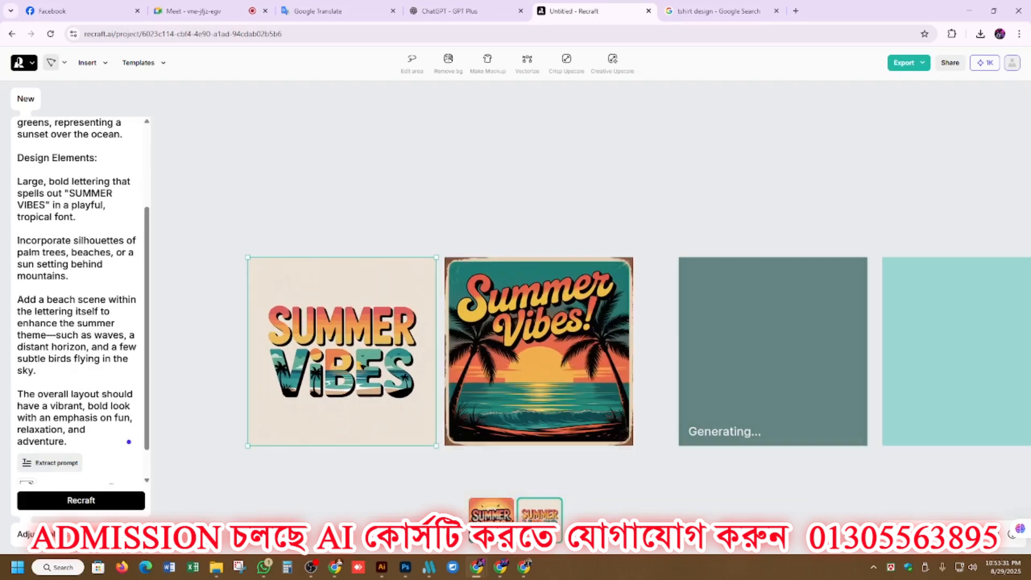
{"action": "scroll", "coordinate": [377, 344], "scroll_direction": "down", "scroll_amount": 1}
Switch the second frame to its round palm sunset variation and the third frame to its second variation with white script lettering.
{"action": "left_click", "coordinate": [529, 413]}
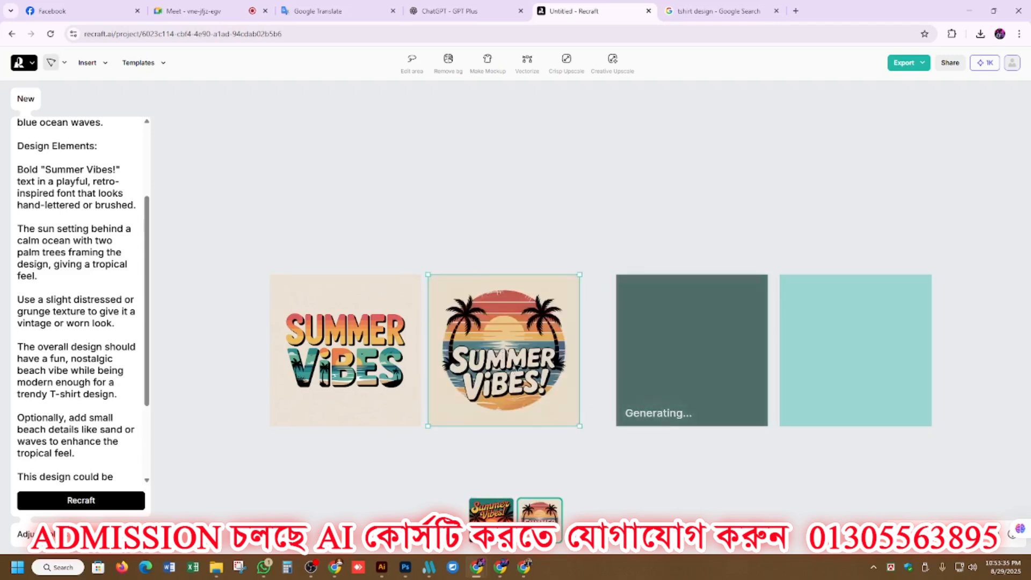
{"action": "scroll", "coordinate": [511, 363], "scroll_direction": "up", "scroll_amount": 5}
{"action": "scroll", "coordinate": [457, 367], "scroll_direction": "down", "scroll_amount": 5}
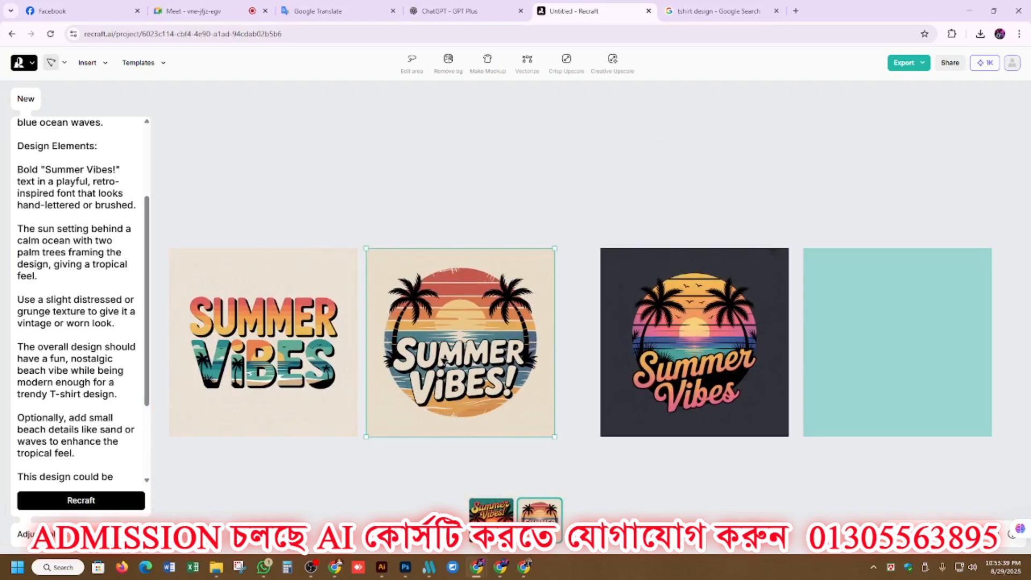
{"action": "left_click", "coordinate": [702, 349]}
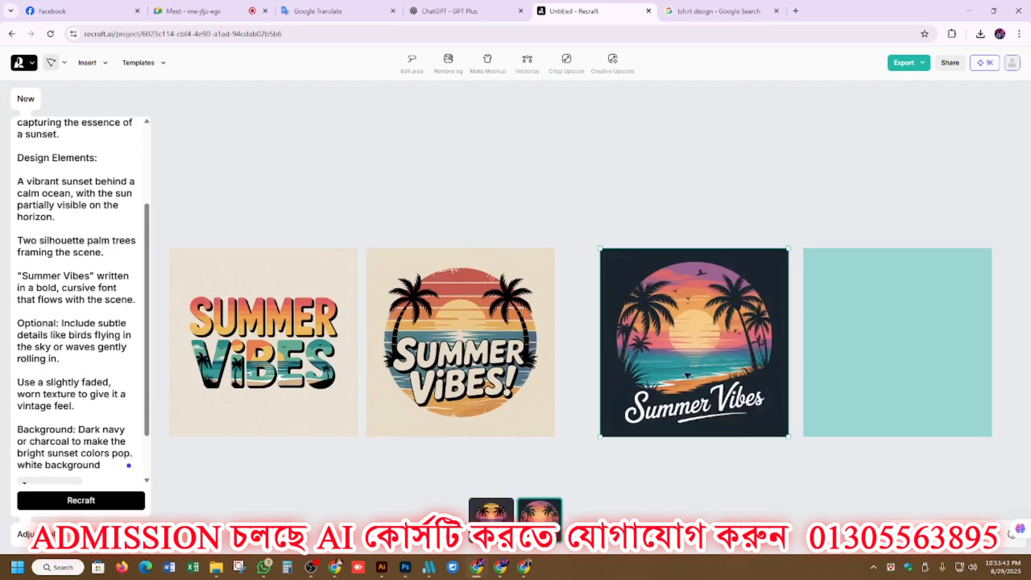
Examine the export resolution and file format options for the first Summer Vibes design, closing them without exporting.
{"action": "left_click", "coordinate": [283, 341]}
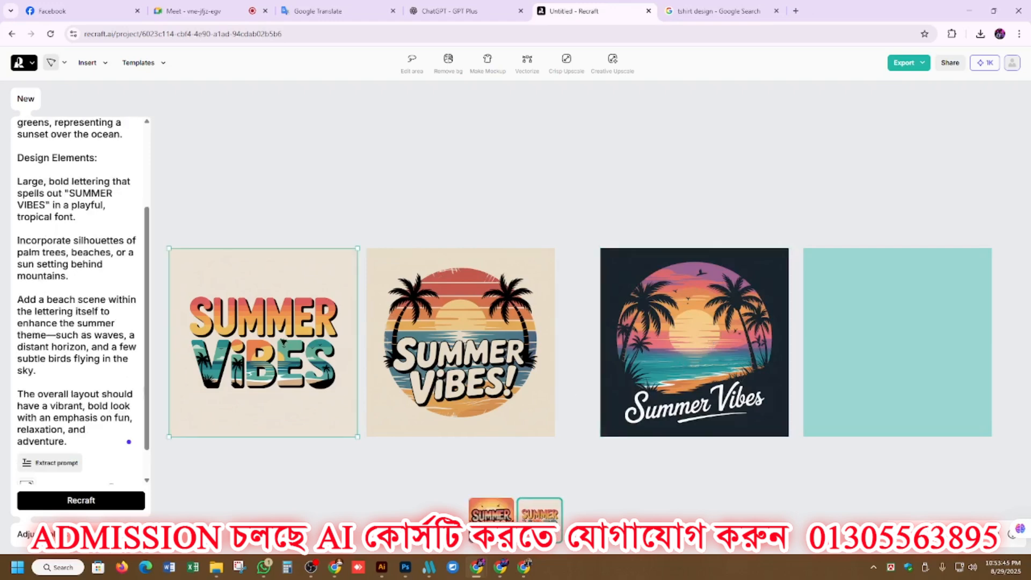
{"action": "left_click", "coordinate": [916, 63]}
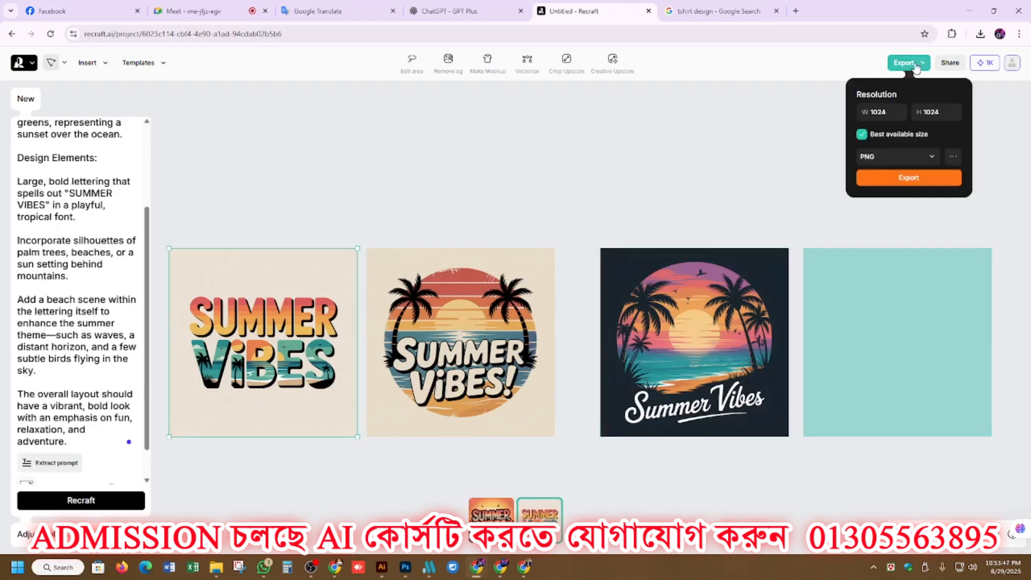
{"action": "left_click", "coordinate": [892, 158]}
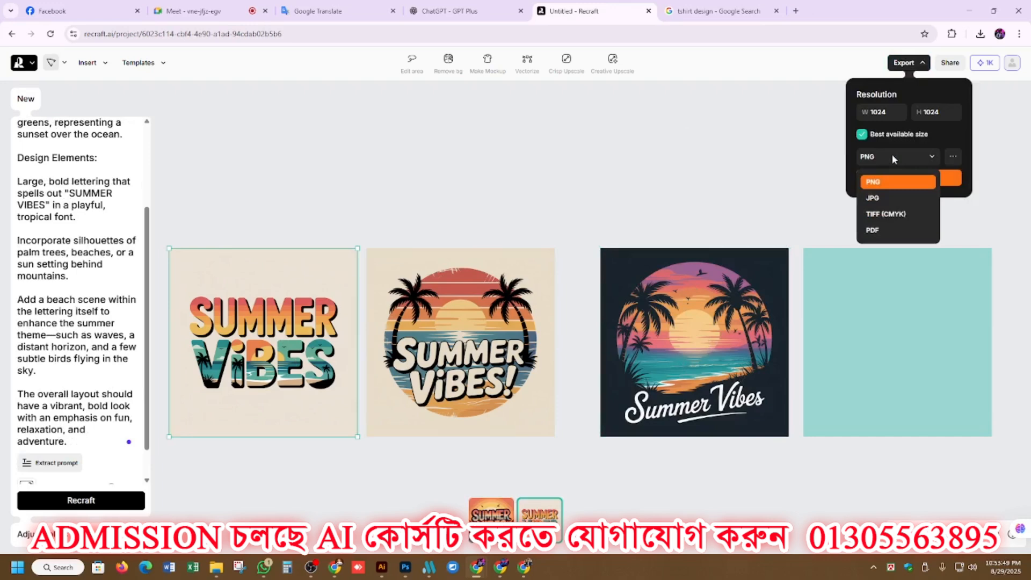
{"action": "left_click", "coordinate": [663, 185]}
{"action": "left_click", "coordinate": [666, 177]}
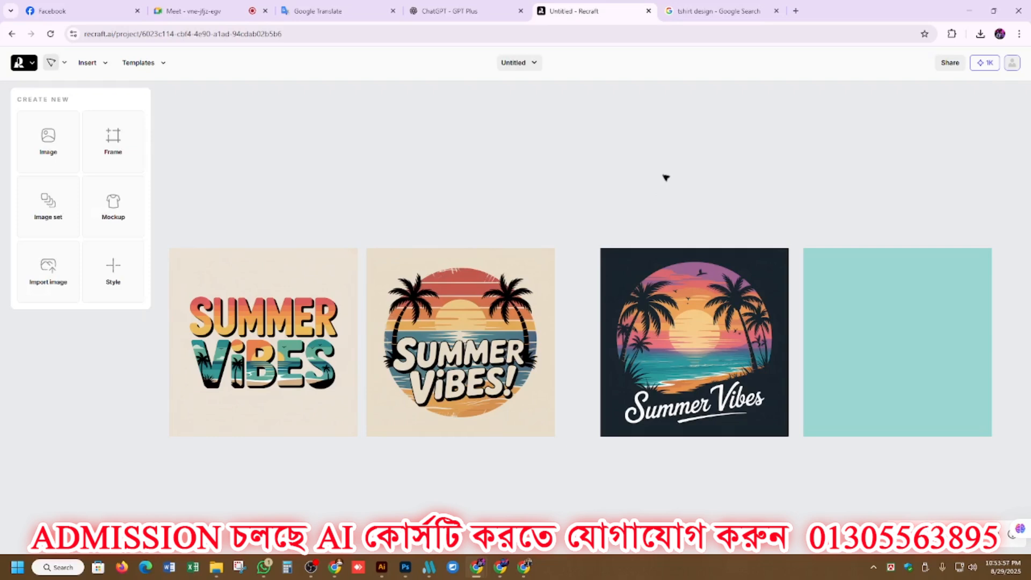
{"action": "left_click", "coordinate": [256, 326]}
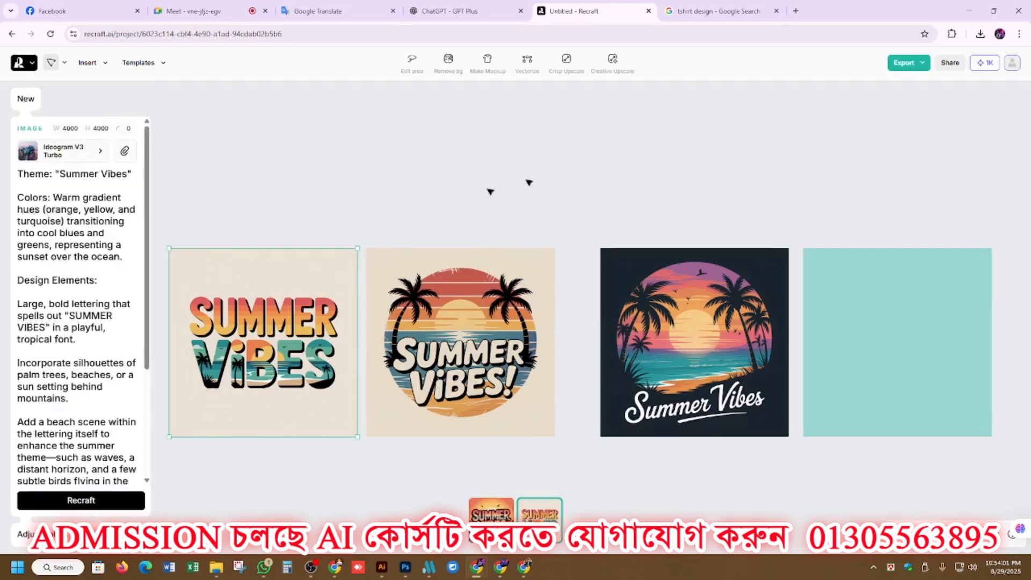
{"action": "left_click", "coordinate": [908, 63]}
{"action": "left_click", "coordinate": [885, 155]}
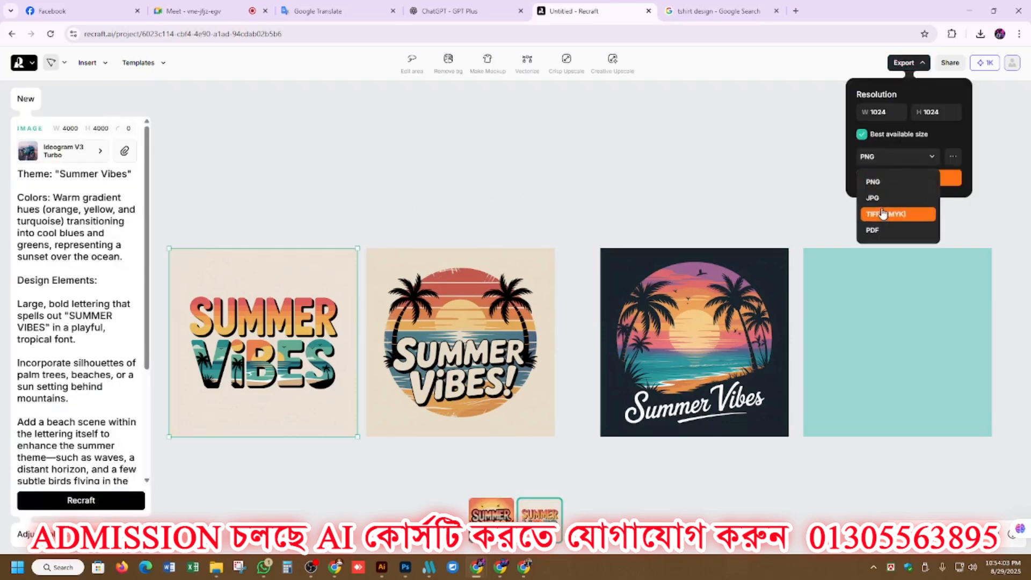
{"action": "left_click", "coordinate": [647, 183]}
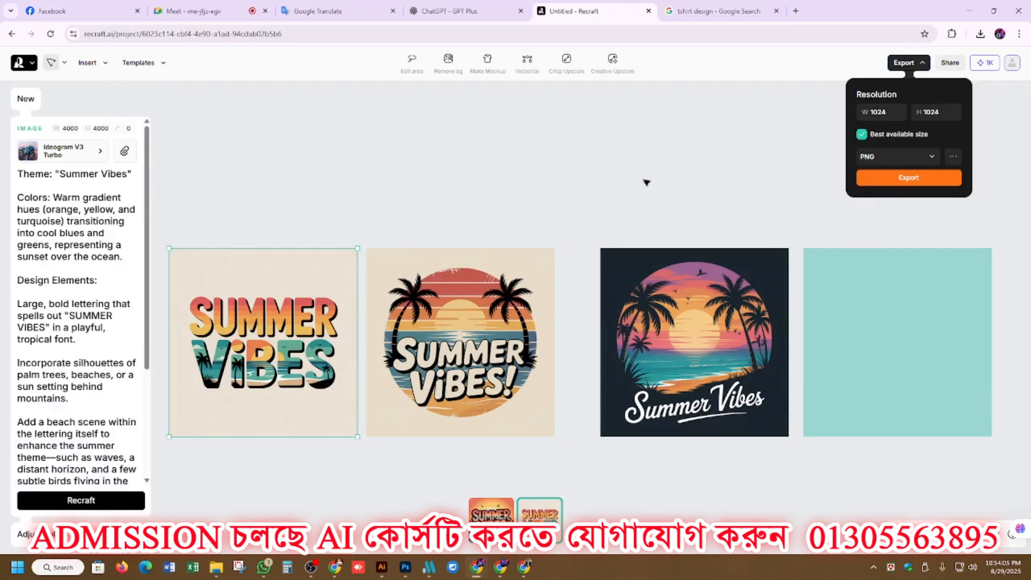
{"action": "left_click", "coordinate": [502, 183]}
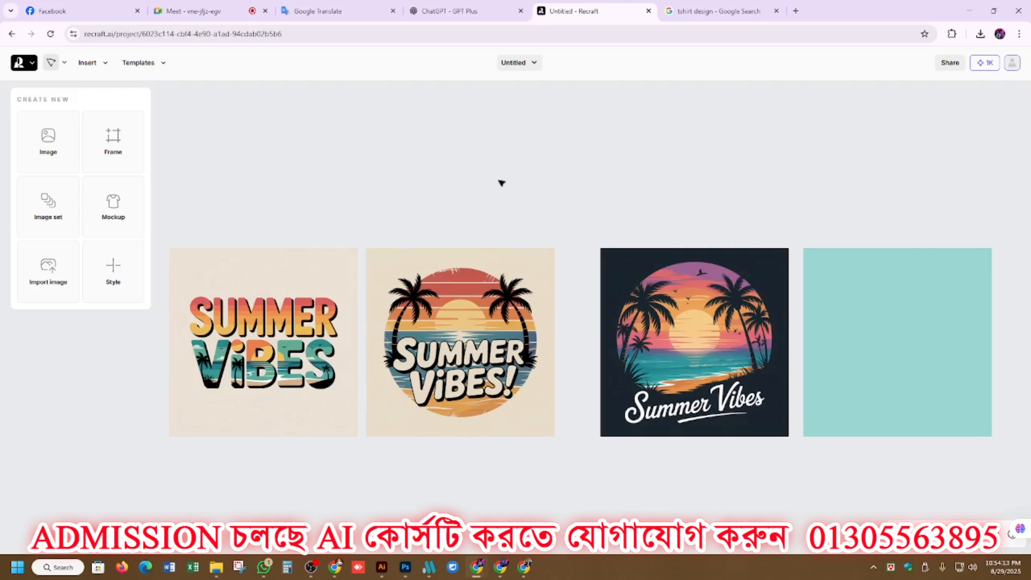
Vectorize the first Summer Vibes design and export it as an SVG at 4000 × 4000.
{"action": "left_click", "coordinate": [285, 294]}
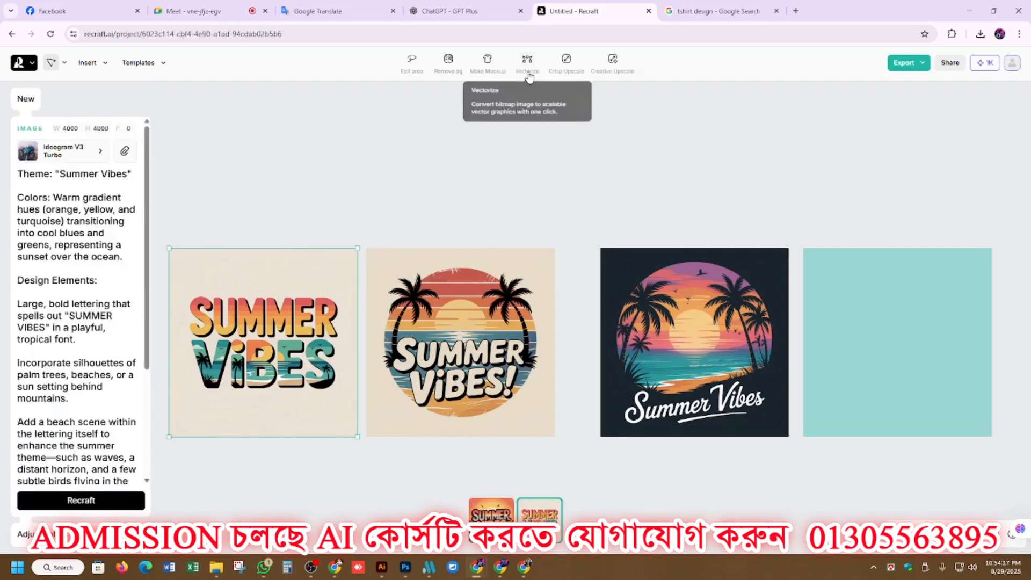
{"action": "left_click", "coordinate": [528, 70]}
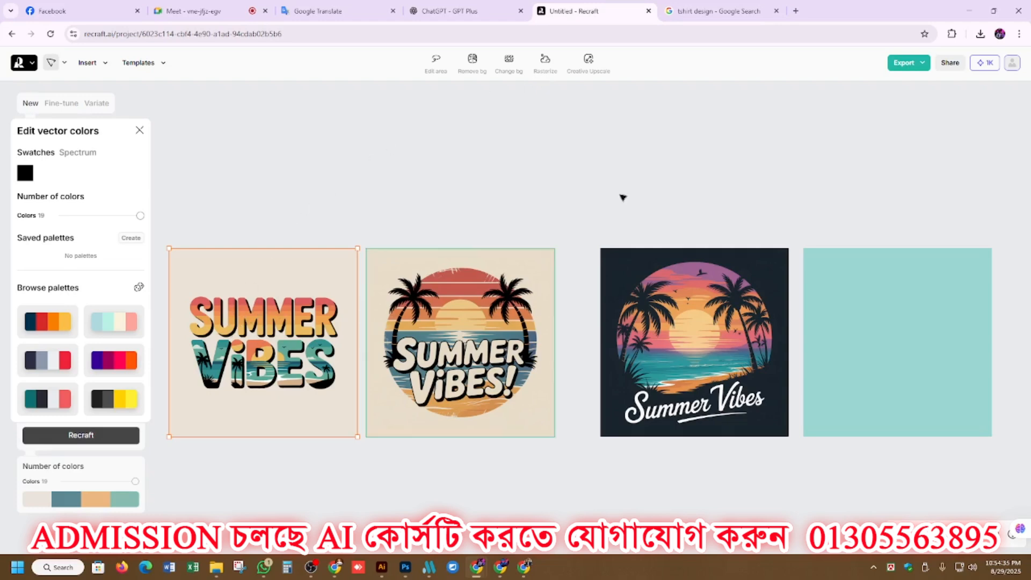
{"action": "left_click", "coordinate": [912, 64]}
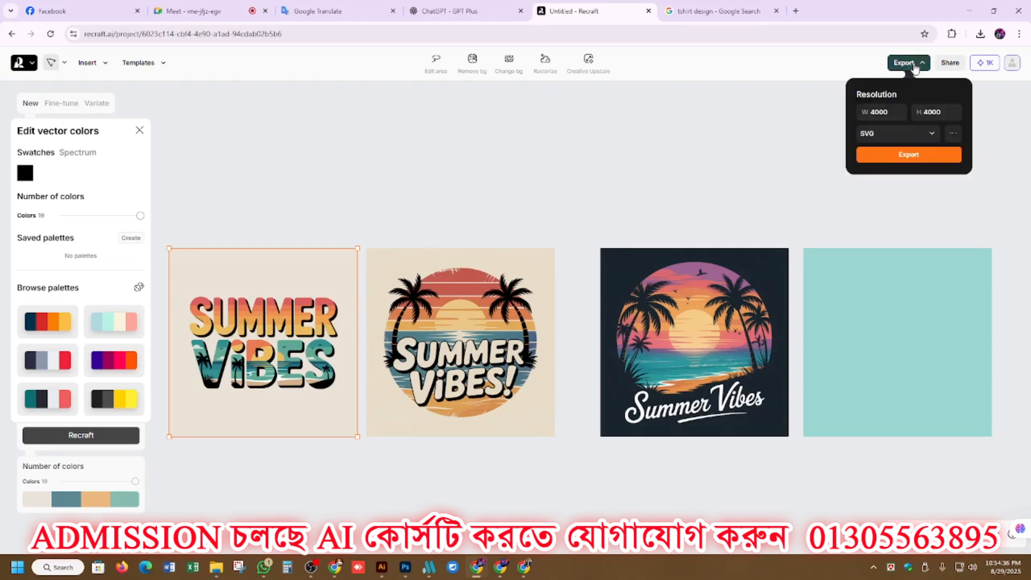
{"action": "left_click", "coordinate": [913, 156]}
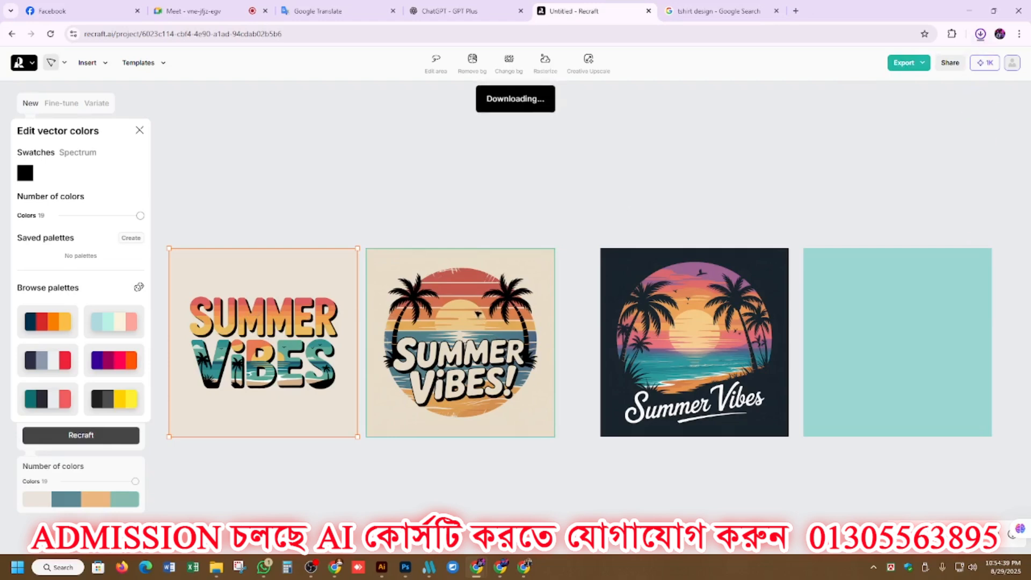
Vectorize the second frame's round palm sunset design with the cream background.
{"action": "left_click", "coordinate": [489, 333]}
{"action": "left_click", "coordinate": [527, 63]}
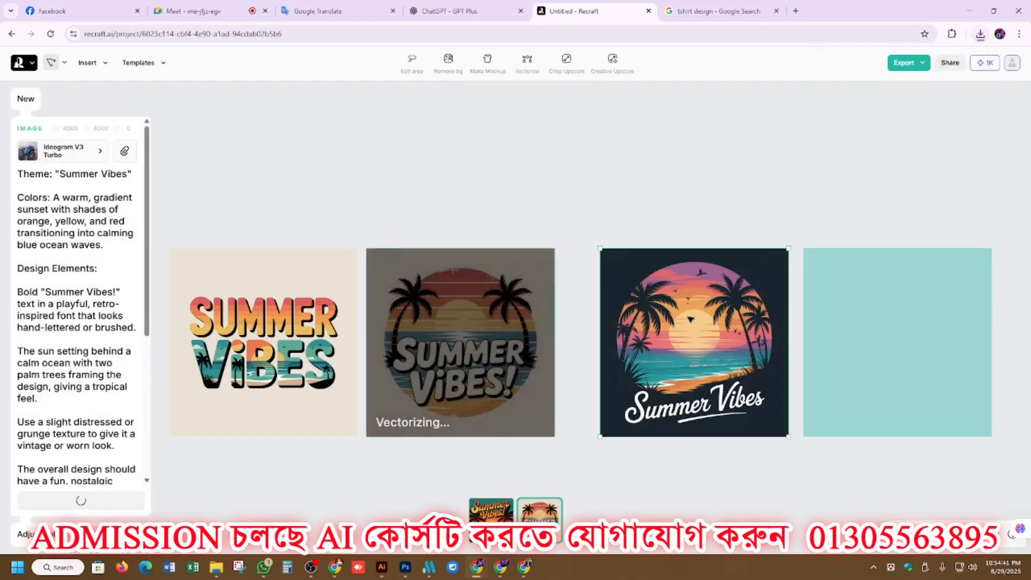
Compare the third frame's two variations and switch it to the first, with orange-pink Summer Vibes script lettering.
{"action": "left_click", "coordinate": [635, 329]}
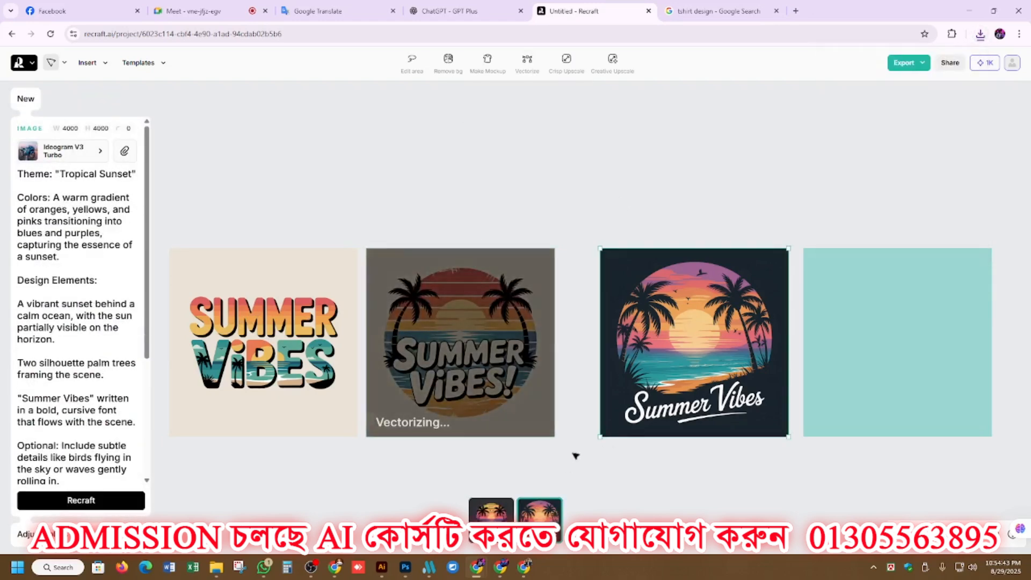
{"action": "scroll", "coordinate": [575, 453], "scroll_direction": "down", "scroll_amount": 1}
{"action": "left_click", "coordinate": [491, 510]}
{"action": "left_click", "coordinate": [539, 526]}
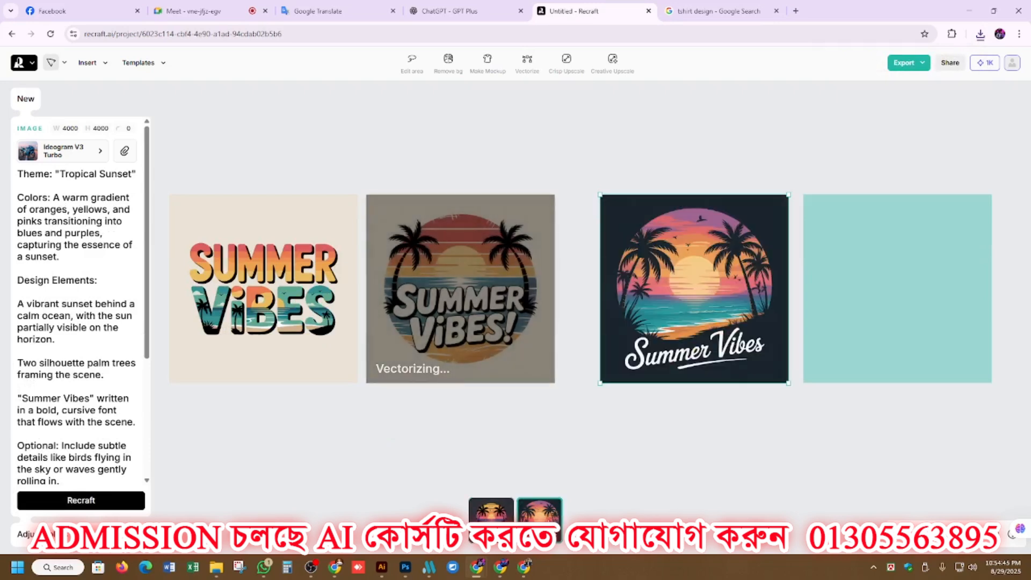
{"action": "left_click", "coordinate": [492, 526]}
{"action": "scroll", "coordinate": [693, 295], "scroll_direction": "down", "scroll_amount": 2}
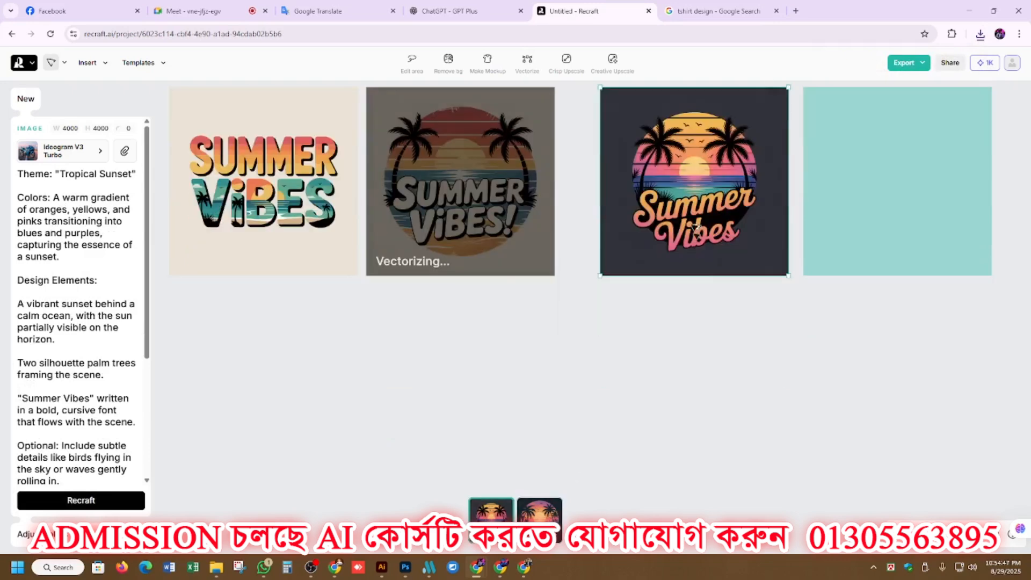
Place a duplicate of the third design below the row and set it to the second variation with white script lettering.
{"action": "left_click_drag", "start_coordinate": [698, 206], "coordinate": [417, 409]}
{"action": "left_click", "coordinate": [540, 513]}
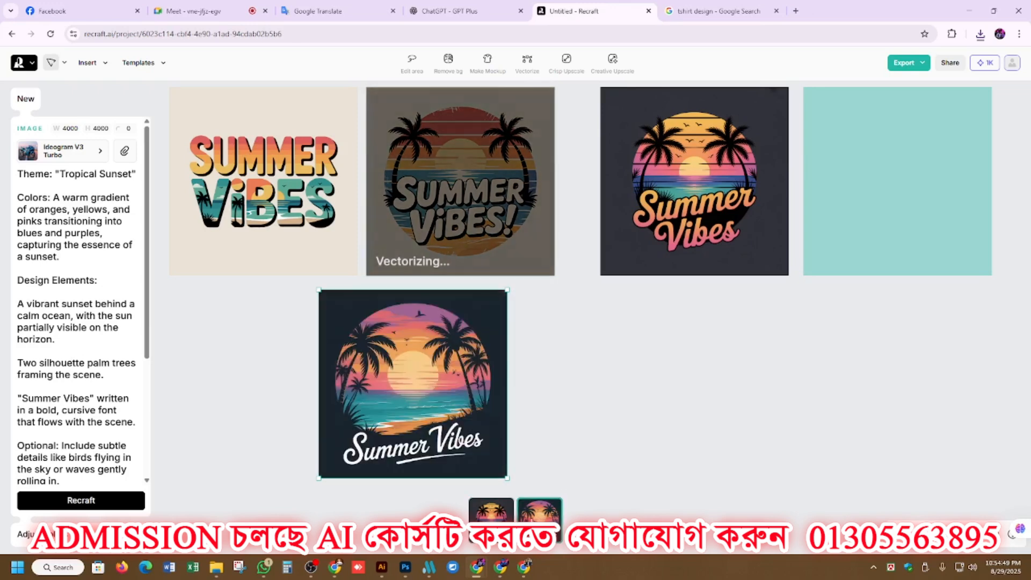
{"action": "left_click", "coordinate": [499, 516]}
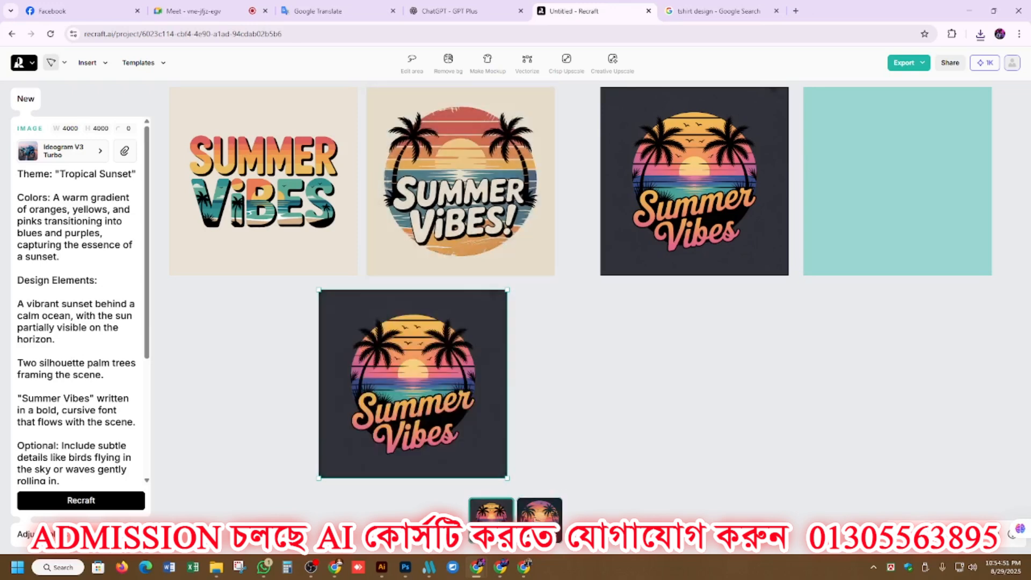
{"action": "left_click", "coordinate": [539, 515]}
Export the vectorized round palm sunset design with the cream background as an SVG at 4000 × 4000.
{"action": "left_click", "coordinate": [457, 182]}
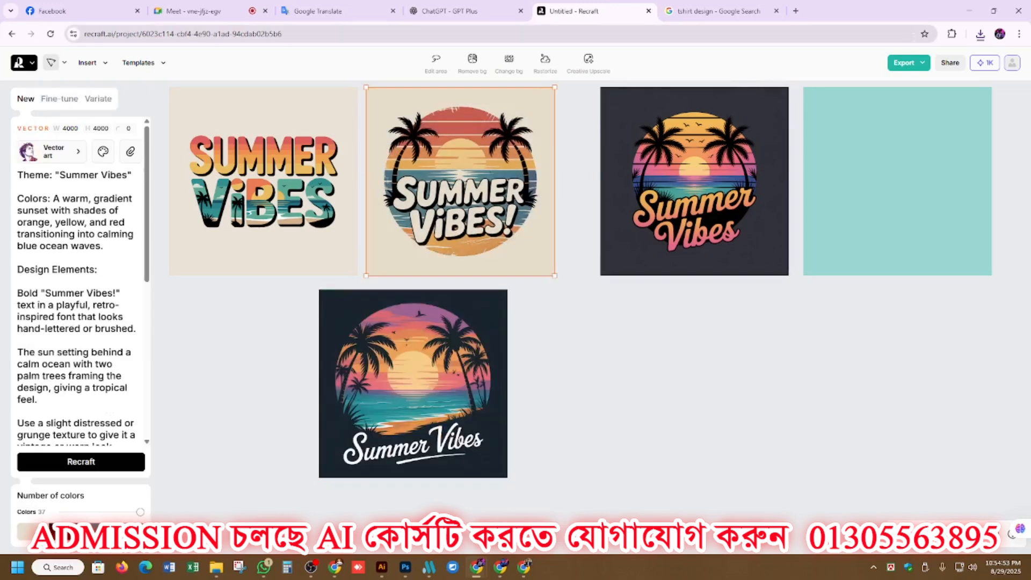
{"action": "left_click", "coordinate": [906, 62]}
{"action": "left_click", "coordinate": [909, 157]}
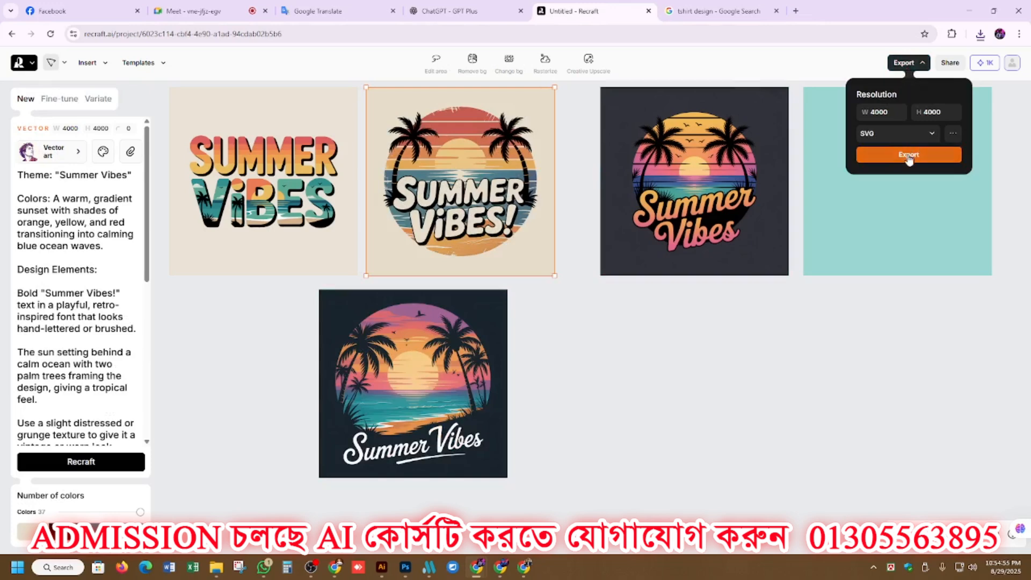
Vectorize both Tropical Sunset designs, the one in the third frame and its duplicate below the row.
{"action": "left_click", "coordinate": [723, 197]}
{"action": "scroll", "coordinate": [682, 183], "scroll_direction": "up", "scroll_amount": 1}
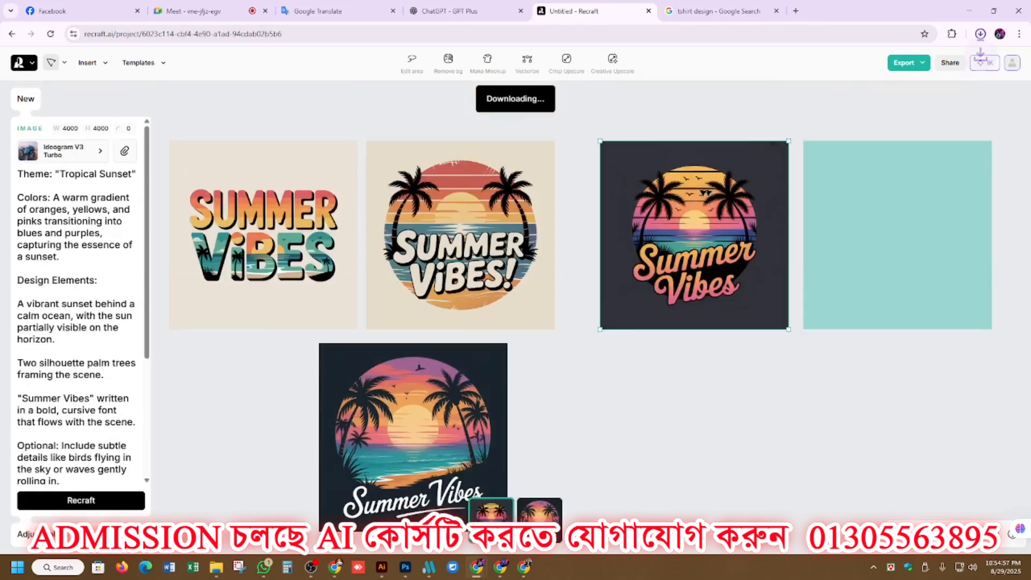
{"action": "left_click", "coordinate": [532, 72]}
{"action": "left_click", "coordinate": [424, 367]}
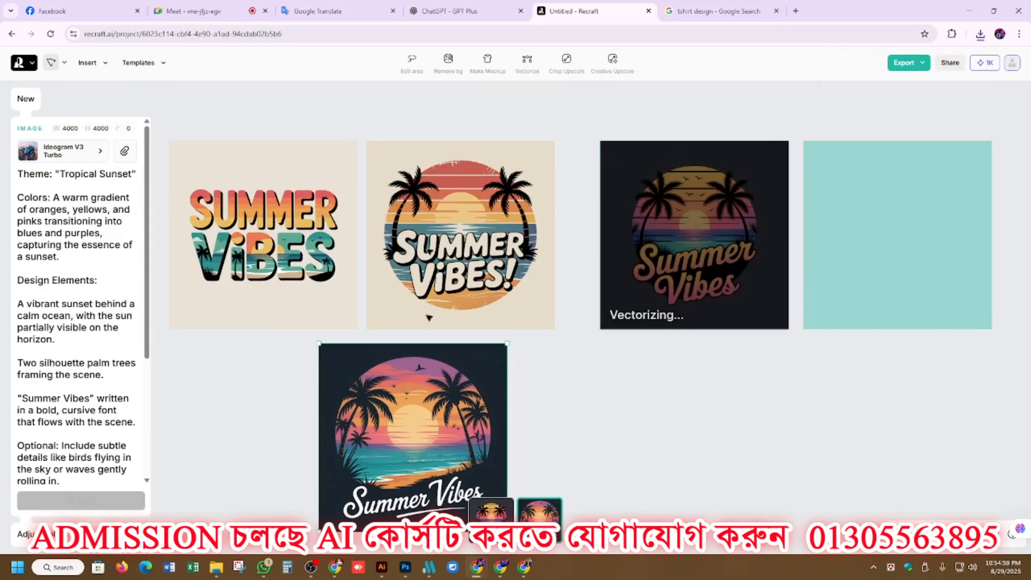
{"action": "left_click", "coordinate": [531, 67]}
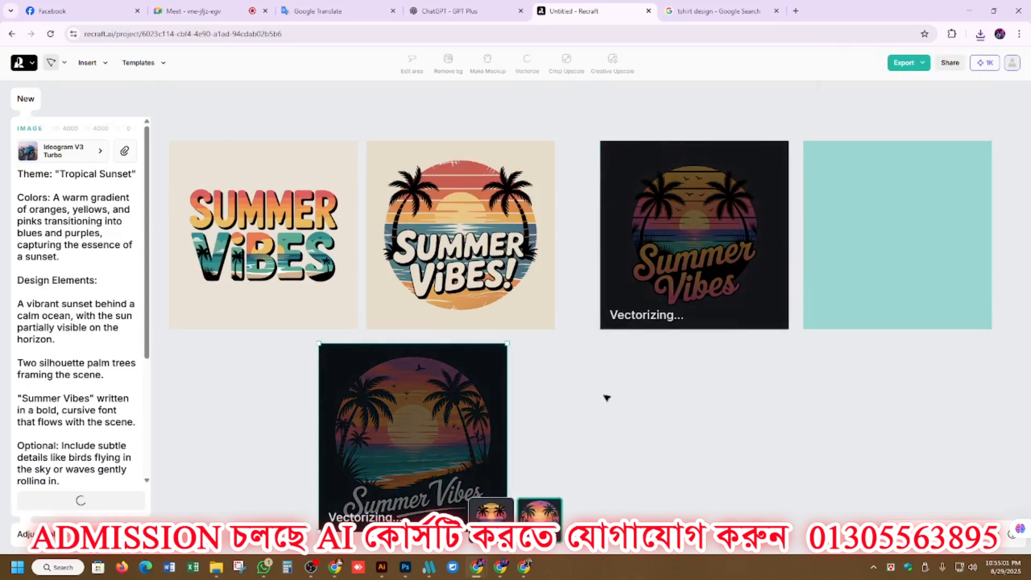
Filter the style library to External models, review the available image models and their credit costs, and close the library.
{"action": "scroll", "coordinate": [607, 398], "scroll_direction": "down", "scroll_amount": 1}
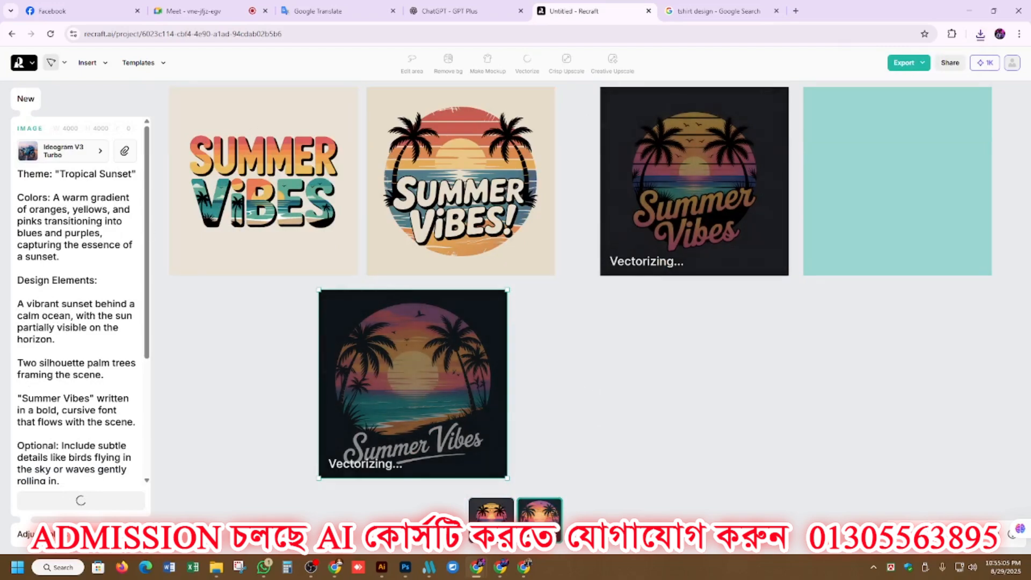
{"action": "left_click", "coordinate": [61, 155]}
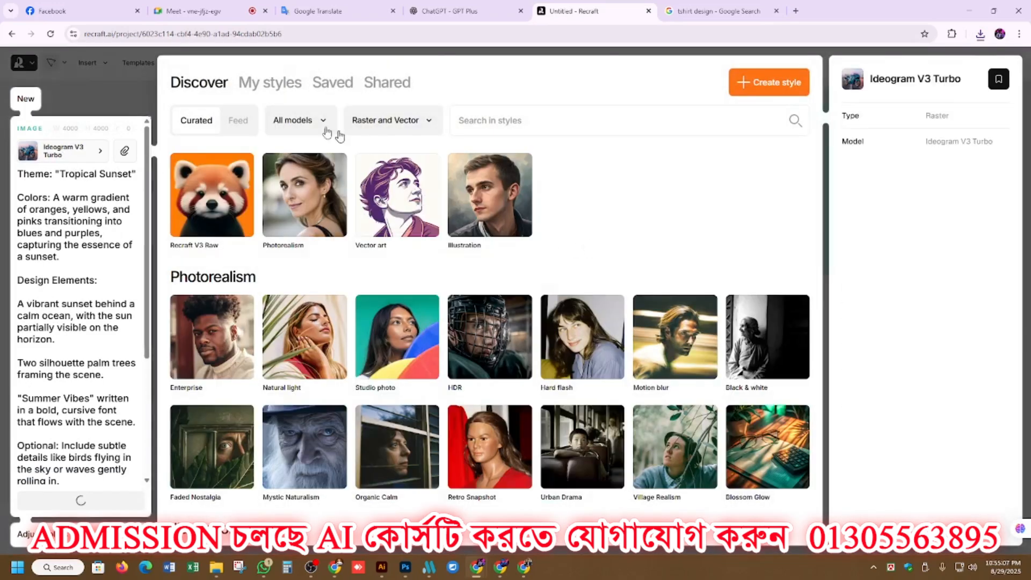
{"action": "left_click", "coordinate": [314, 121]}
{"action": "left_click", "coordinate": [294, 254]}
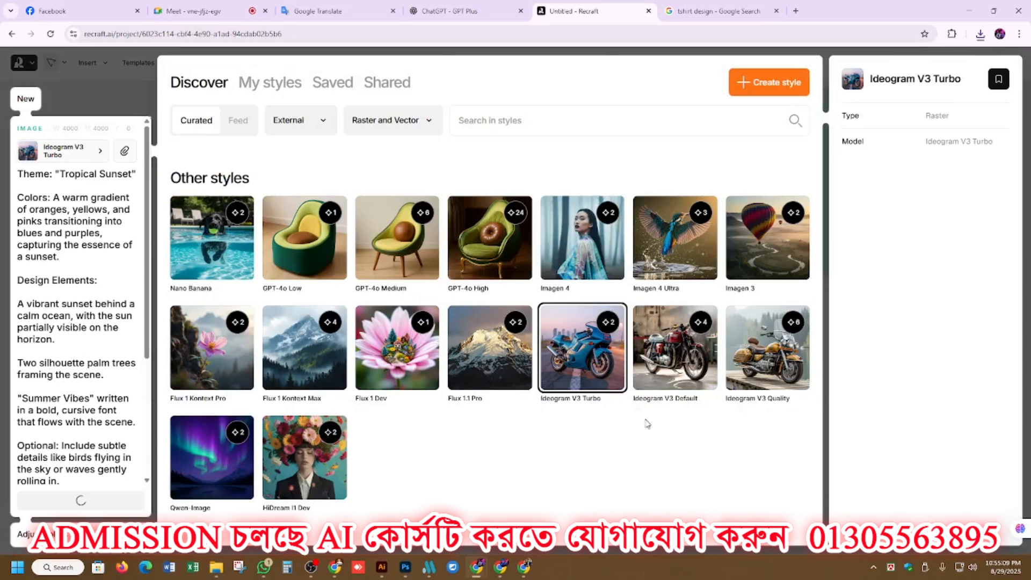
{"action": "mouse_move", "coordinate": [792, 379]}
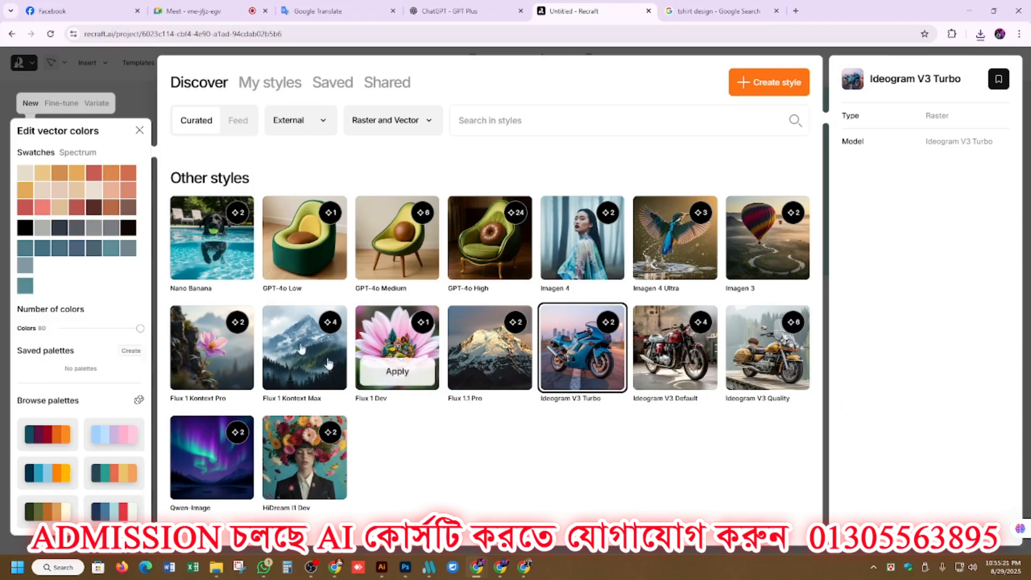
{"action": "left_click", "coordinate": [145, 93]}
Export each of the two vectorized Tropical Sunset designs as an SVG at 4000 × 4000.
{"action": "left_click", "coordinate": [681, 194]}
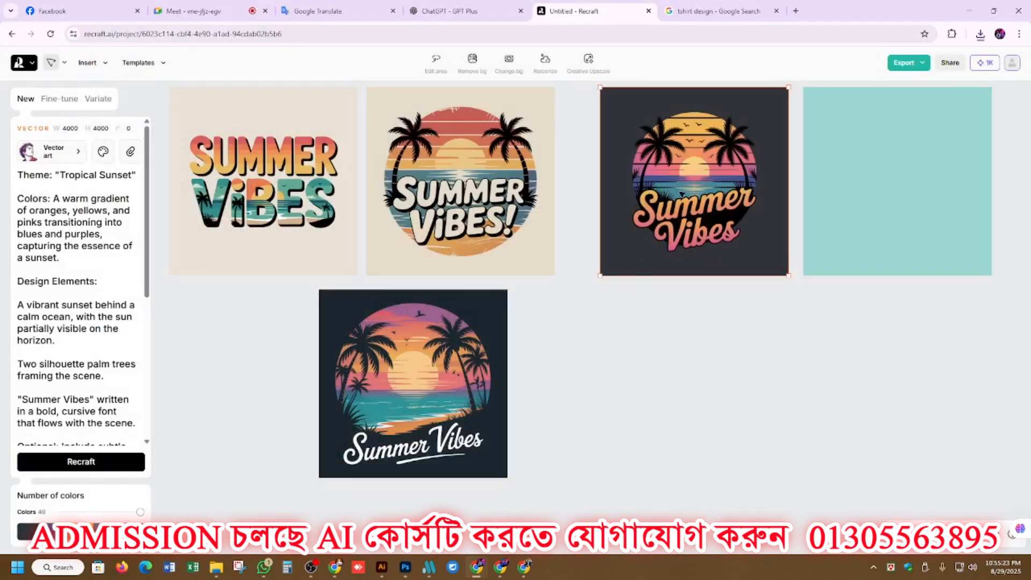
{"action": "left_click", "coordinate": [909, 63]}
{"action": "left_click", "coordinate": [906, 156]}
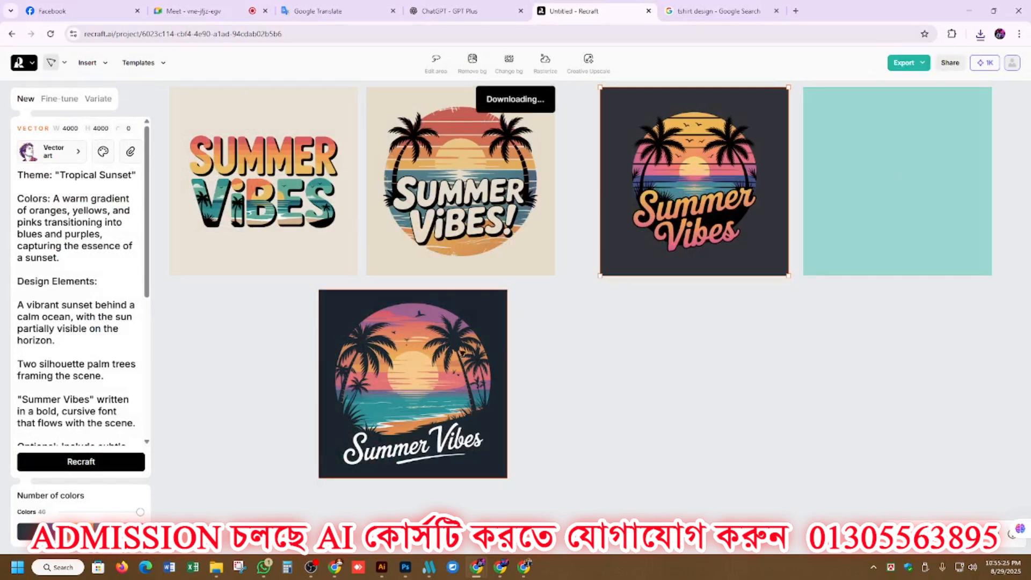
{"action": "left_click", "coordinate": [459, 353]}
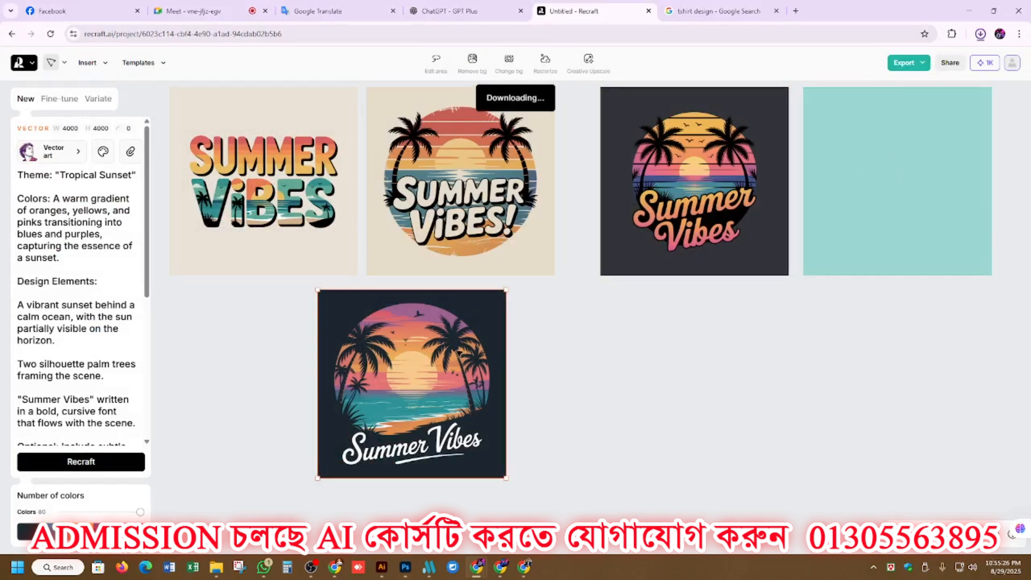
{"action": "left_click", "coordinate": [794, 247]}
{"action": "left_click", "coordinate": [503, 338]}
{"action": "left_click", "coordinate": [907, 63]}
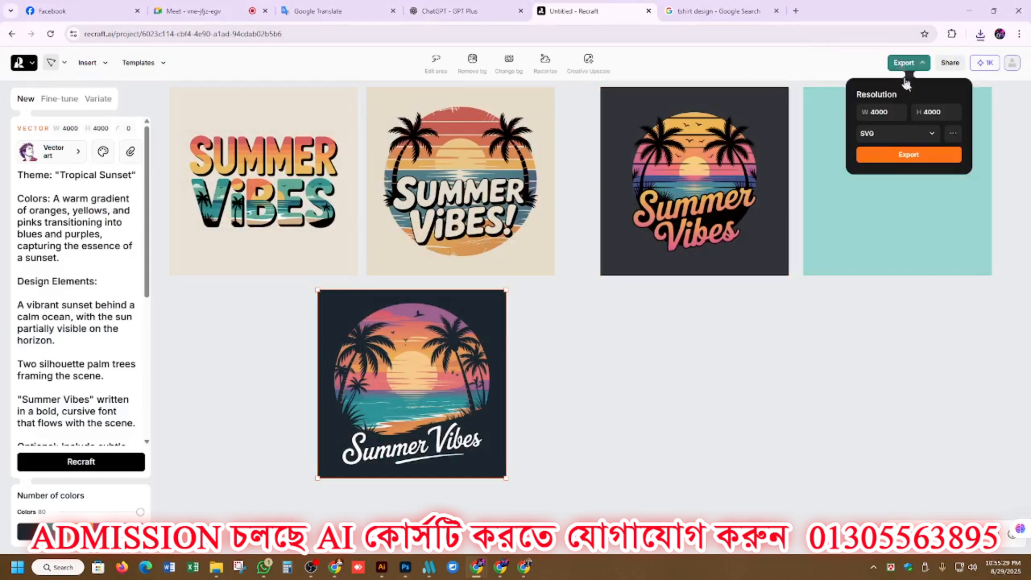
{"action": "left_click", "coordinate": [916, 157]}
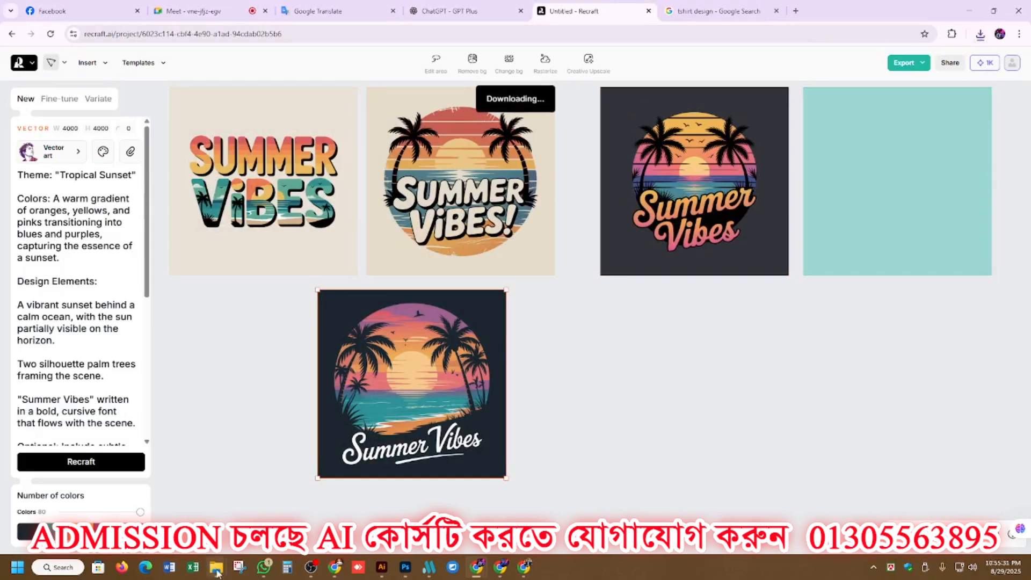
Open the four exported Summer Vibes and Tropical Sunset SVG files from the Downloads folder in Illustrator.
{"action": "mouse_move", "coordinate": [210, 553]}
{"action": "left_click", "coordinate": [268, 502]}
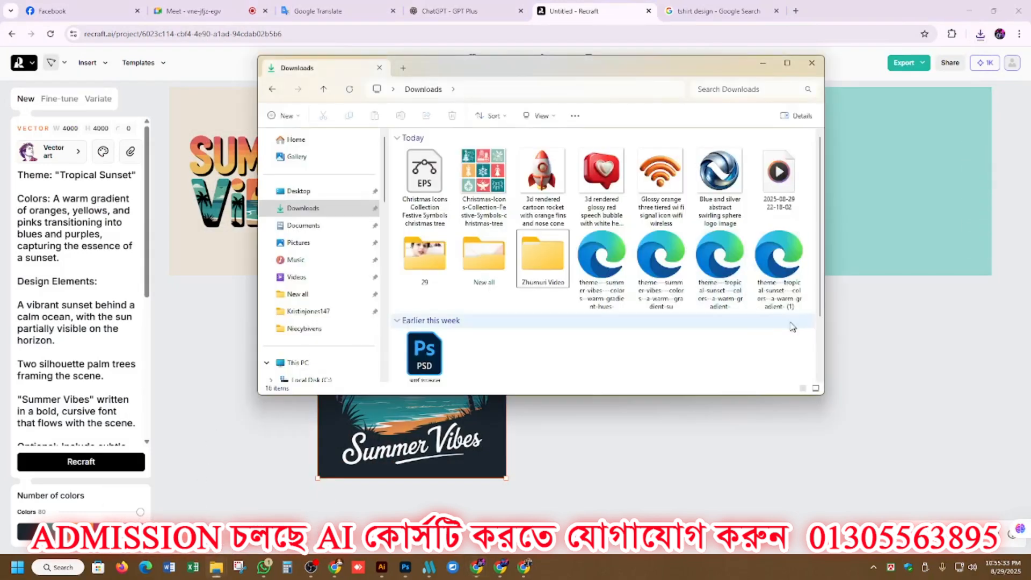
{"action": "left_click_drag", "start_coordinate": [569, 307], "coordinate": [350, 192]}
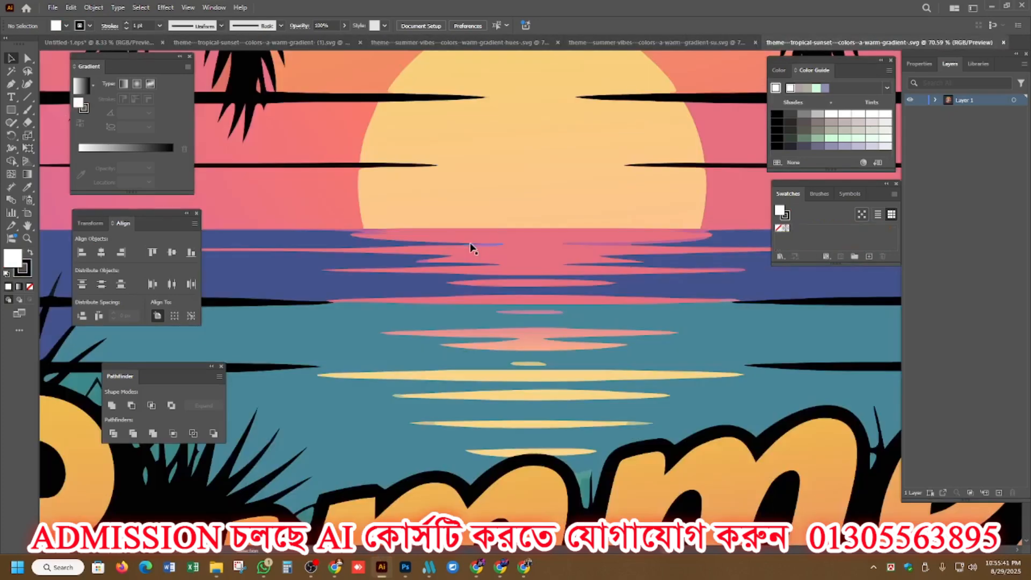
Move the Tropical Sunset artwork off the artboard to the empty area beside it and apply the Trim pathfinder.
{"action": "scroll", "coordinate": [471, 244], "scroll_direction": "down", "scroll_amount": 8}
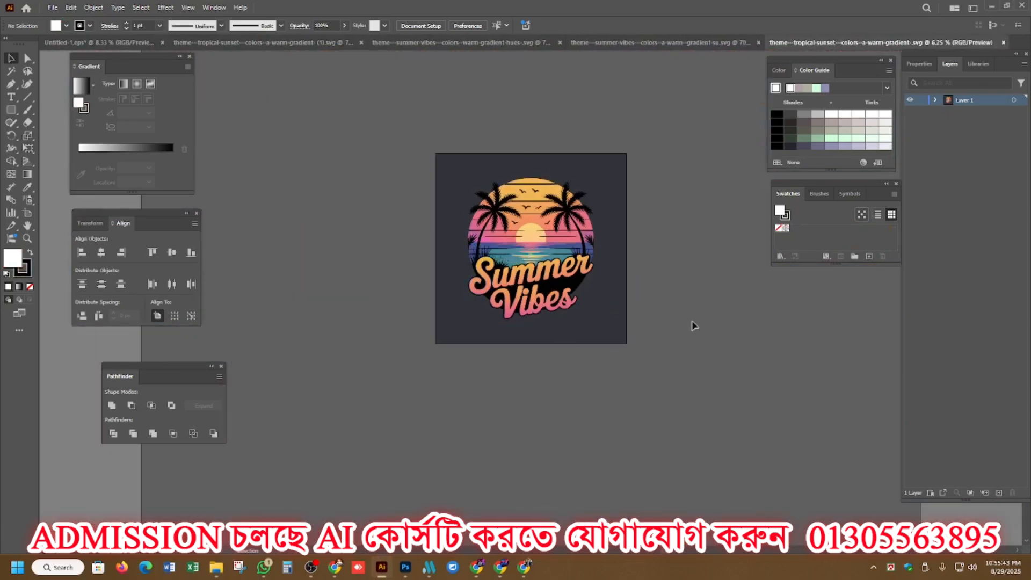
{"action": "left_click_drag", "start_coordinate": [602, 216], "coordinate": [406, 215]}
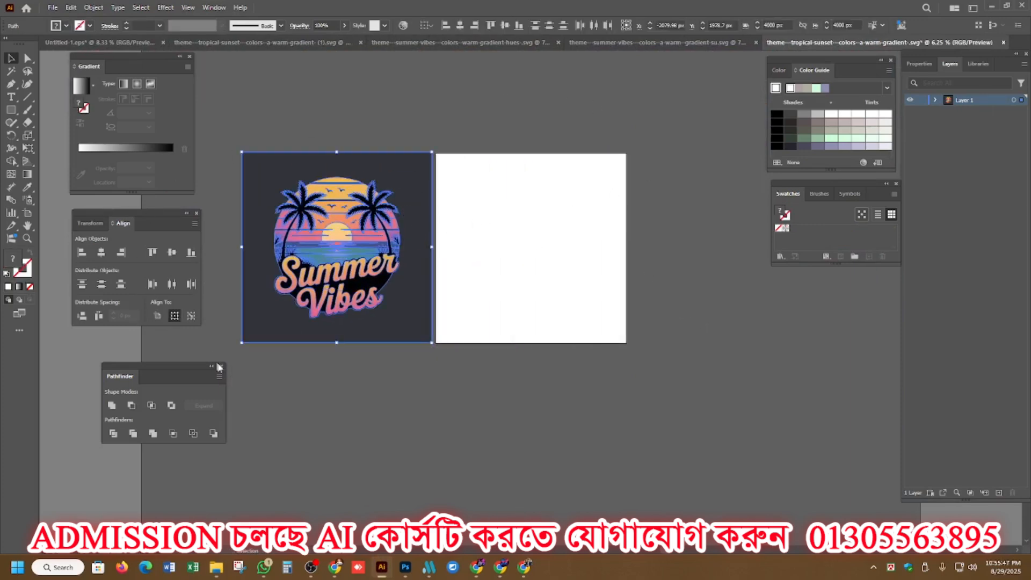
{"action": "left_click", "coordinate": [134, 435]}
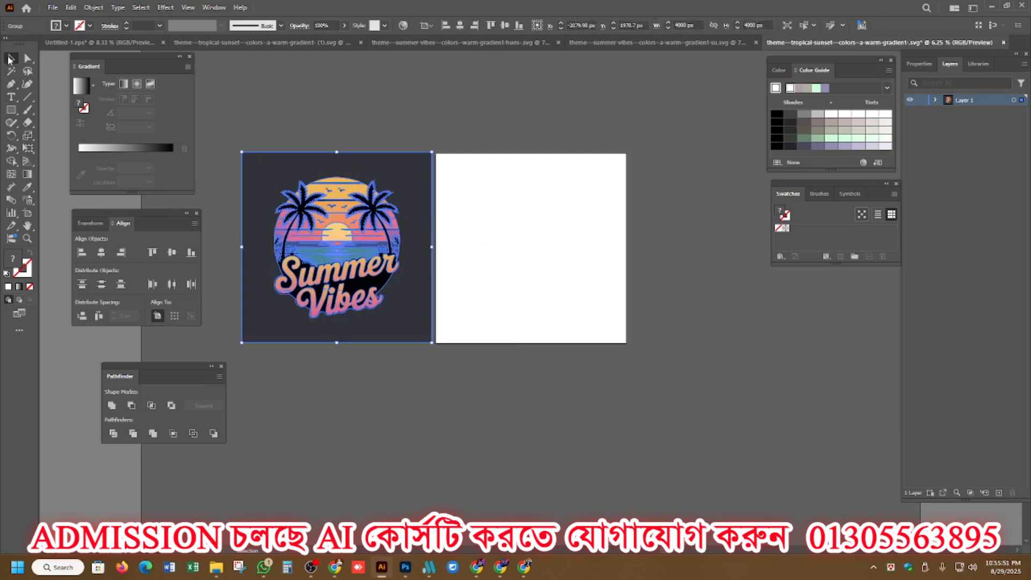
Ungroup the trimmed Tropical Sunset artwork and clear the selection.
{"action": "left_click", "coordinate": [300, 124]}
{"action": "scroll", "coordinate": [527, 256], "scroll_direction": "down", "scroll_amount": 1}
{"action": "scroll", "coordinate": [468, 264], "scroll_direction": "up", "scroll_amount": 4}
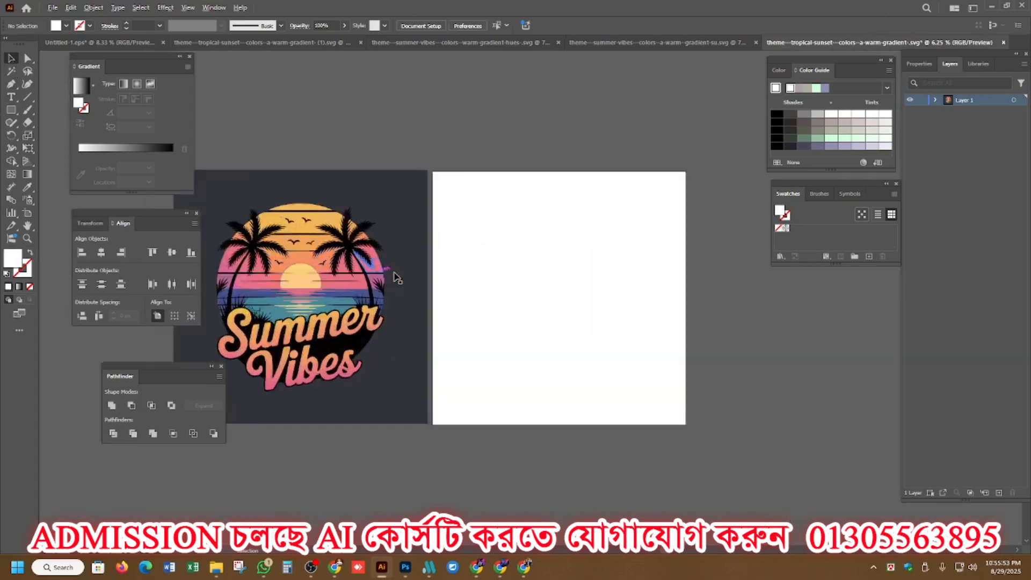
{"action": "scroll", "coordinate": [468, 264], "scroll_direction": "down", "scroll_amount": 2}
{"action": "scroll", "coordinate": [469, 264], "scroll_direction": "up", "scroll_amount": 2}
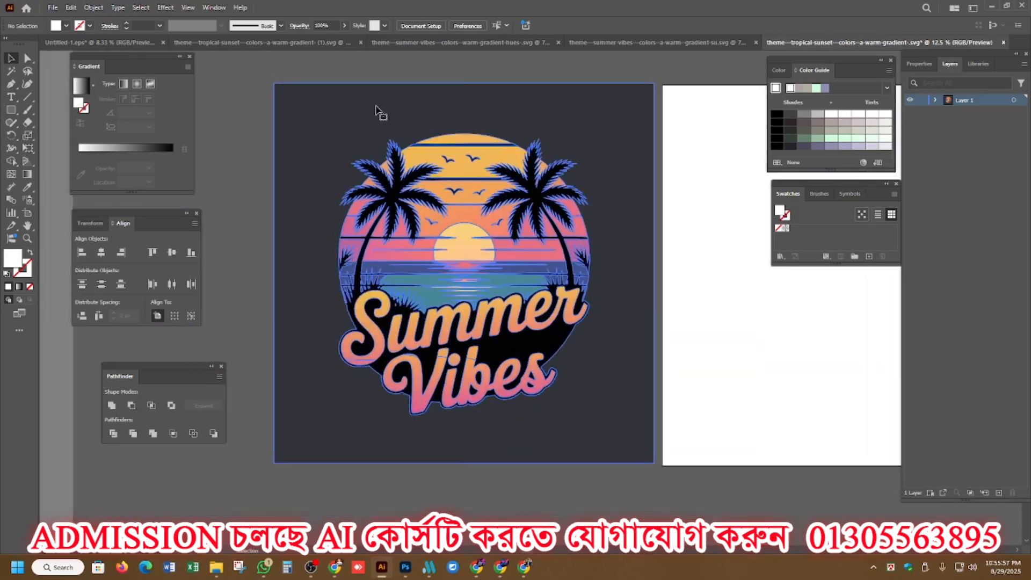
{"action": "right_click", "coordinate": [376, 106]}
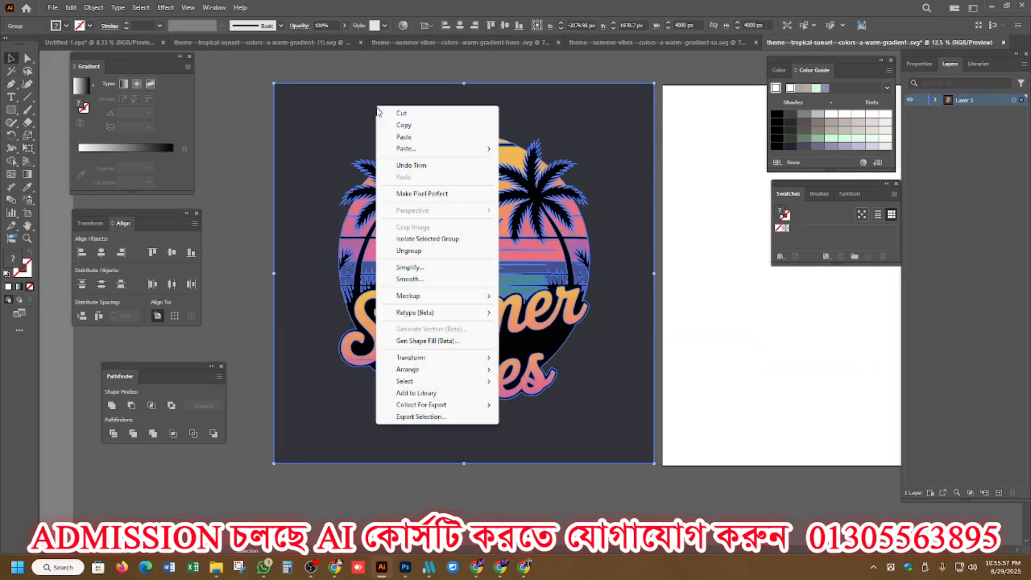
{"action": "left_click", "coordinate": [416, 251]}
{"action": "left_click", "coordinate": [261, 180]}
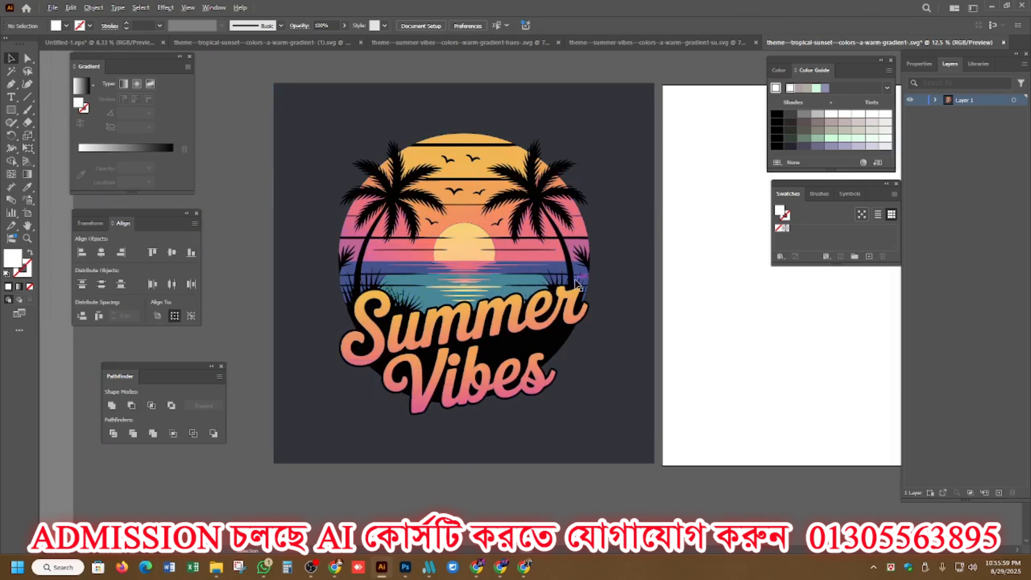
Delete the dark square background behind the round Summer Vibes design.
{"action": "scroll", "coordinate": [576, 280], "scroll_direction": "down", "scroll_amount": 2}
{"action": "left_click_drag", "start_coordinate": [424, 207], "coordinate": [765, 329]}
{"action": "key", "text": "Delete"}
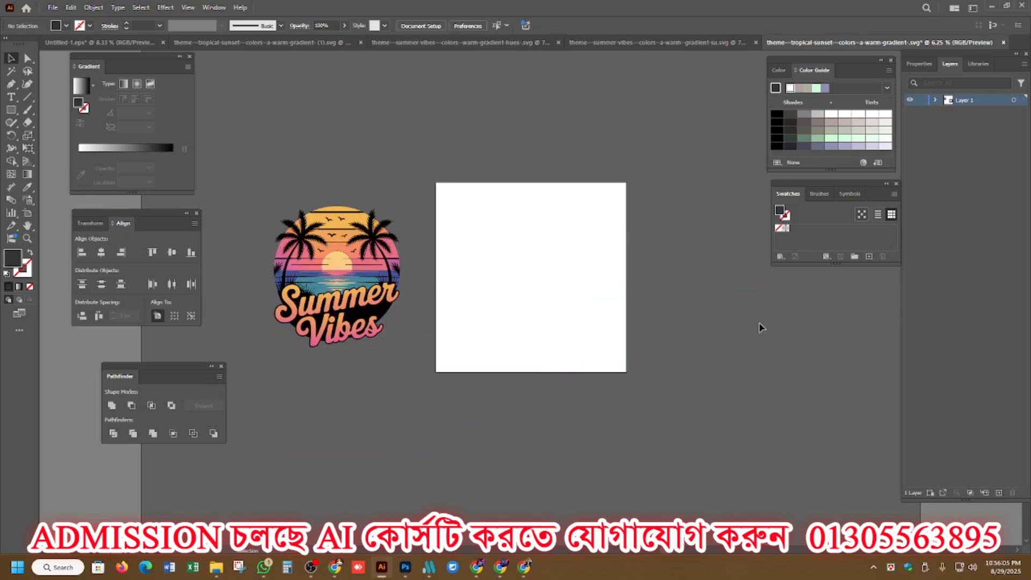
Draw a short line without fill or stroke above the artwork and sample it with the Magic Wand to select matching paths.
{"action": "scroll", "coordinate": [292, 262], "scroll_direction": "up", "scroll_amount": 3}
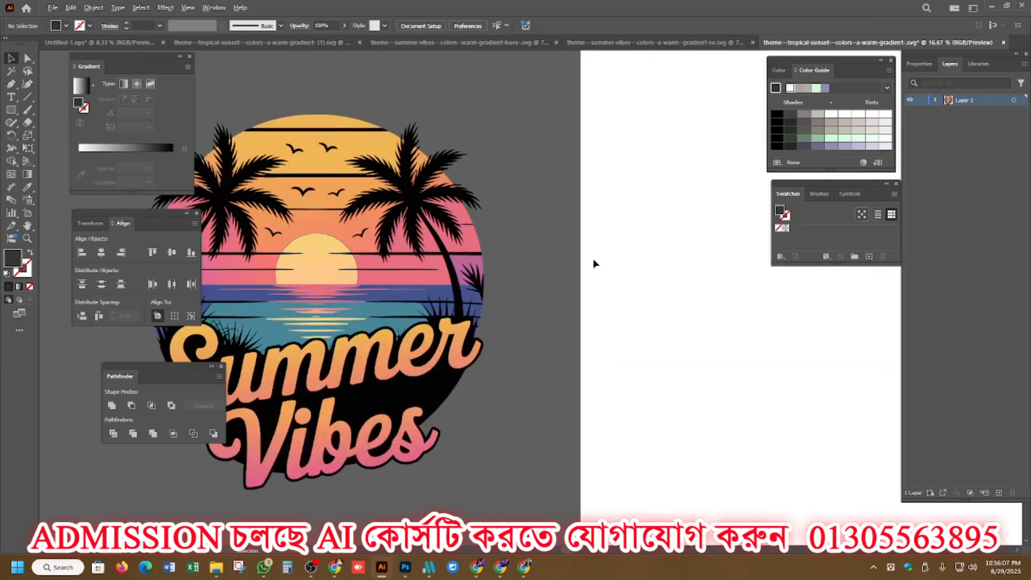
{"action": "scroll", "coordinate": [594, 263], "scroll_direction": "down", "scroll_amount": 1}
{"action": "scroll", "coordinate": [256, 269], "scroll_direction": "up", "scroll_amount": 3}
{"action": "scroll", "coordinate": [255, 268], "scroll_direction": "down", "scroll_amount": 3}
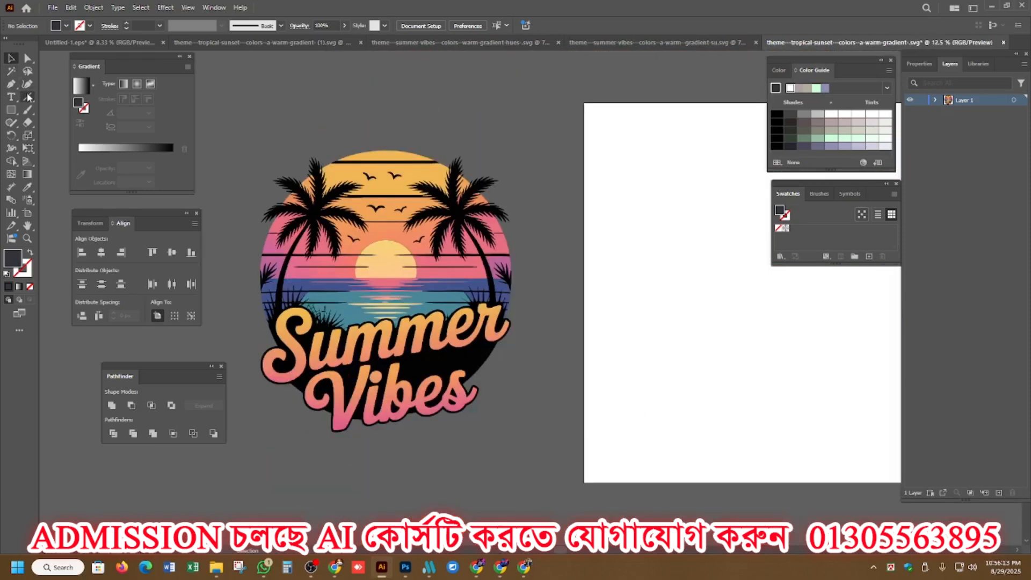
{"action": "left_click_drag", "start_coordinate": [26, 96], "coordinate": [62, 97]}
{"action": "left_click_drag", "start_coordinate": [300, 99], "coordinate": [313, 130]}
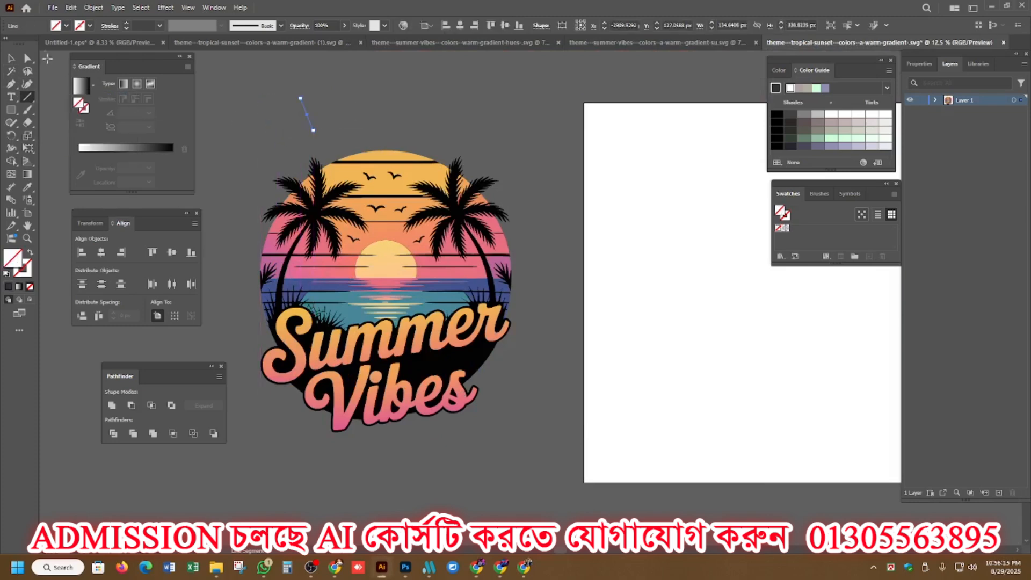
{"action": "key", "text": "v"}
{"action": "left_click", "coordinate": [11, 71]}
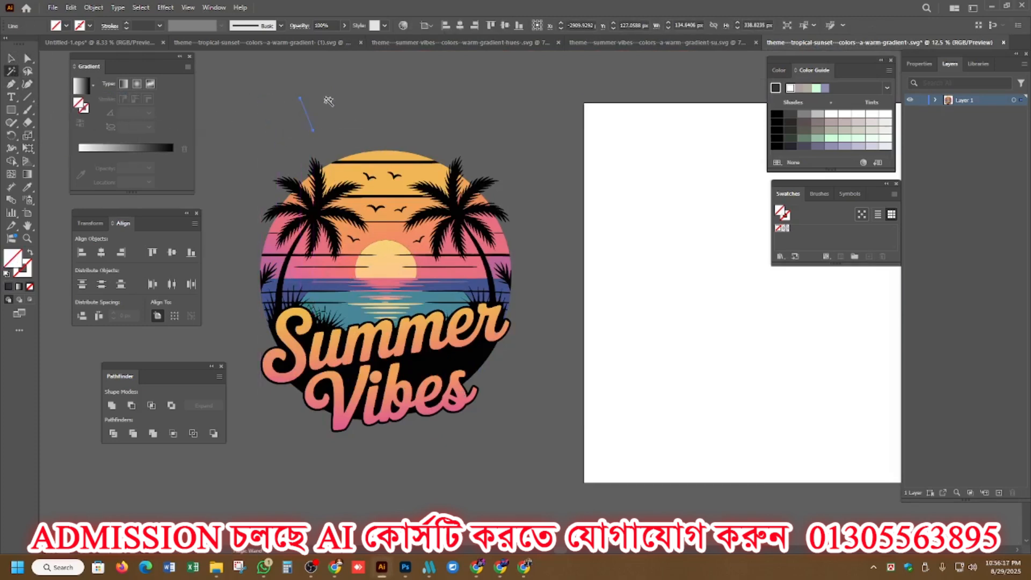
{"action": "left_click", "coordinate": [302, 98]}
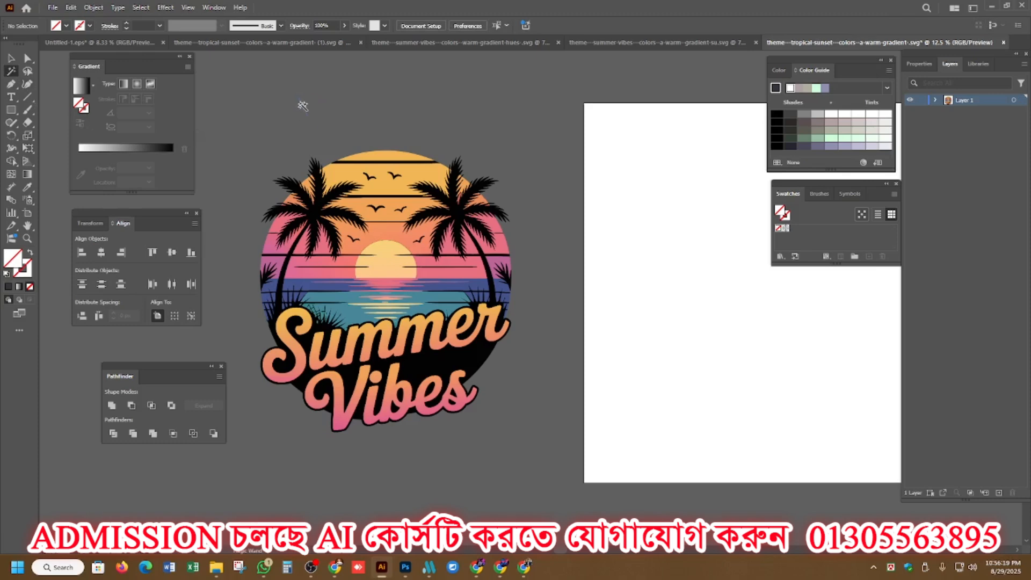
Remove the leftover invisible line above the round Summer Vibes design and group all of the artwork.
{"action": "left_click", "coordinate": [302, 101]}
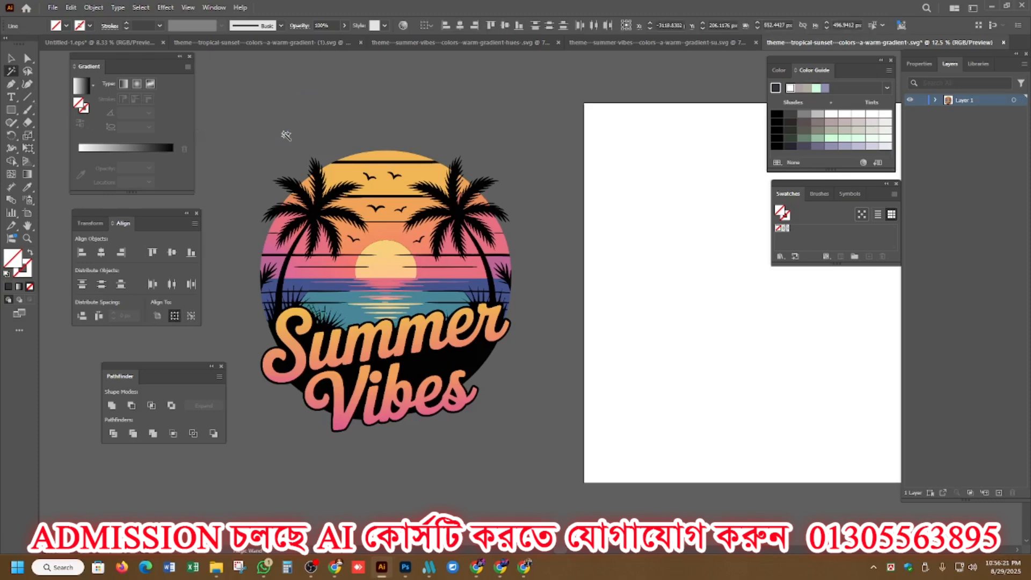
{"action": "left_click", "coordinate": [285, 135]}
{"action": "key", "text": "v"}
{"action": "key", "text": "ctrl+a"}
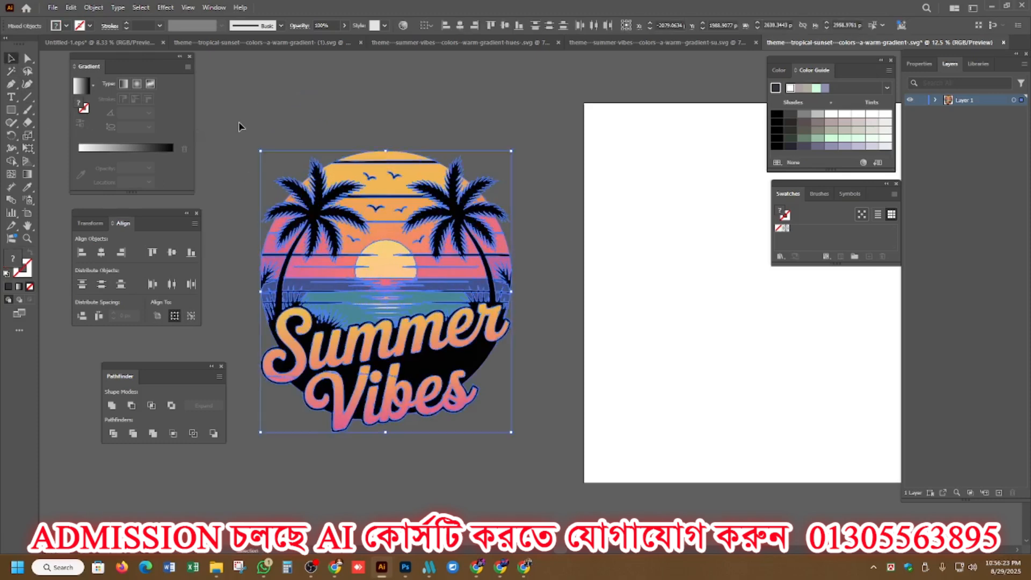
{"action": "key", "text": "ctrl+g"}
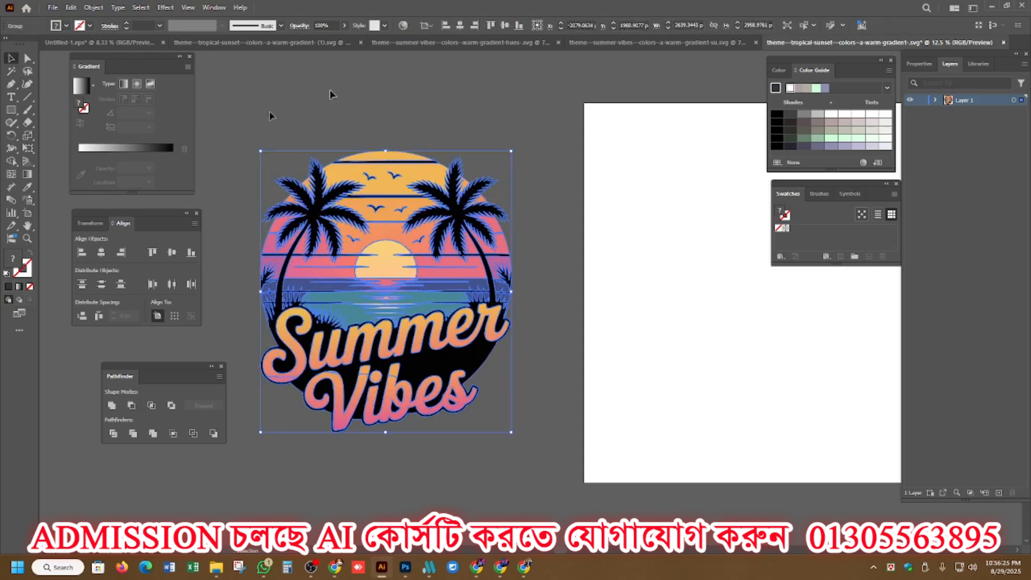
Center the grouped Summer Vibes artwork horizontally and vertically on the artboard and leave it selected.
{"action": "left_click", "coordinate": [460, 25]}
{"action": "left_click", "coordinate": [505, 26]}
{"action": "left_click", "coordinate": [460, 172]}
{"action": "scroll", "coordinate": [450, 169], "scroll_direction": "down", "scroll_amount": 3}
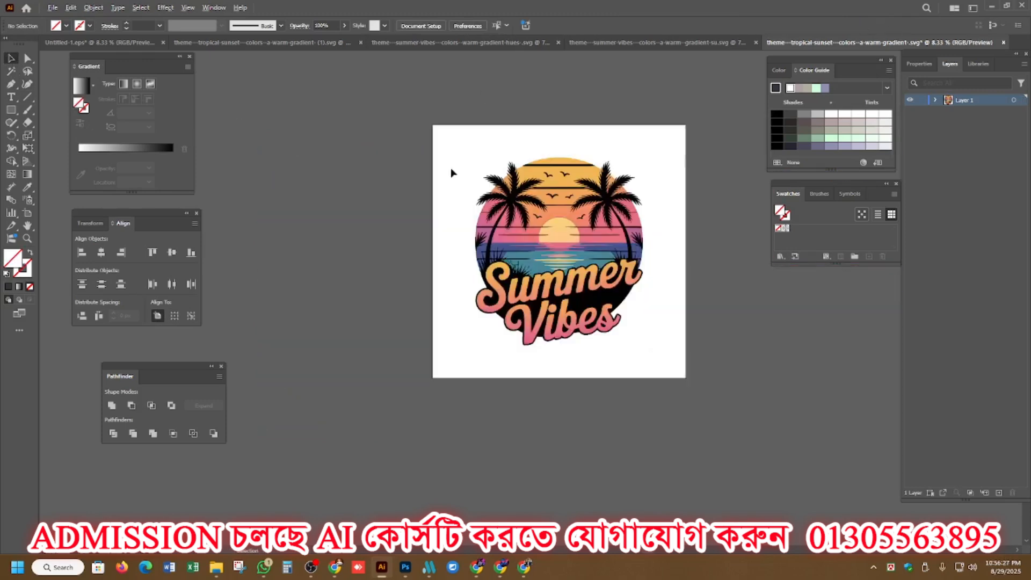
{"action": "scroll", "coordinate": [553, 309], "scroll_direction": "up", "scroll_amount": 2}
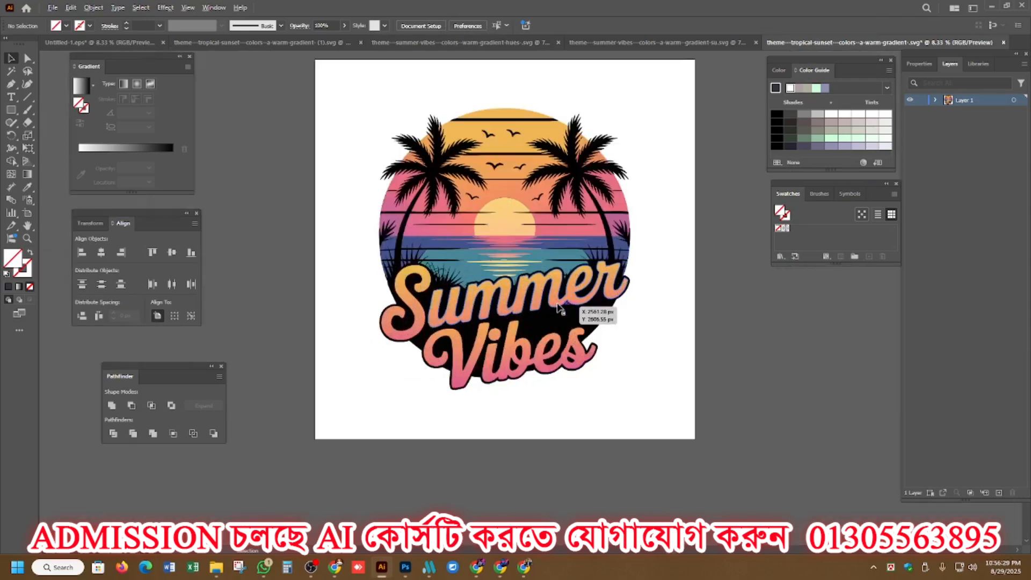
{"action": "scroll", "coordinate": [558, 309], "scroll_direction": "down", "scroll_amount": 1}
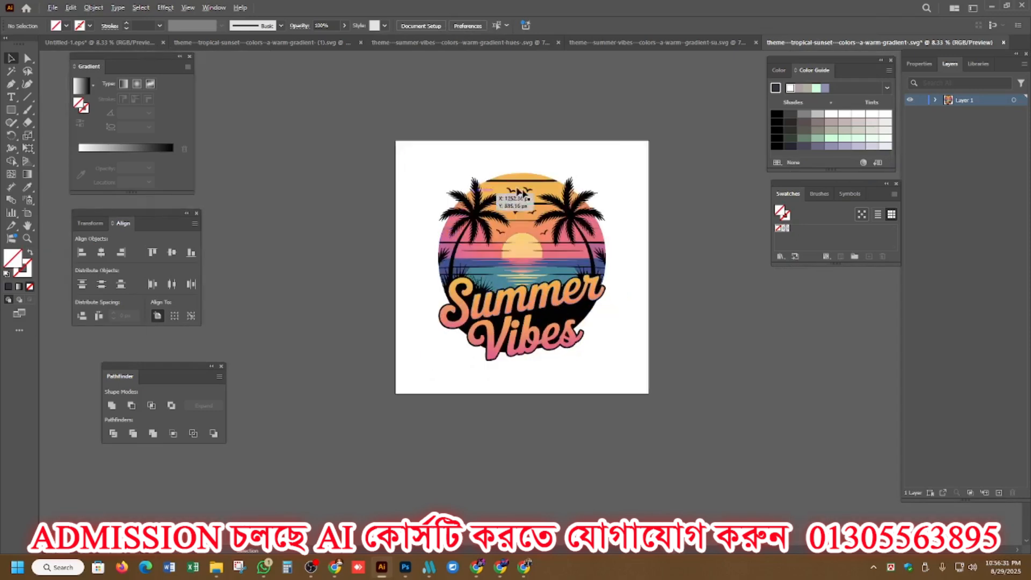
{"action": "left_click", "coordinate": [530, 223]}
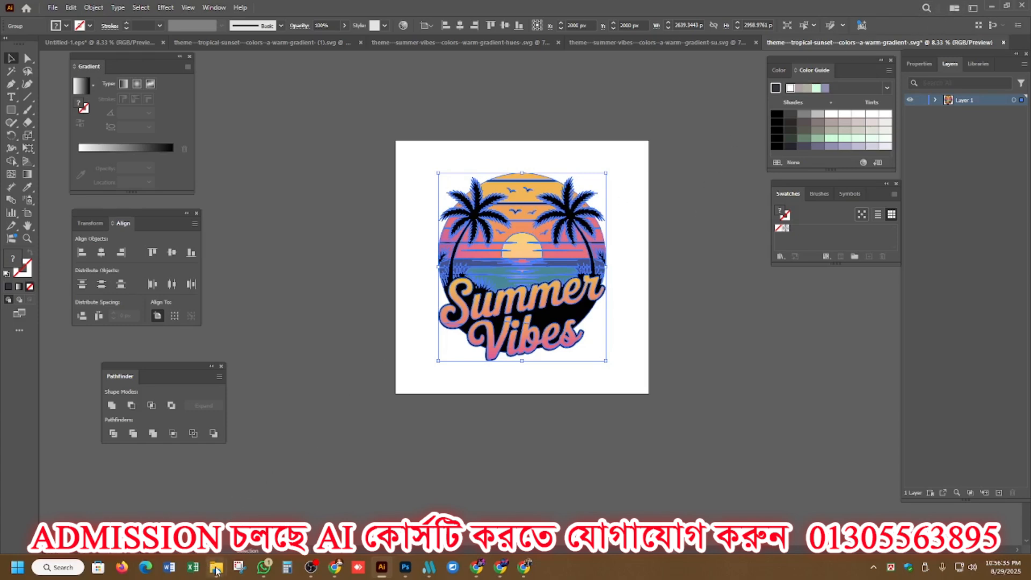
Open the Cats Books Coffee EPS file from the Tshirt 1 folder on the Desktop.
{"action": "mouse_move", "coordinate": [216, 570]}
{"action": "left_click", "coordinate": [161, 486]}
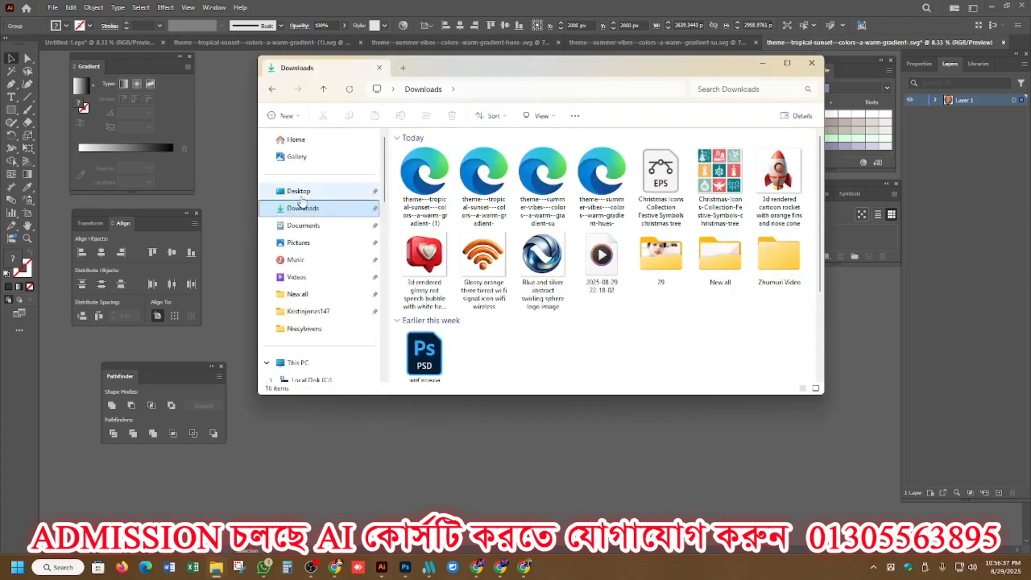
{"action": "left_click", "coordinate": [300, 193]}
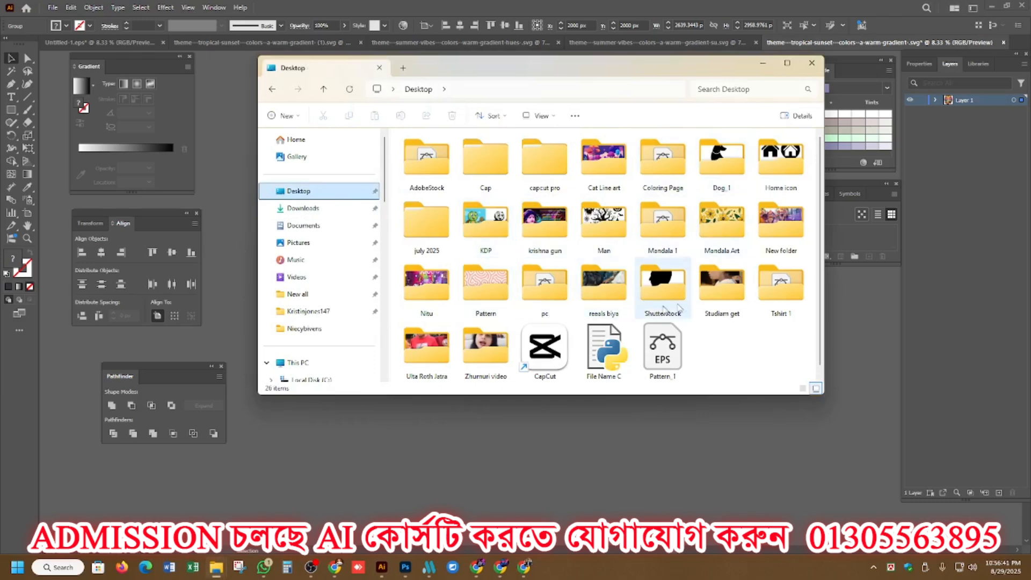
{"action": "double_click", "coordinate": [782, 285]}
{"action": "left_click", "coordinate": [421, 170]}
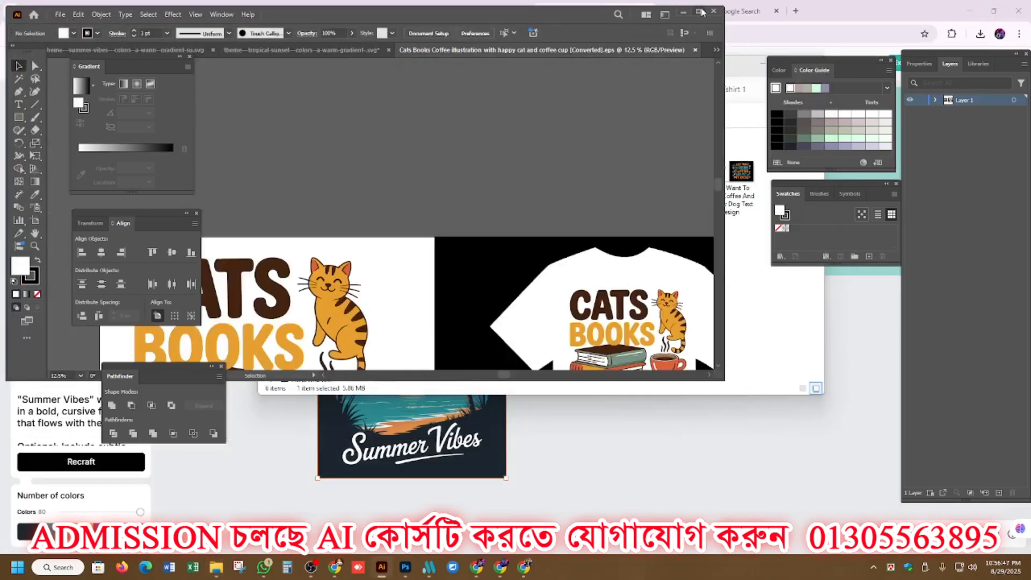
{"action": "left_click", "coordinate": [699, 11]}
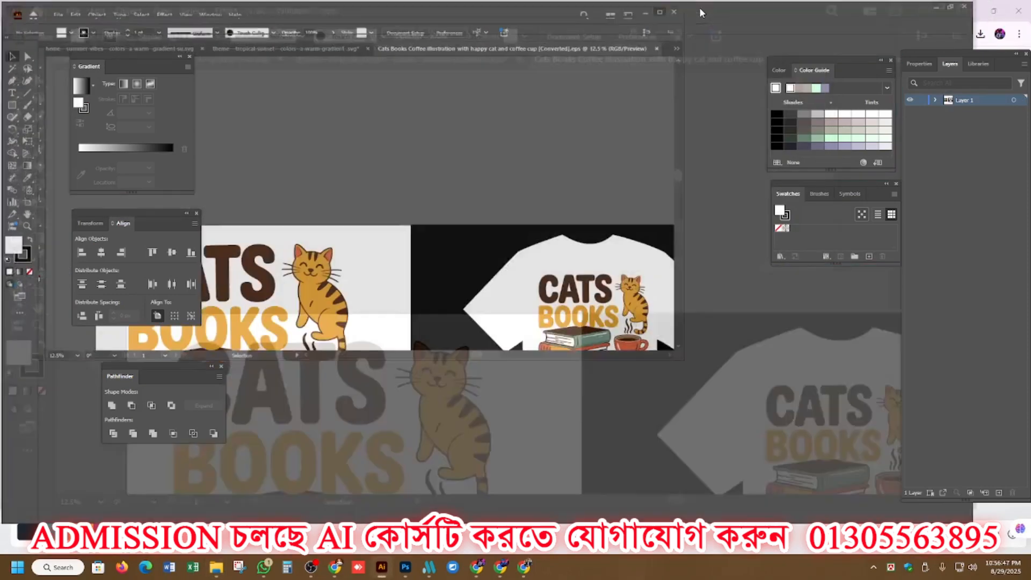
Delete the Cats Books Coffee artwork from both the white panel and the white T-shirt.
{"action": "key", "text": "ctrl+minus"}
{"action": "key", "text": "ctrl+minus"}
{"action": "key", "text": "ctrl+minus"}
{"action": "left_click", "coordinate": [497, 270]}
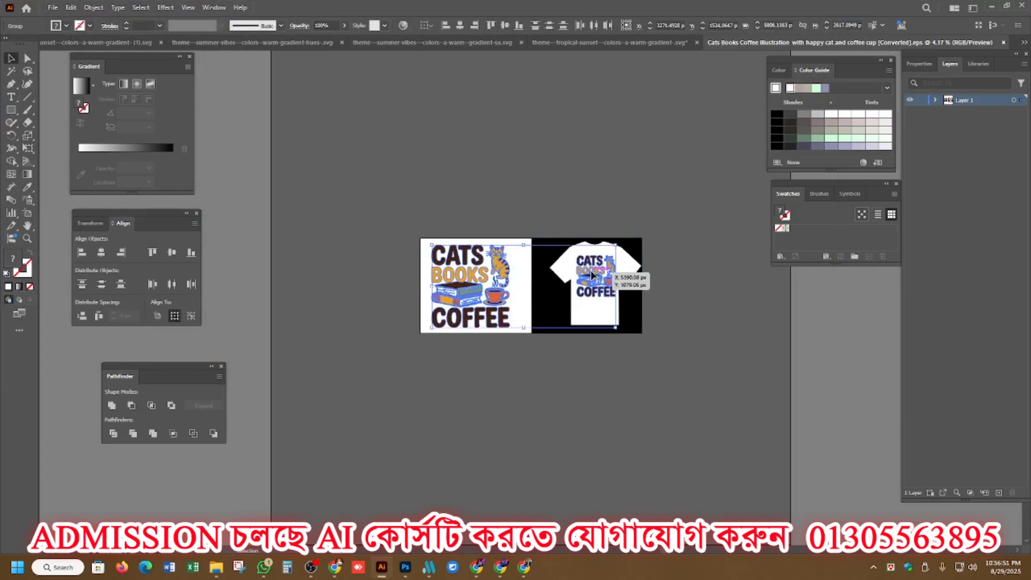
{"action": "key", "text": "Delete"}
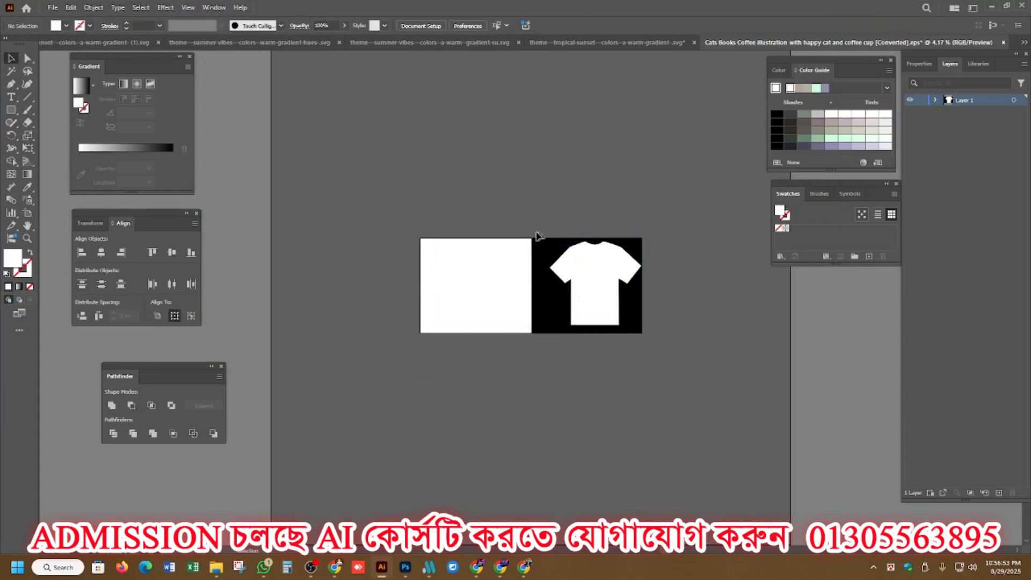
Open the I Just Want To Drink Coffee And Pet My Dog Text Design EPS from the Tshirt 1 folder.
{"action": "left_click", "coordinate": [218, 567]}
{"action": "left_click", "coordinate": [264, 517]}
{"action": "left_click", "coordinate": [217, 568]}
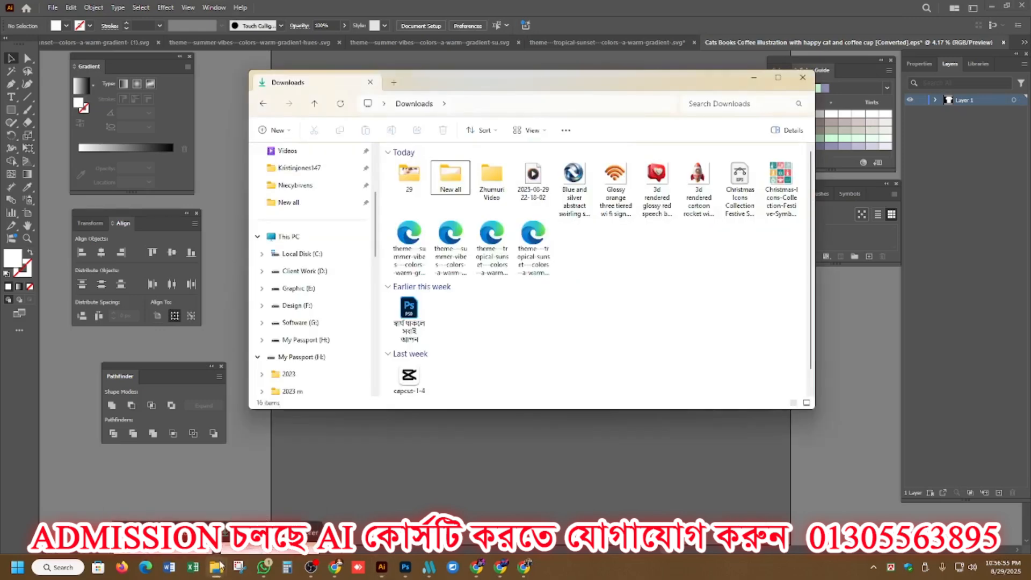
{"action": "left_click", "coordinate": [185, 505]}
{"action": "double_click", "coordinate": [678, 168]}
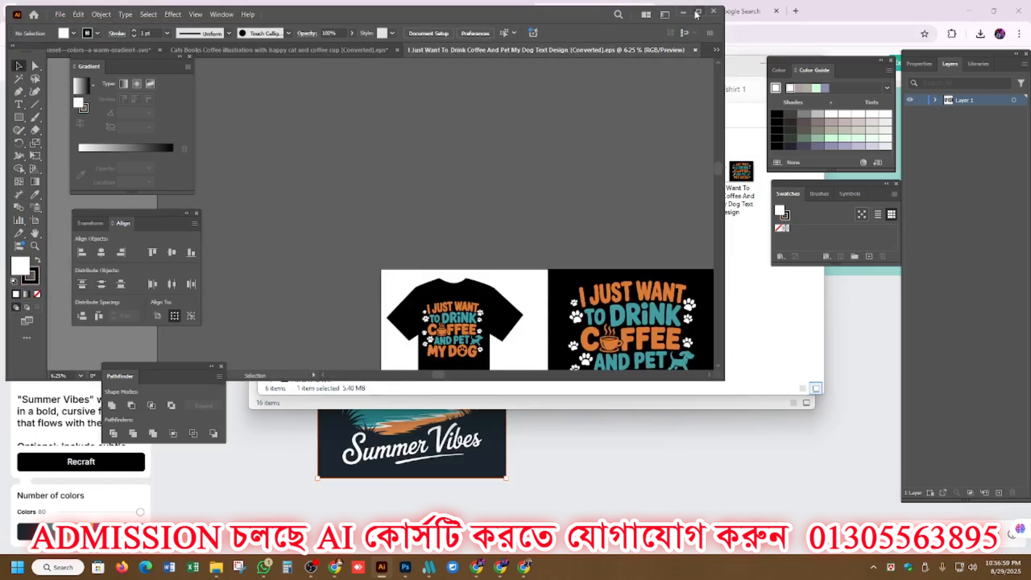
{"action": "left_click", "coordinate": [684, 12]}
Delete the coffee-and-dog text designs from the black T-shirt and the black panel.
{"action": "left_click", "coordinate": [472, 322]}
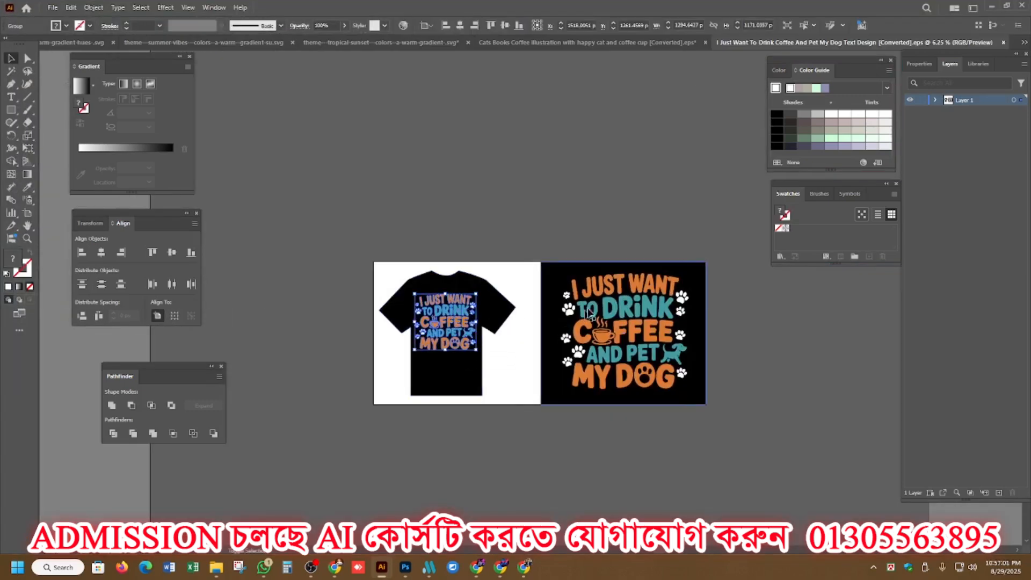
{"action": "left_click", "coordinate": [602, 308], "text": "shift"}
{"action": "key", "text": "Delete"}
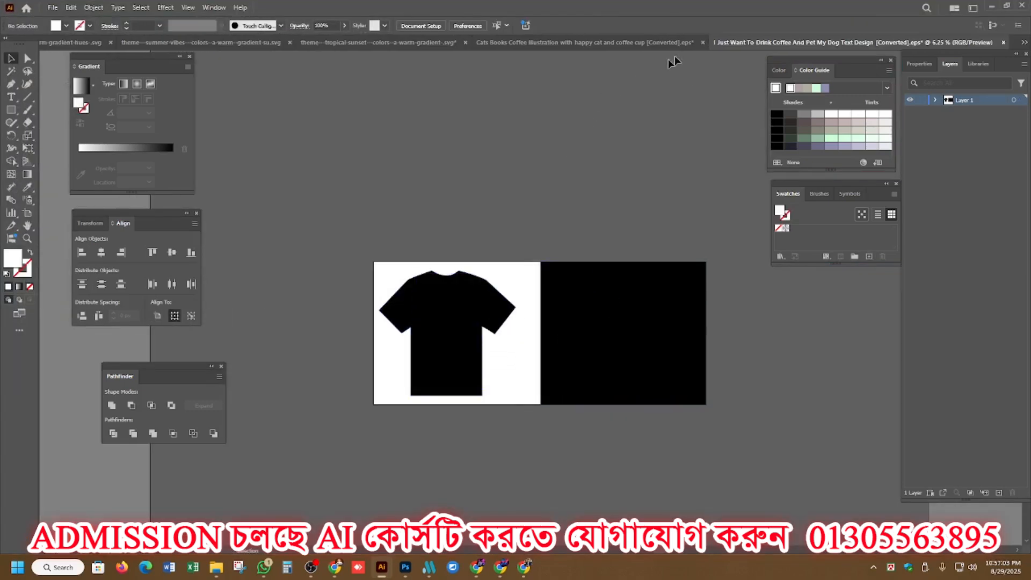
Close the Cats Books Coffee document without saving its changes.
{"action": "left_click", "coordinate": [702, 42]}
{"action": "left_click", "coordinate": [570, 297]}
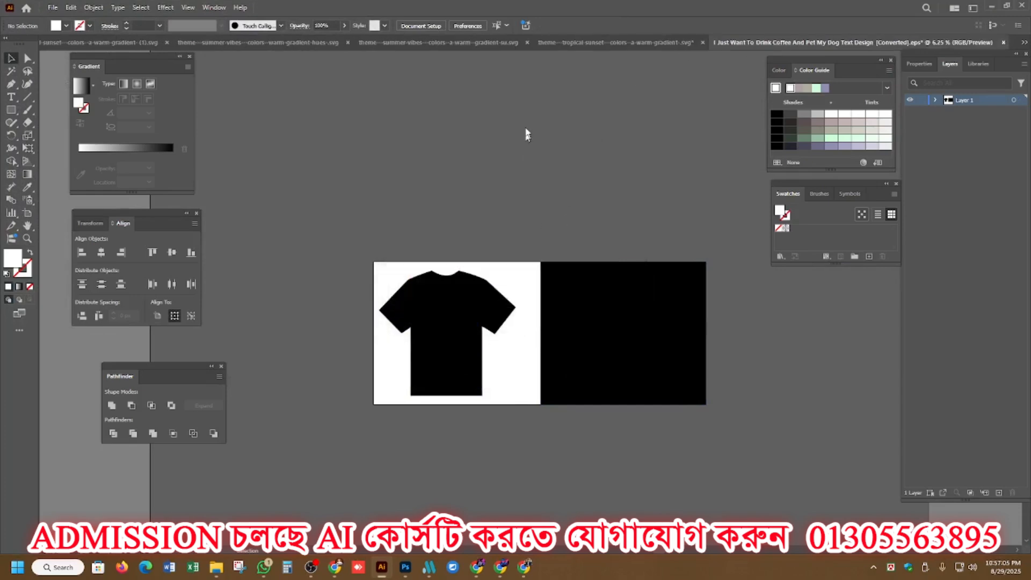
Bring the grouped Summer Vibes artwork from the tropical sunset SVG into the black T-shirt template and scale it to fit the black panel.
{"action": "left_click", "coordinate": [553, 43]}
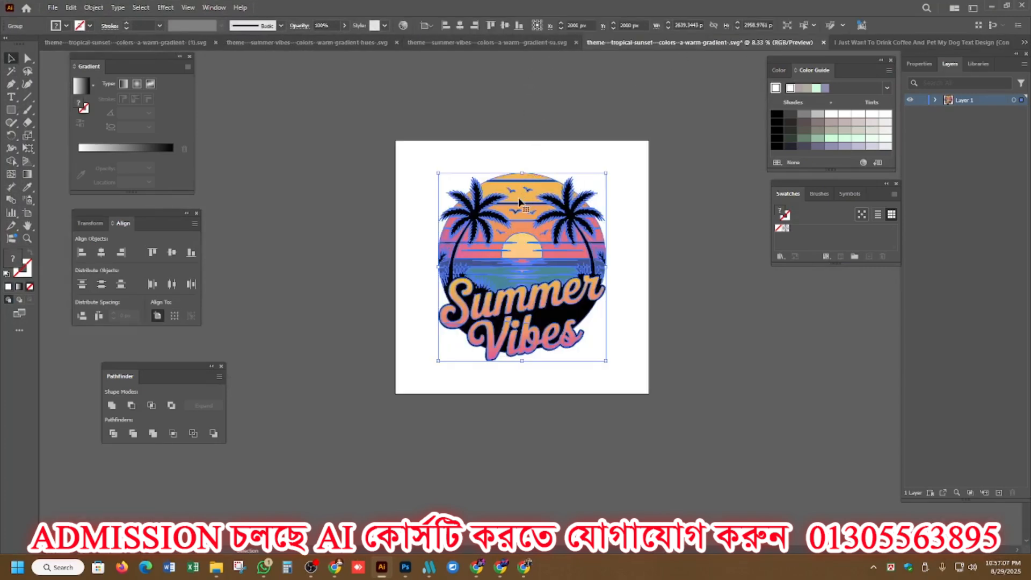
{"action": "left_click_drag", "start_coordinate": [521, 201], "coordinate": [840, 47]}
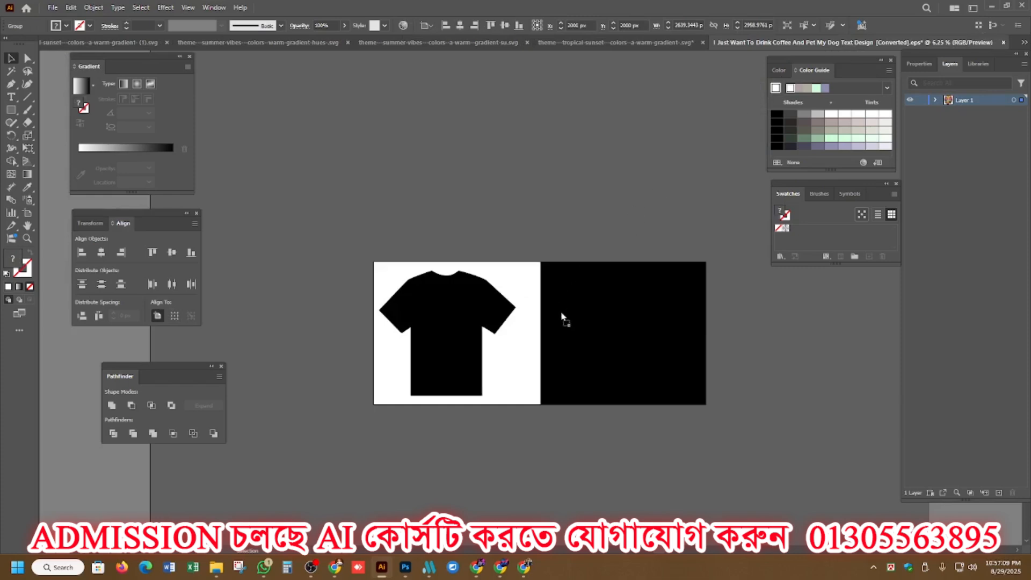
{"action": "left_click_drag", "start_coordinate": [561, 317], "coordinate": [629, 287]}
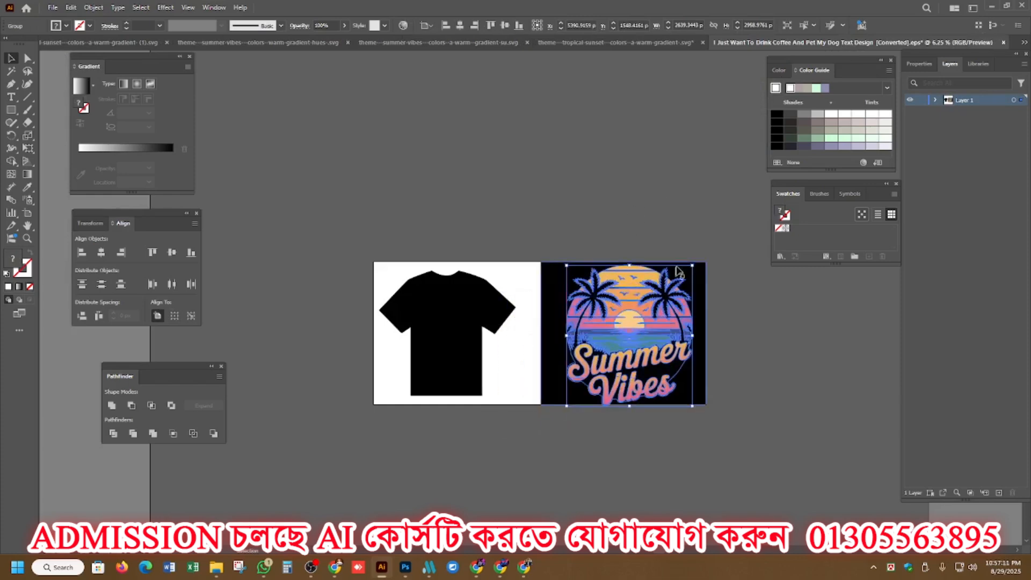
{"action": "left_click_drag", "start_coordinate": [690, 264], "coordinate": [678, 275]}
Duplicate the Summer Vibes artwork onto the black T-shirt and scale the copy down to fit the chest.
{"action": "left_click_drag", "start_coordinate": [628, 304], "coordinate": [436, 310]}
{"action": "left_click_drag", "start_coordinate": [494, 279], "coordinate": [426, 308]}
{"action": "scroll", "coordinate": [455, 317], "scroll_direction": "up", "scroll_amount": 4}
{"action": "scroll", "coordinate": [455, 321], "scroll_direction": "down", "scroll_amount": 2}
{"action": "scroll", "coordinate": [453, 205], "scroll_direction": "down", "scroll_amount": 2}
{"action": "left_click", "coordinate": [455, 203]}
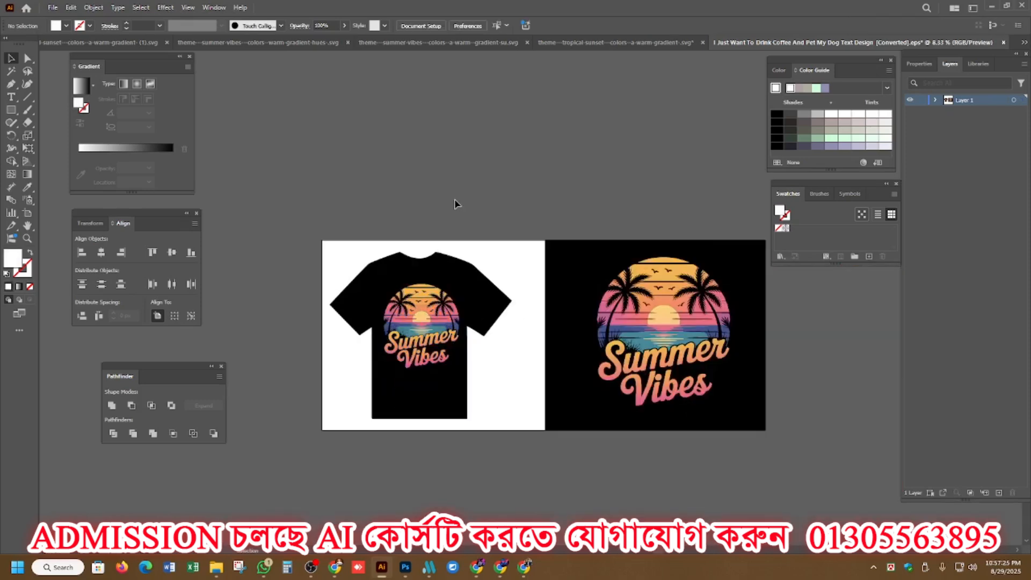
Save the mockup in the Tshirt 1 folder as Summer_1 in Illustrator EPS format, using the Illustrator 10 EPS version.
{"action": "left_click", "coordinate": [53, 8]}
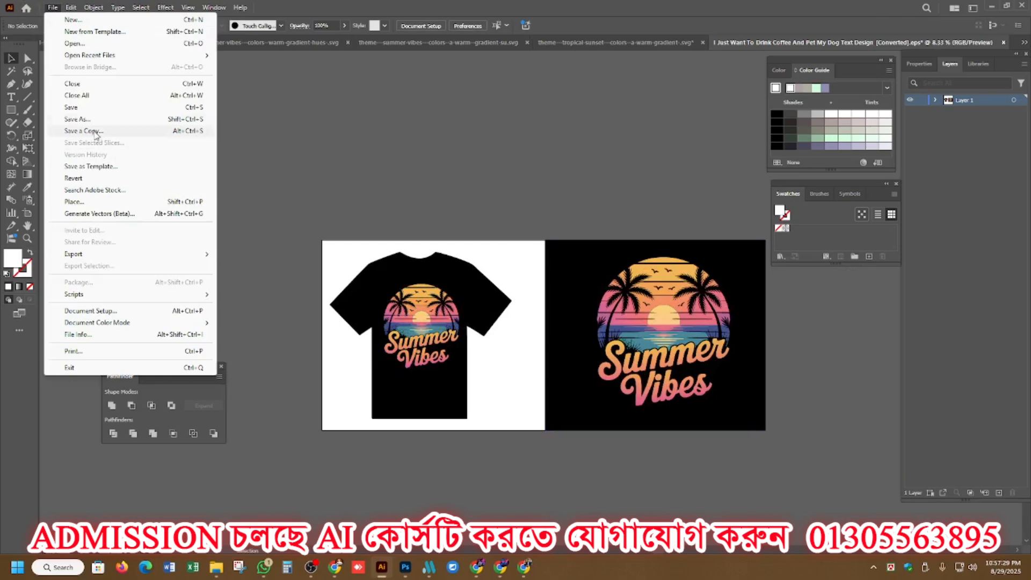
{"action": "left_click", "coordinate": [92, 120]}
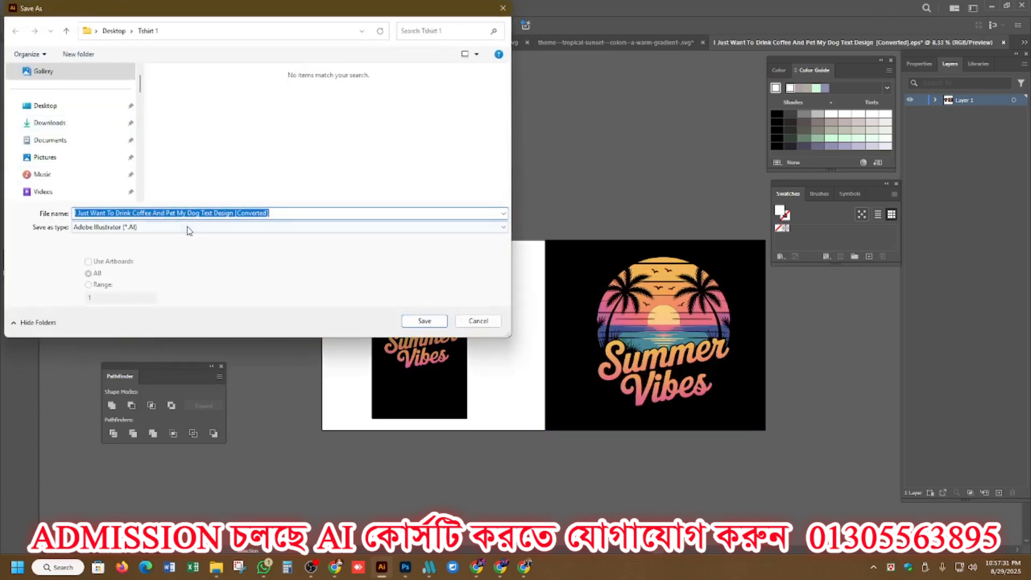
{"action": "left_click", "coordinate": [189, 229]}
{"action": "left_click", "coordinate": [137, 250]}
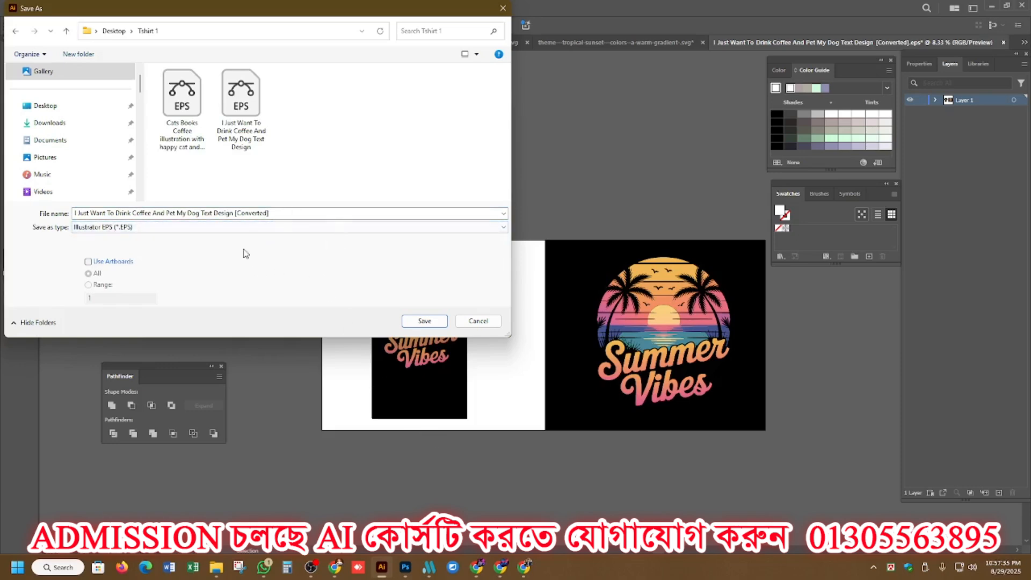
{"action": "left_click", "coordinate": [282, 215]}
{"action": "type", "text": "Summer_1"}
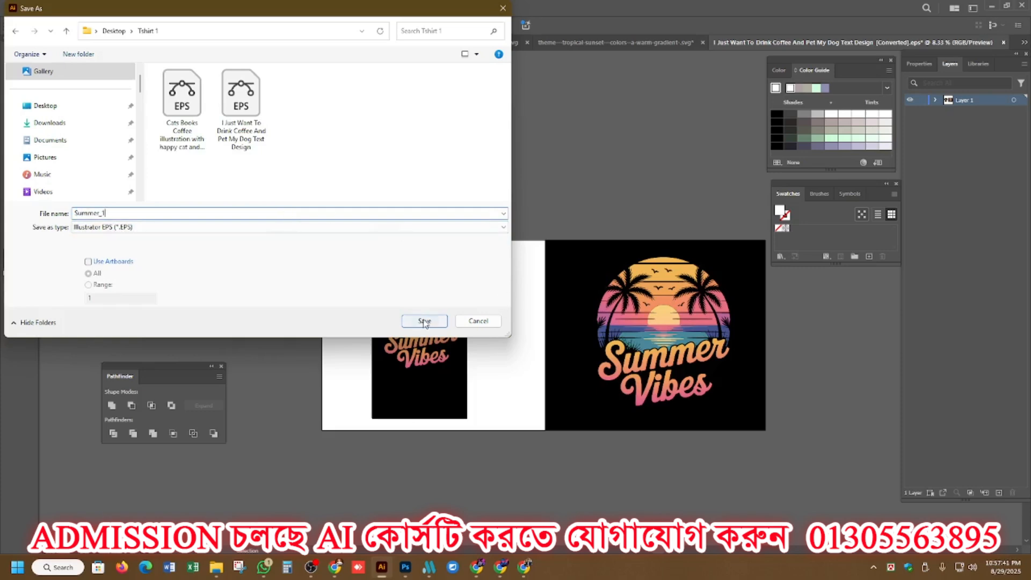
{"action": "left_click", "coordinate": [424, 321]}
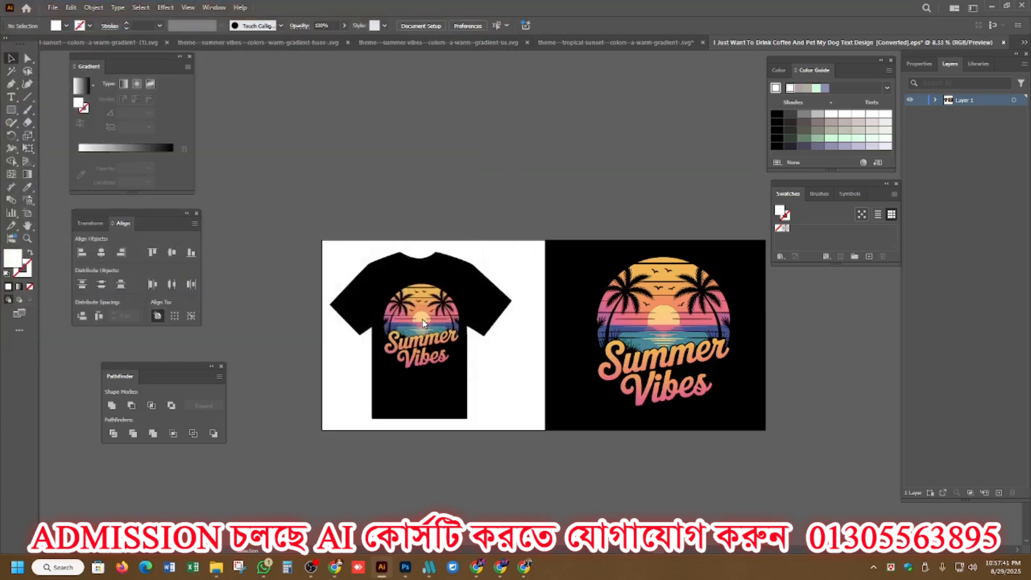
{"action": "left_click", "coordinate": [522, 130]}
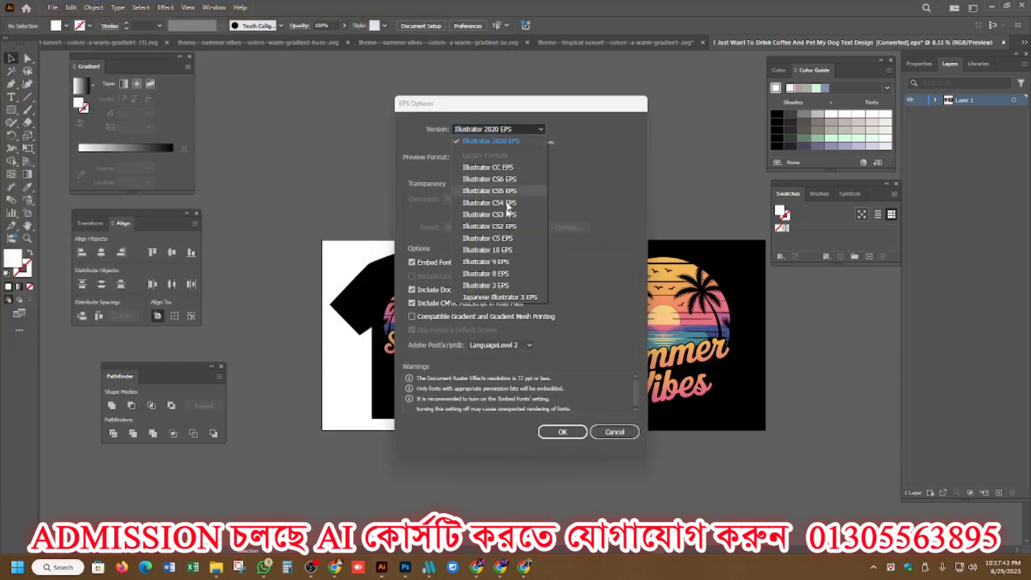
{"action": "left_click", "coordinate": [507, 250]}
{"action": "left_click", "coordinate": [562, 421]}
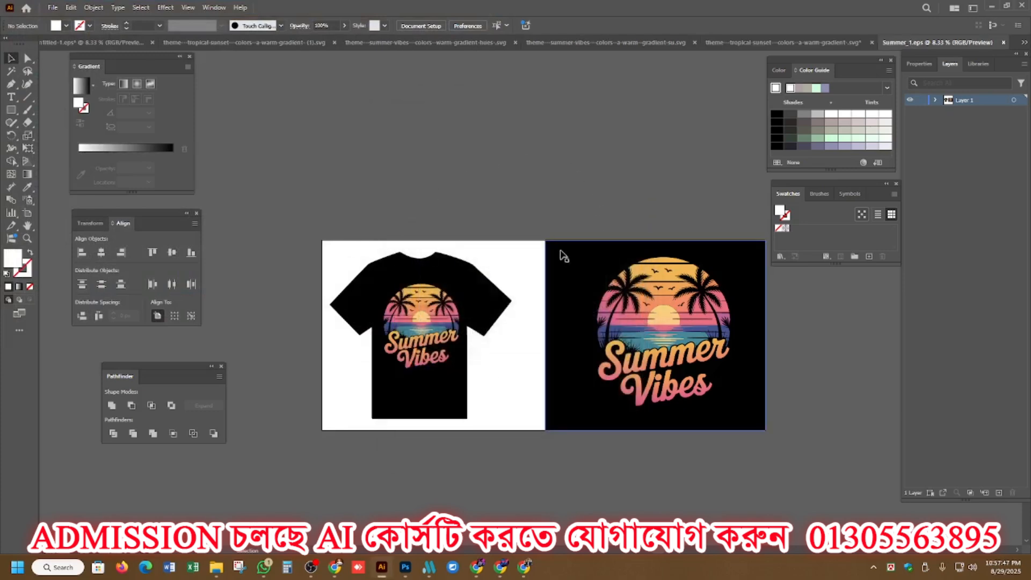
Export the T-shirt mockup with Save for Web as a maximum-quality JPEG.
{"action": "left_click", "coordinate": [53, 8]}
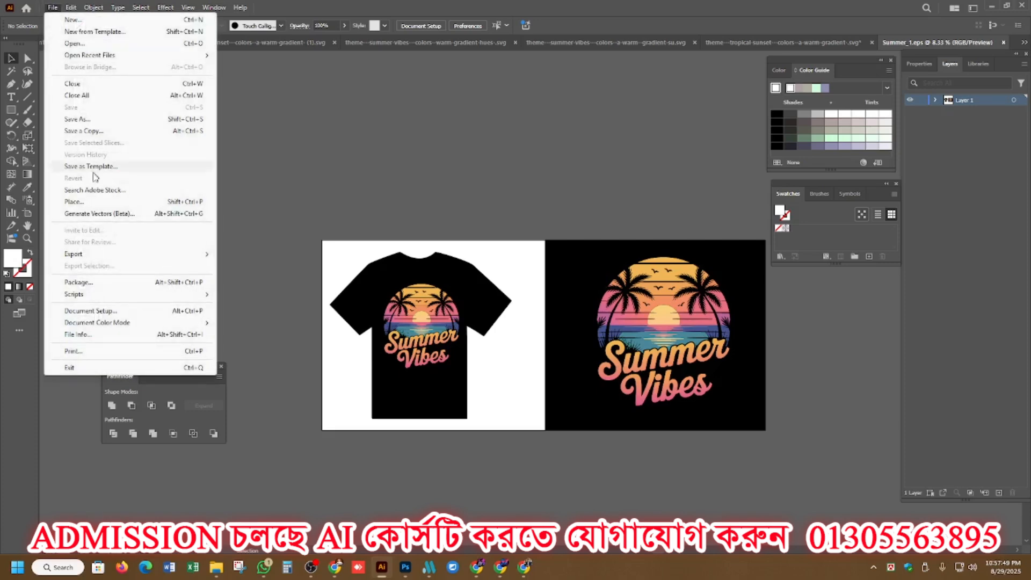
{"action": "mouse_move", "coordinate": [89, 256]}
{"action": "left_click", "coordinate": [239, 277]}
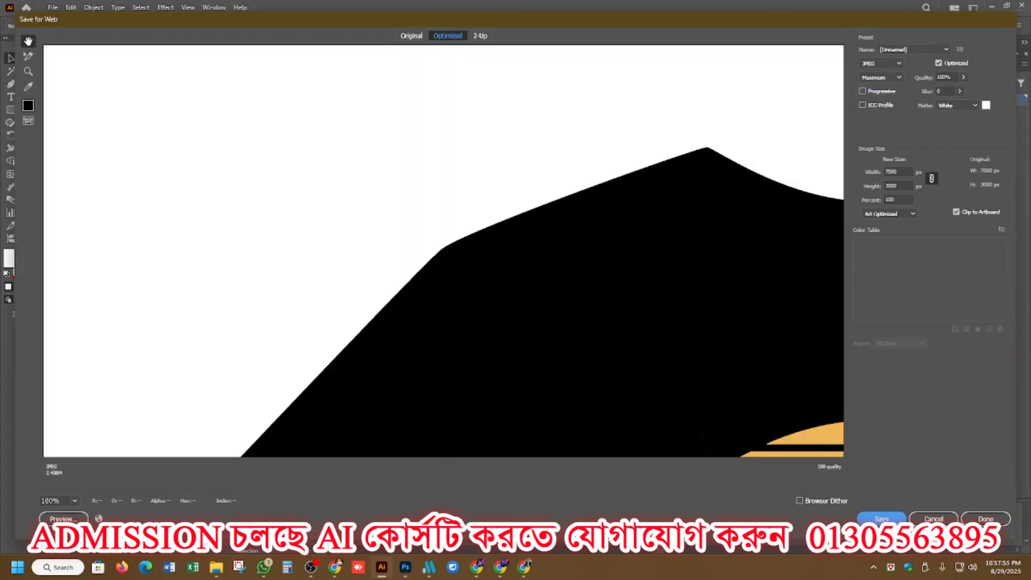
{"action": "left_click", "coordinate": [882, 519]}
{"action": "left_click", "coordinate": [440, 293]}
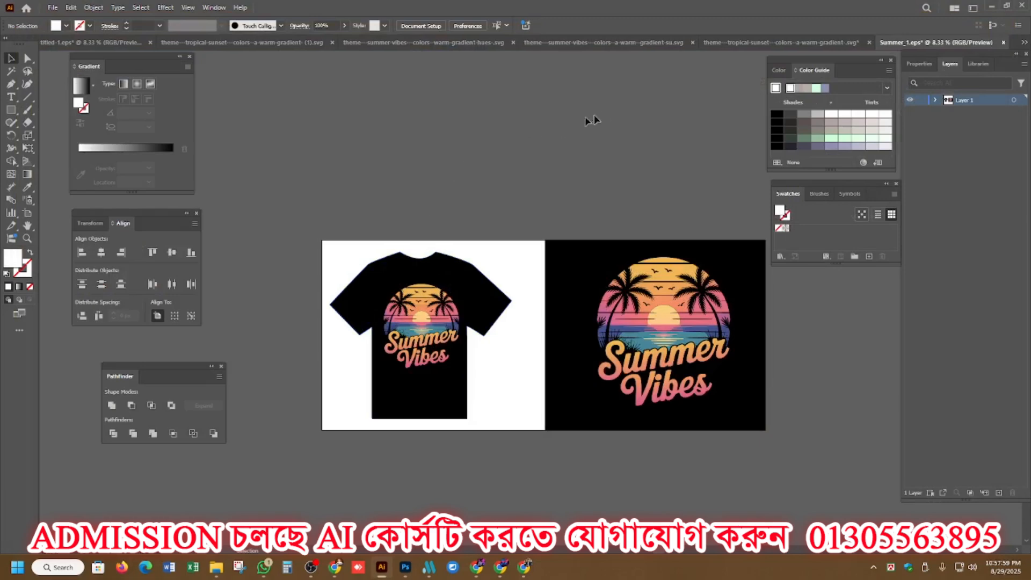
Close the tropical sunset SVG document without saving its changes.
{"action": "left_click", "coordinate": [752, 40]}
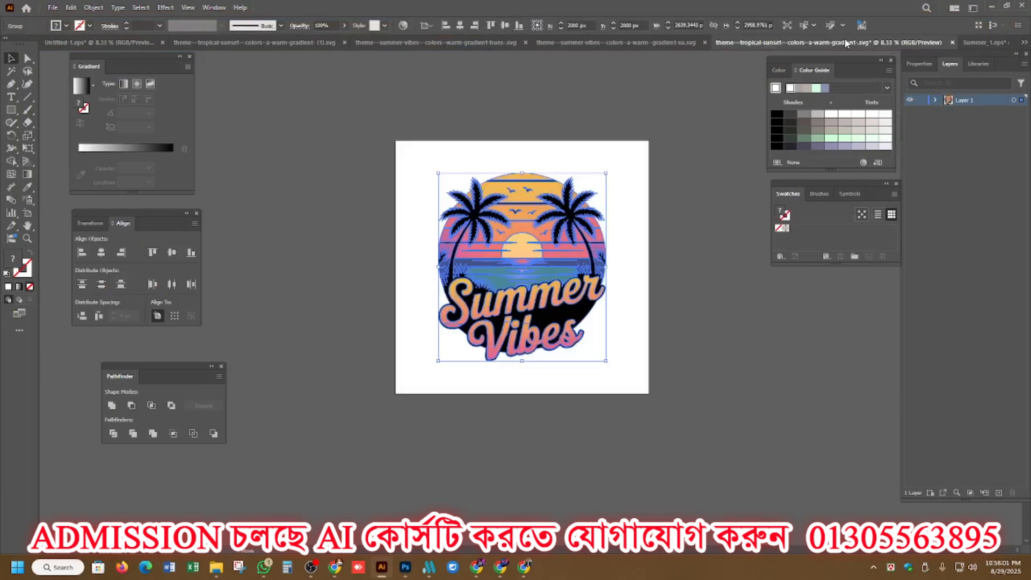
{"action": "left_click", "coordinate": [952, 42]}
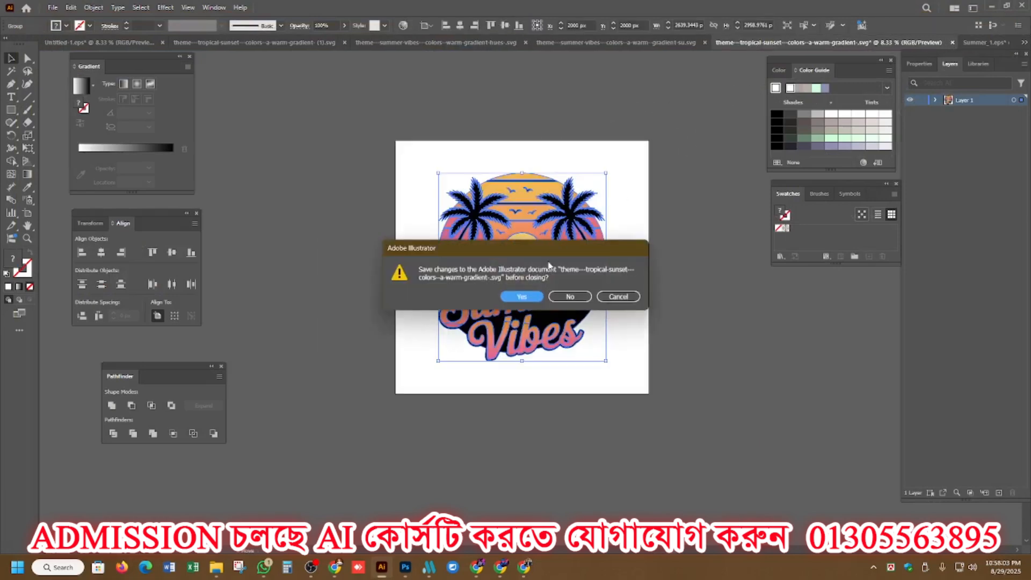
{"action": "left_click", "coordinate": [570, 297]}
Bring up the Summer Vibes warm-gradient-hues SVG document and move its artwork off the artboard.
{"action": "left_click", "coordinate": [673, 44]}
{"action": "scroll", "coordinate": [529, 276], "scroll_direction": "down", "scroll_amount": 5}
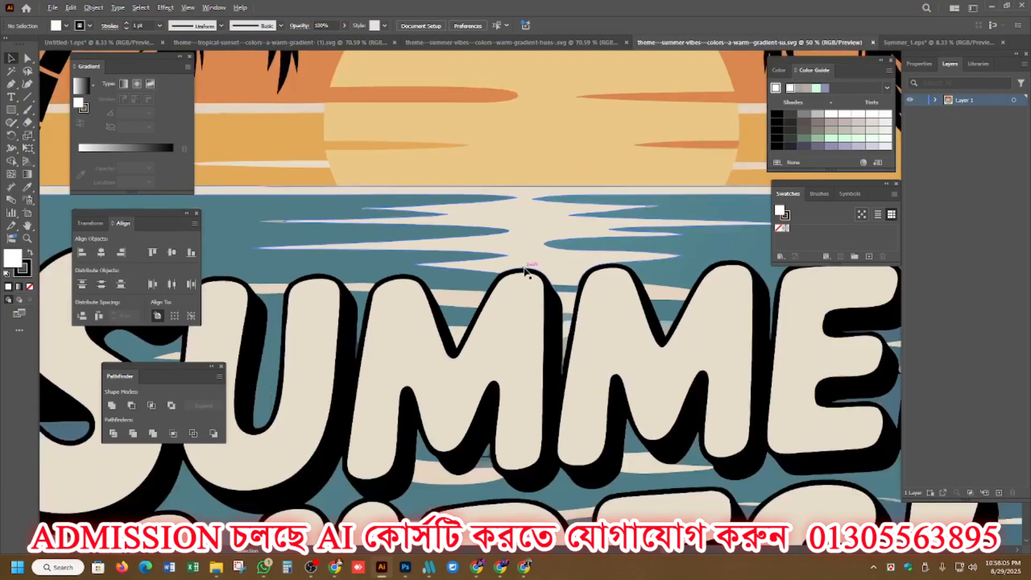
{"action": "scroll", "coordinate": [457, 293], "scroll_direction": "down", "scroll_amount": 2}
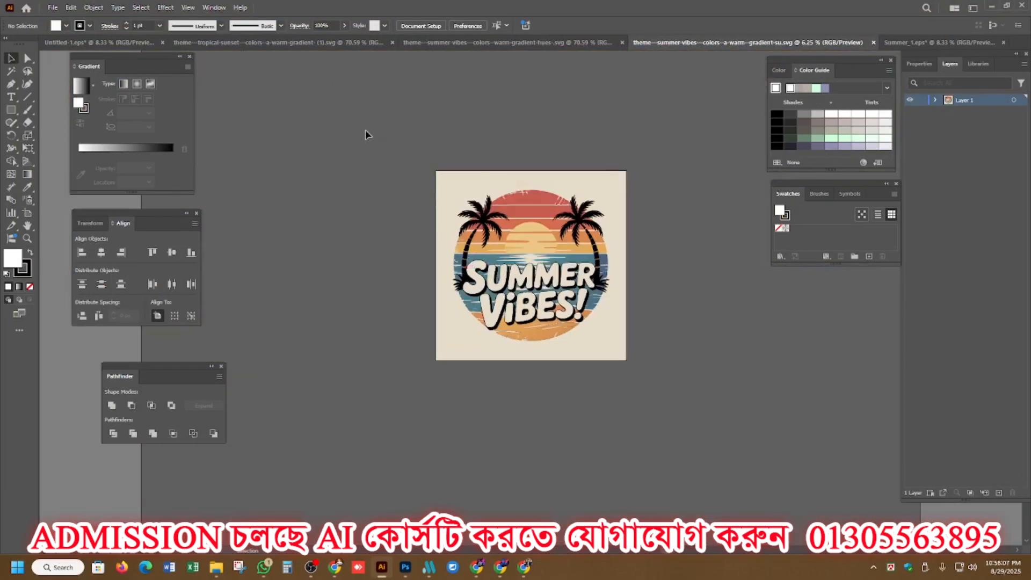
{"action": "left_click", "coordinate": [510, 42]}
{"action": "scroll", "coordinate": [354, 173], "scroll_direction": "down", "scroll_amount": 8}
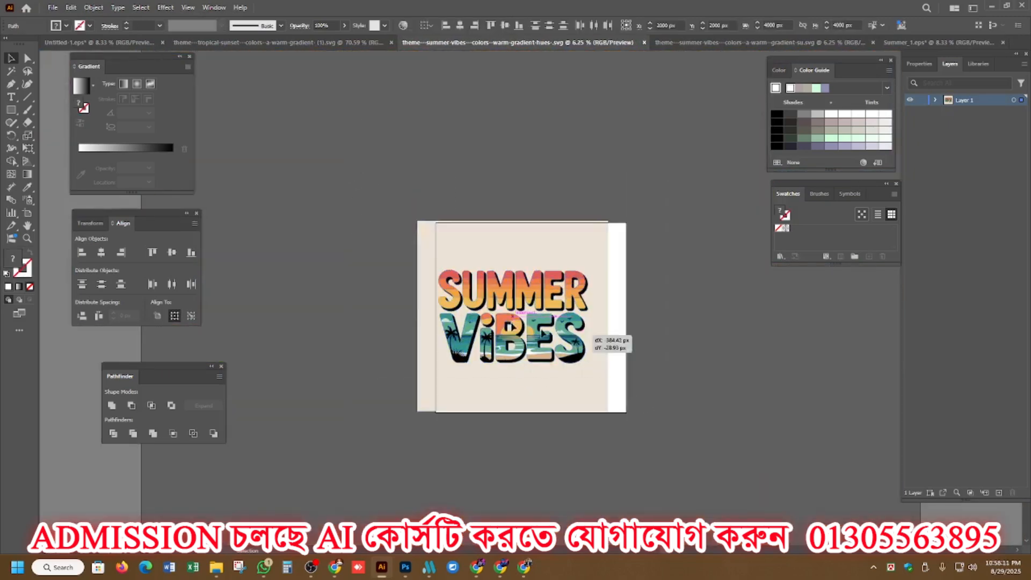
{"action": "left_click_drag", "start_coordinate": [592, 341], "coordinate": [364, 246]}
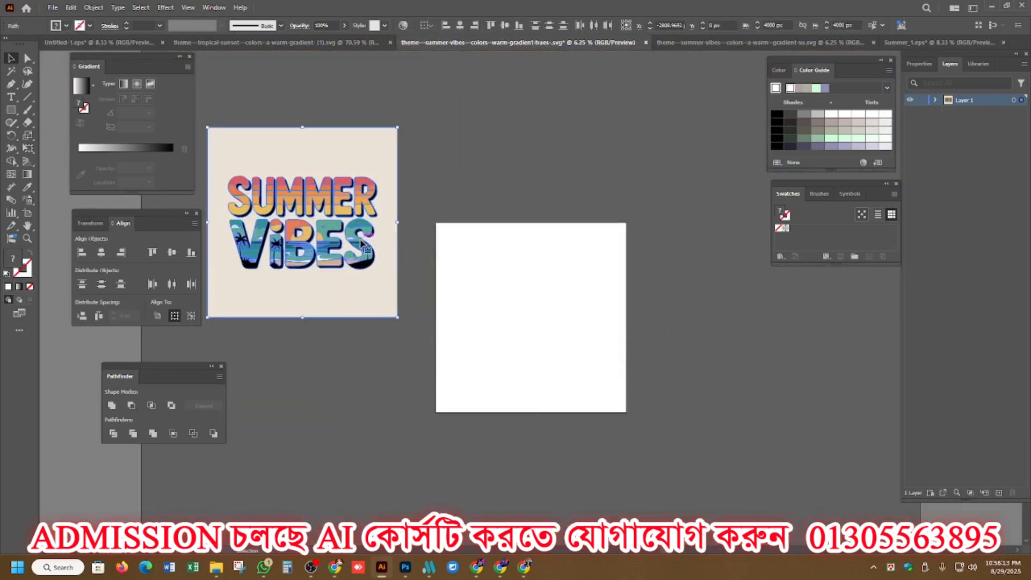
Trim the Summer Vibes artwork with Pathfinder, ungroup it and delete the beige background.
{"action": "left_click", "coordinate": [133, 434]}
{"action": "right_click", "coordinate": [290, 174]}
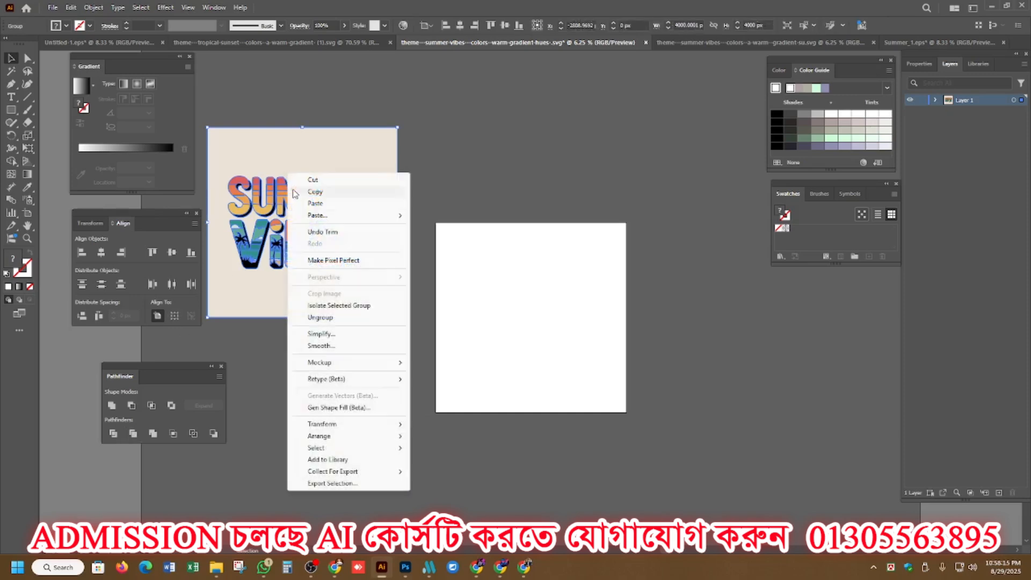
{"action": "left_click", "coordinate": [316, 318]}
{"action": "left_click_drag", "start_coordinate": [306, 308], "coordinate": [628, 457]}
{"action": "key", "text": "Delete"}
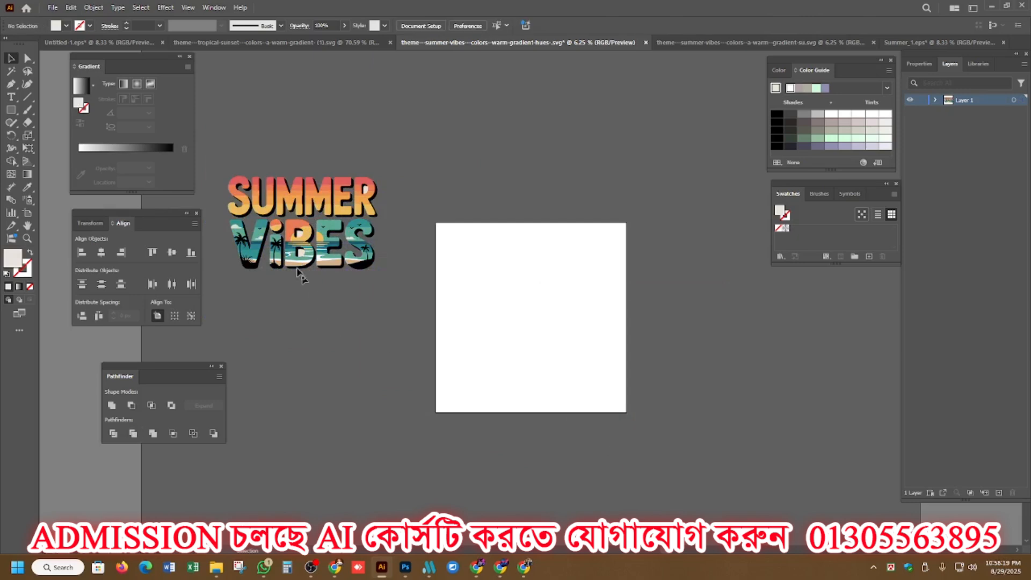
Delete the beige shapes left inside the letter R of SUMMER and both openings of the B in VIBES.
{"action": "scroll", "coordinate": [371, 185], "scroll_direction": "up", "scroll_amount": 5}
{"action": "scroll", "coordinate": [346, 209], "scroll_direction": "up", "scroll_amount": 1}
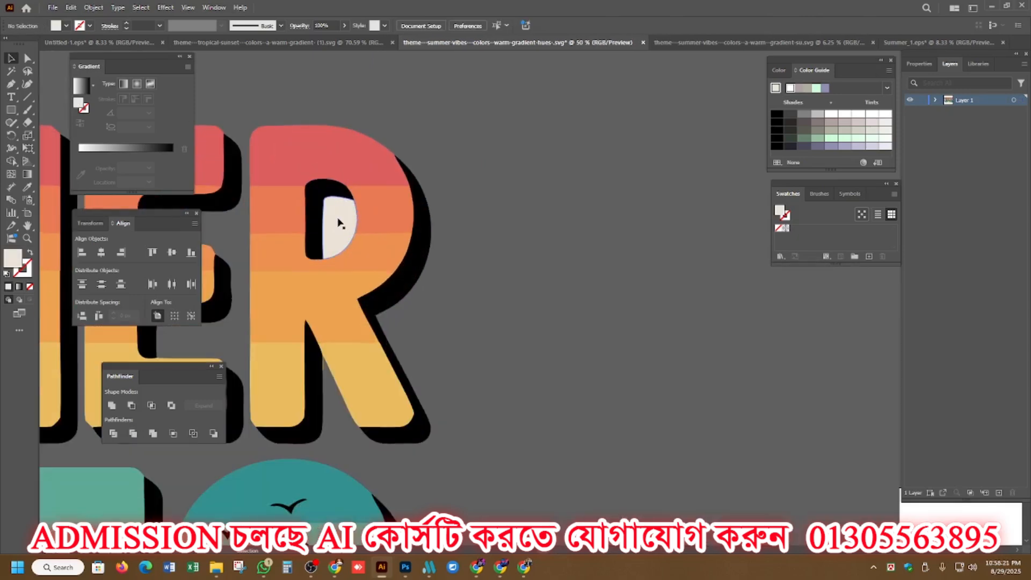
{"action": "scroll", "coordinate": [593, 283], "scroll_direction": "down", "scroll_amount": 3}
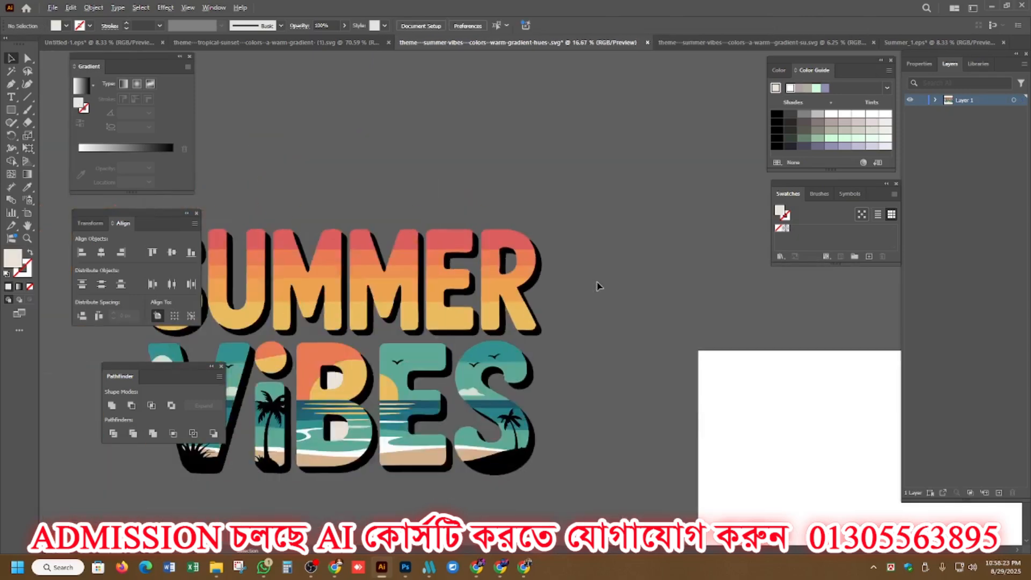
{"action": "scroll", "coordinate": [349, 355], "scroll_direction": "up", "scroll_amount": 4}
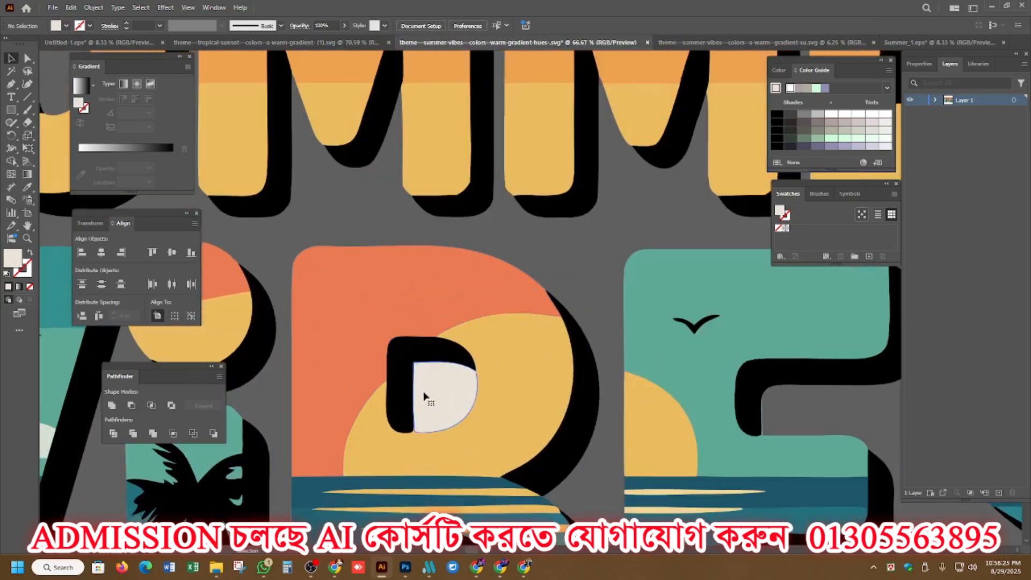
{"action": "left_click", "coordinate": [424, 395]}
{"action": "key", "text": "Delete"}
{"action": "scroll", "coordinate": [524, 384], "scroll_direction": "down", "scroll_amount": 3}
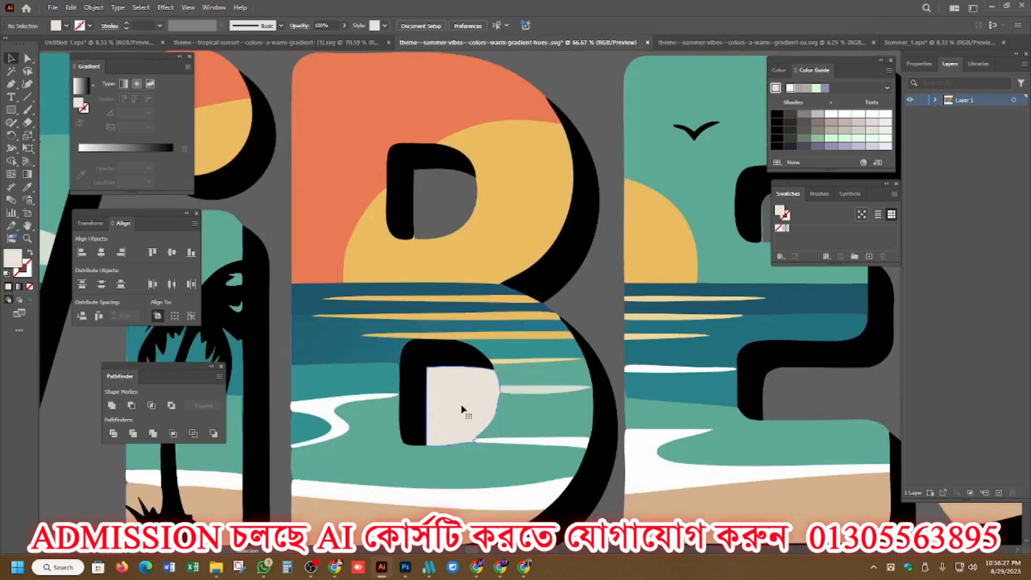
{"action": "left_click", "coordinate": [451, 417]}
{"action": "key", "text": "Delete"}
{"action": "scroll", "coordinate": [468, 388], "scroll_direction": "down", "scroll_amount": 4}
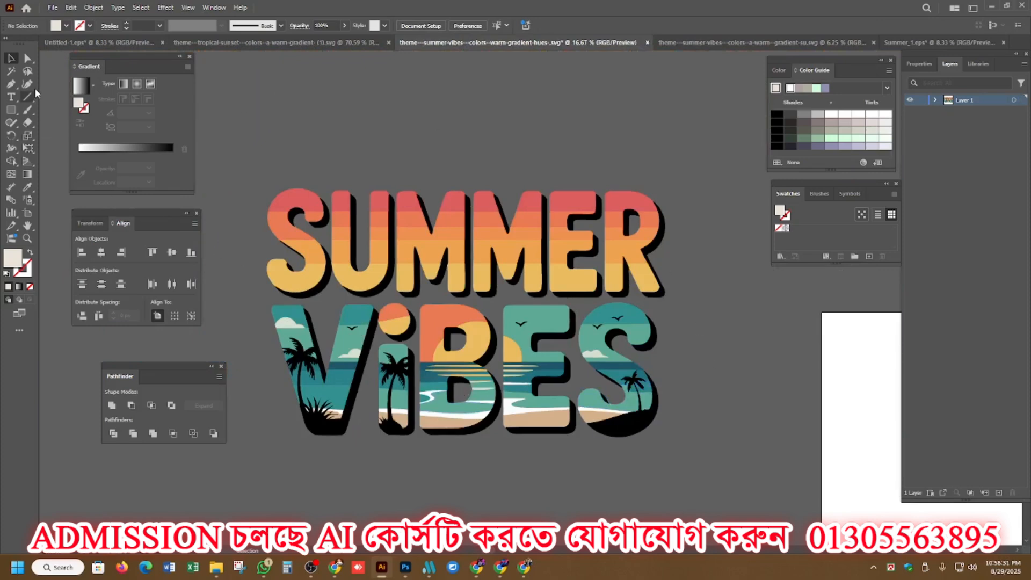
Using a short unpainted line drawn above the lettering as the Magic Wand sample, select and delete all objects without fill or stroke.
{"action": "left_click_drag", "start_coordinate": [361, 114], "coordinate": [386, 154]}
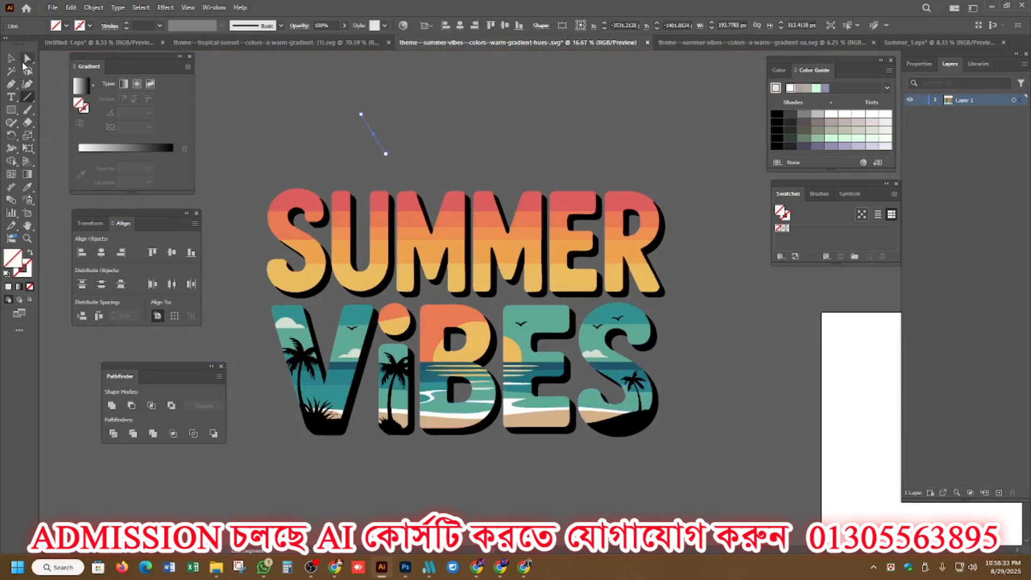
{"action": "left_click", "coordinate": [11, 71]}
{"action": "left_click", "coordinate": [364, 116]}
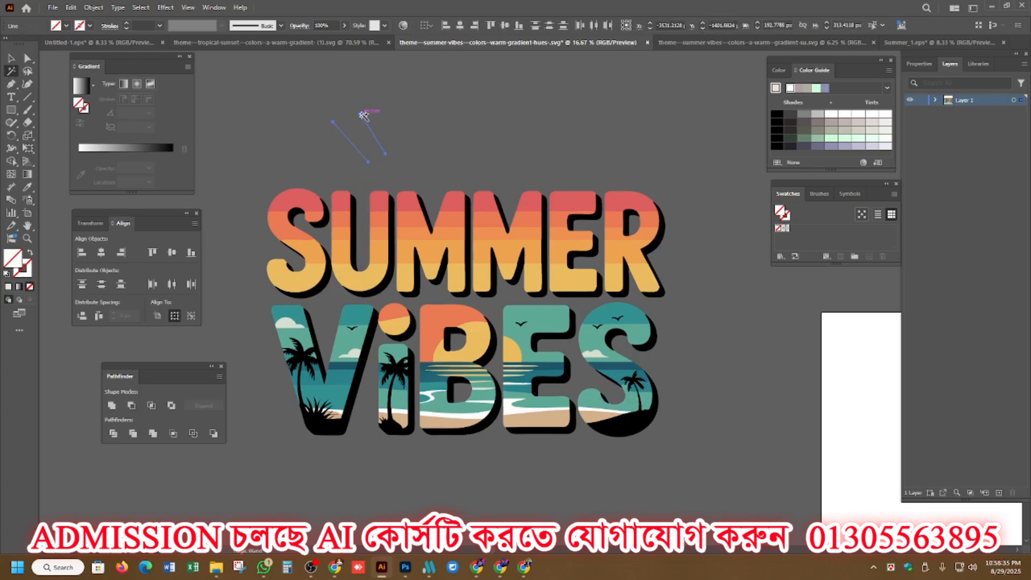
{"action": "key", "text": "Delete"}
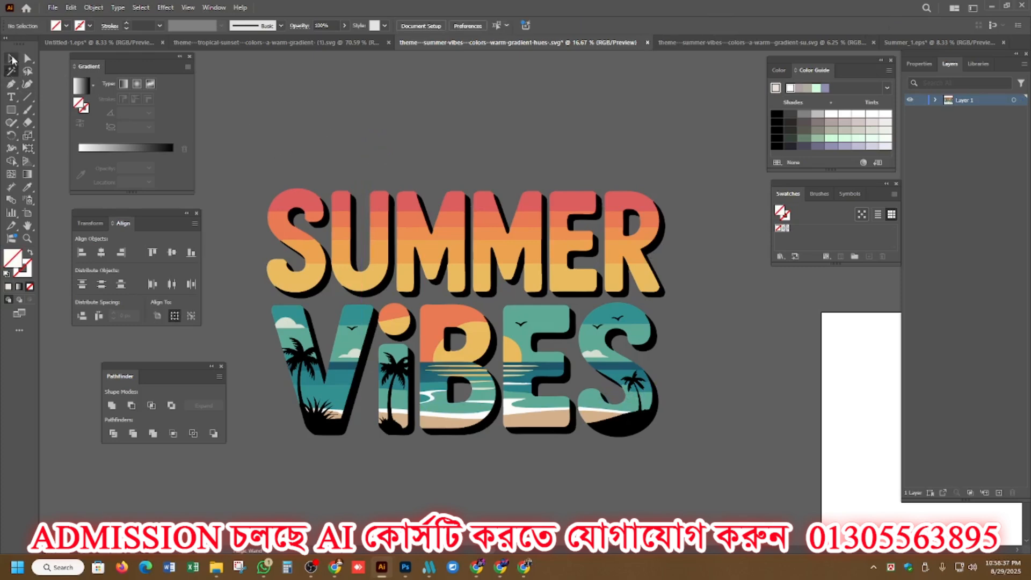
Select the whole cleaned Summer Vibes lettering and bring it as one group into the Summer_1.eps mockup.
{"action": "left_click", "coordinate": [391, 219]}
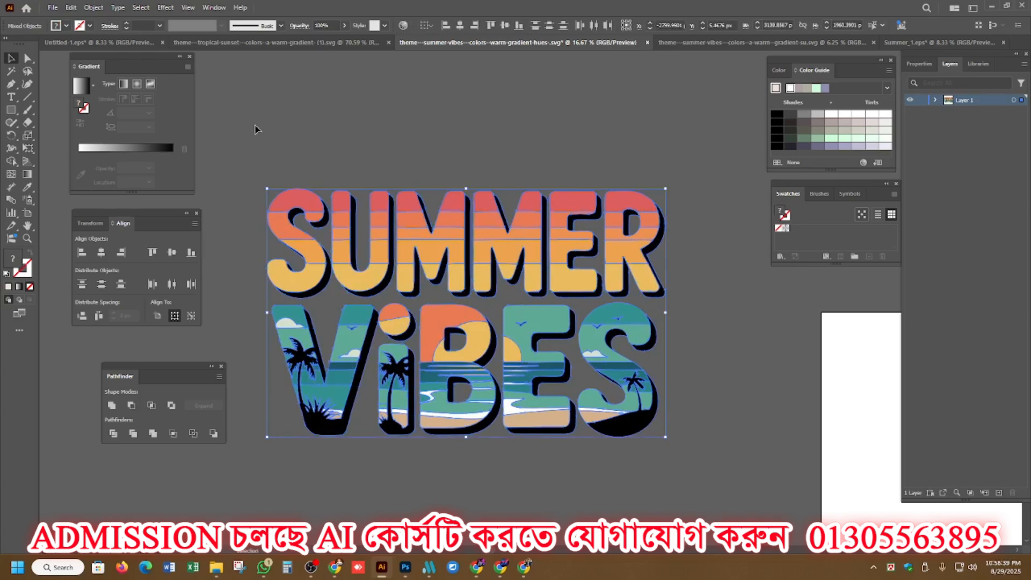
{"action": "left_click_drag", "start_coordinate": [391, 220], "coordinate": [907, 43]}
{"action": "left_click_drag", "start_coordinate": [616, 181], "coordinate": [616, 181]}
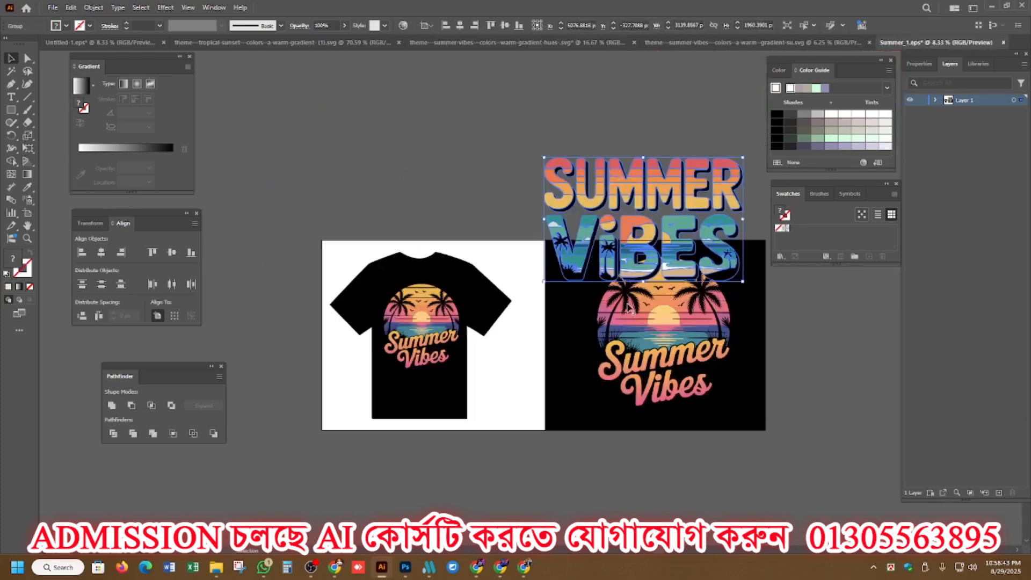
Delete the old palm sunset artwork from the black square and from the T-shirt.
{"action": "left_click", "coordinate": [630, 318]}
{"action": "key", "text": "Delete"}
{"action": "left_click", "coordinate": [422, 323]}
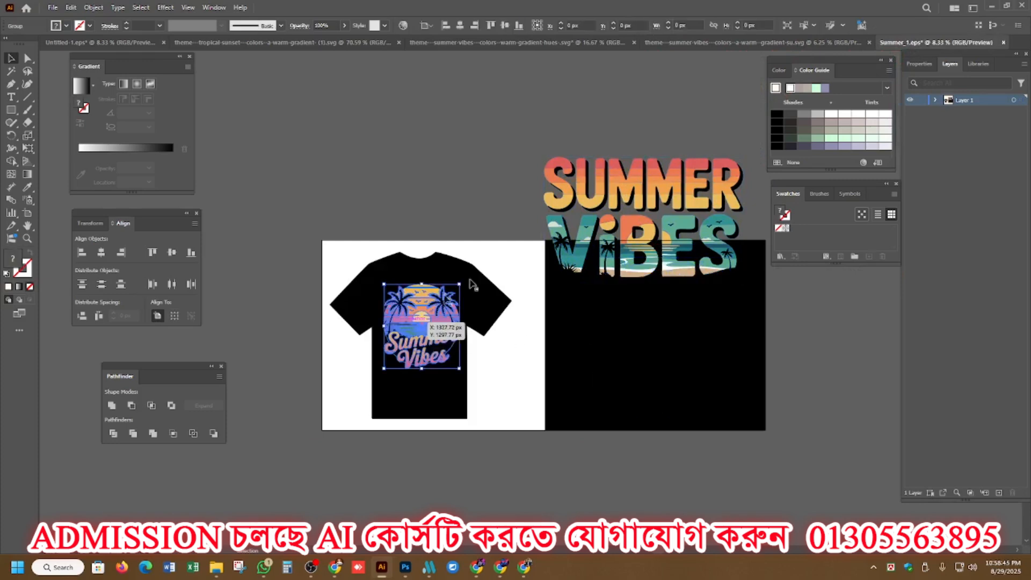
{"action": "key", "text": "Delete"}
Place the new lettering on the black square and a scaled-down copy across the T-shirt's chest.
{"action": "left_click_drag", "start_coordinate": [626, 188], "coordinate": [419, 288]}
{"action": "left_click_drag", "start_coordinate": [532, 266], "coordinate": [442, 310], "text": "alt+shift"}
{"action": "left_click", "coordinate": [487, 177]}
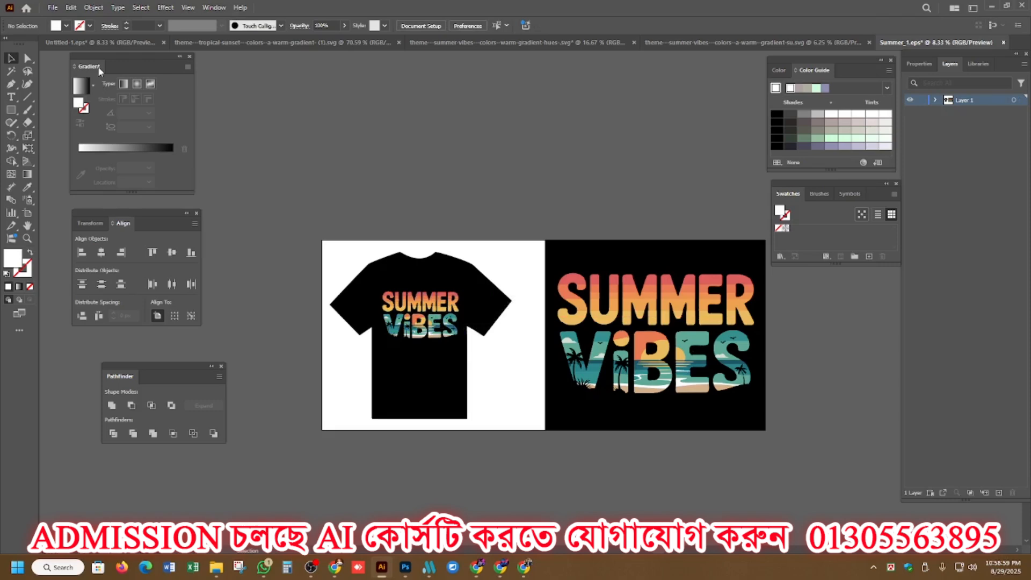
Save the mockup in the Tshirt 1 folder as Summer_2 in Illustrator EPS format, using the Illustrator 10 EPS version.
{"action": "left_click", "coordinate": [52, 7]}
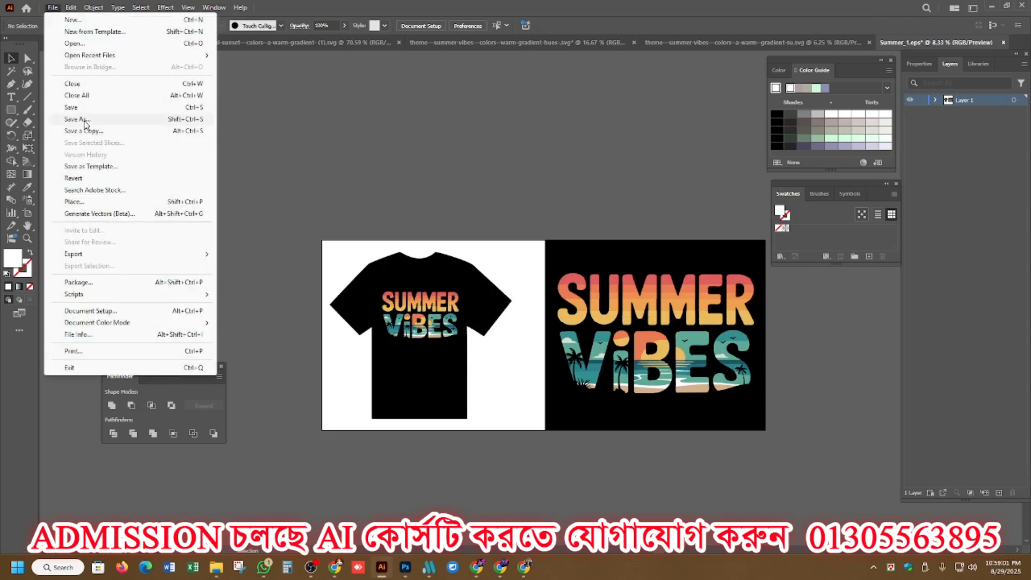
{"action": "left_click", "coordinate": [85, 119]}
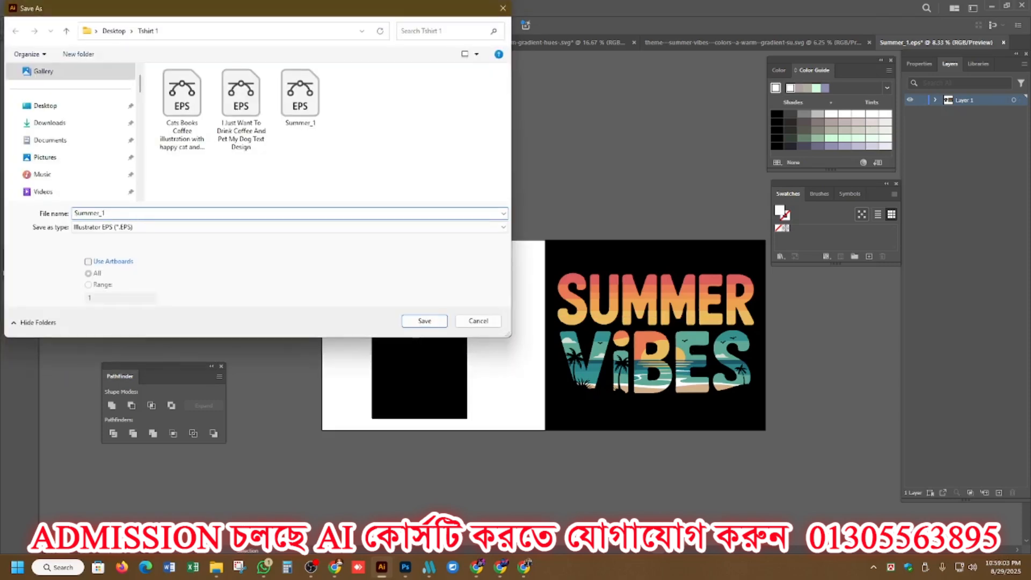
{"action": "key", "text": "BackSpace"}
{"action": "type", "text": "2"}
{"action": "key", "text": "Return"}
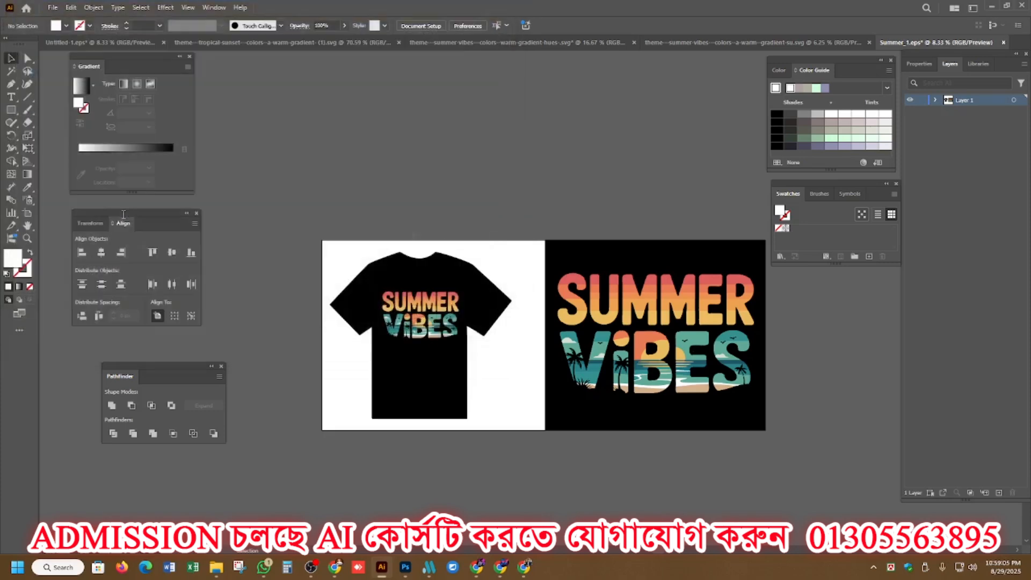
{"action": "left_click", "coordinate": [467, 130]}
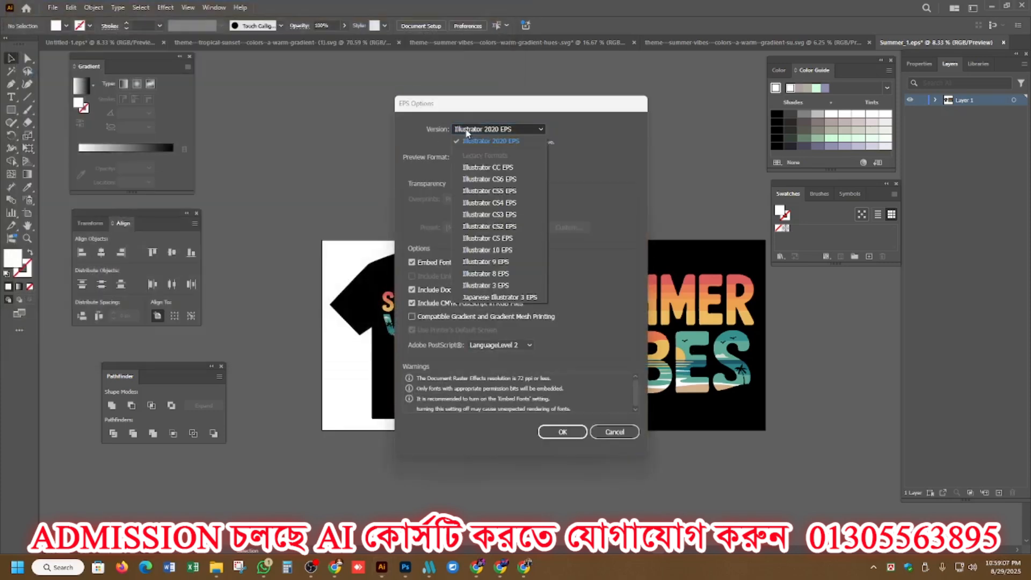
{"action": "left_click", "coordinate": [507, 249]}
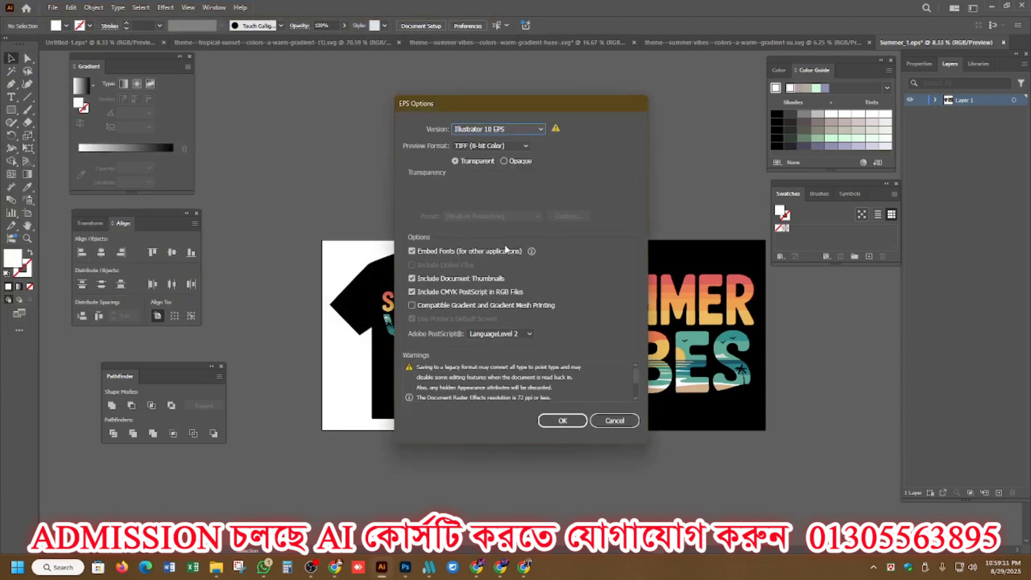
{"action": "left_click", "coordinate": [563, 421]}
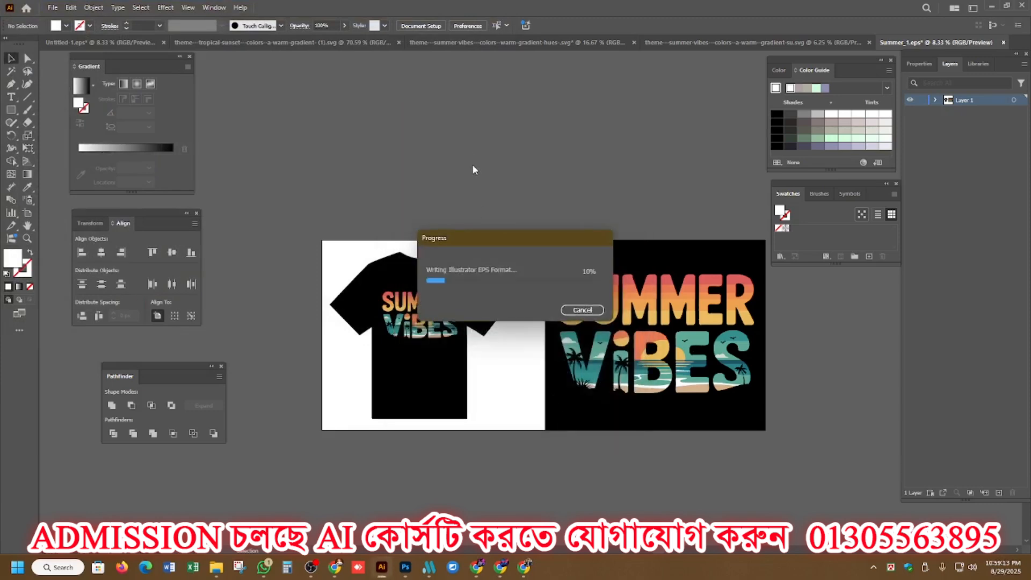
Export the Summer_2 mockup with Save for Web as a maximum-quality JPEG at 7000 x 3000 px.
{"action": "left_click", "coordinate": [52, 7]}
{"action": "mouse_move", "coordinate": [147, 258]}
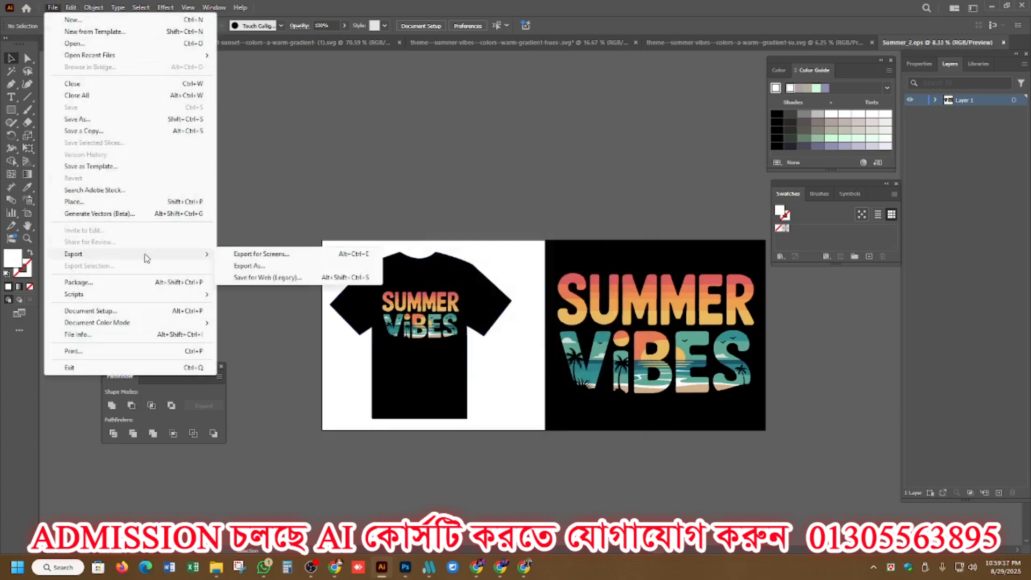
{"action": "left_click", "coordinate": [257, 278]}
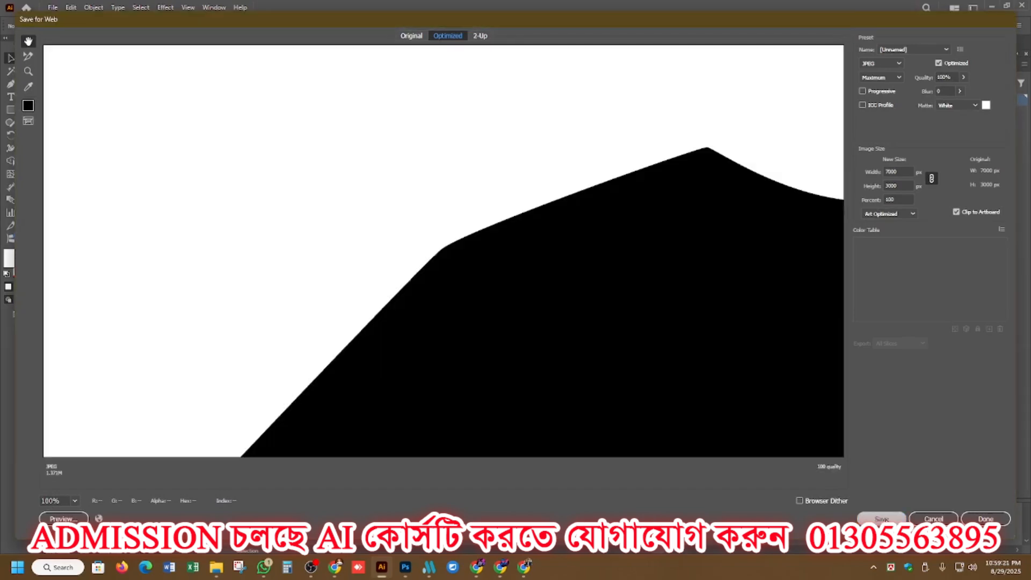
{"action": "left_click", "coordinate": [882, 519]}
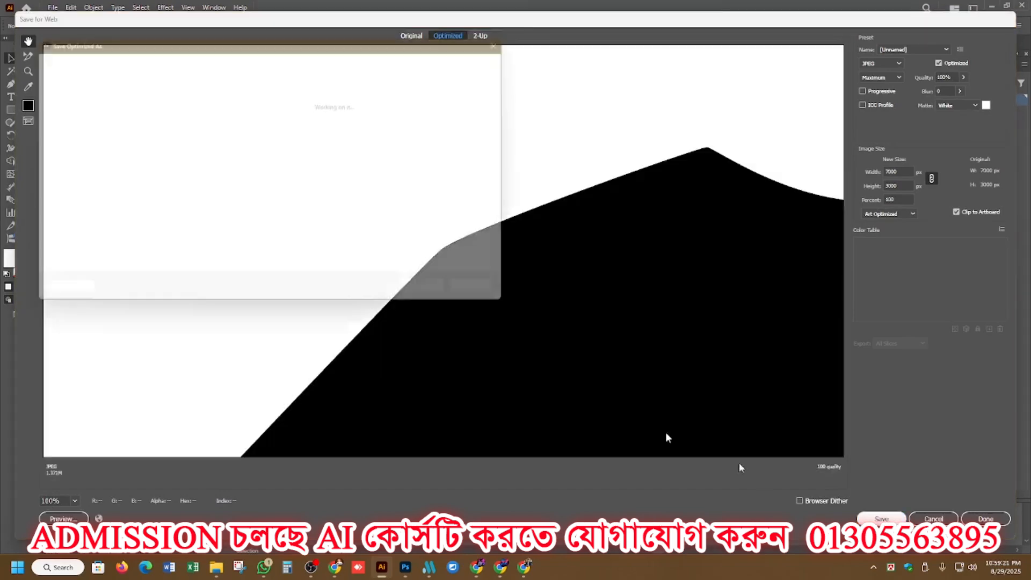
{"action": "left_click", "coordinate": [440, 298]}
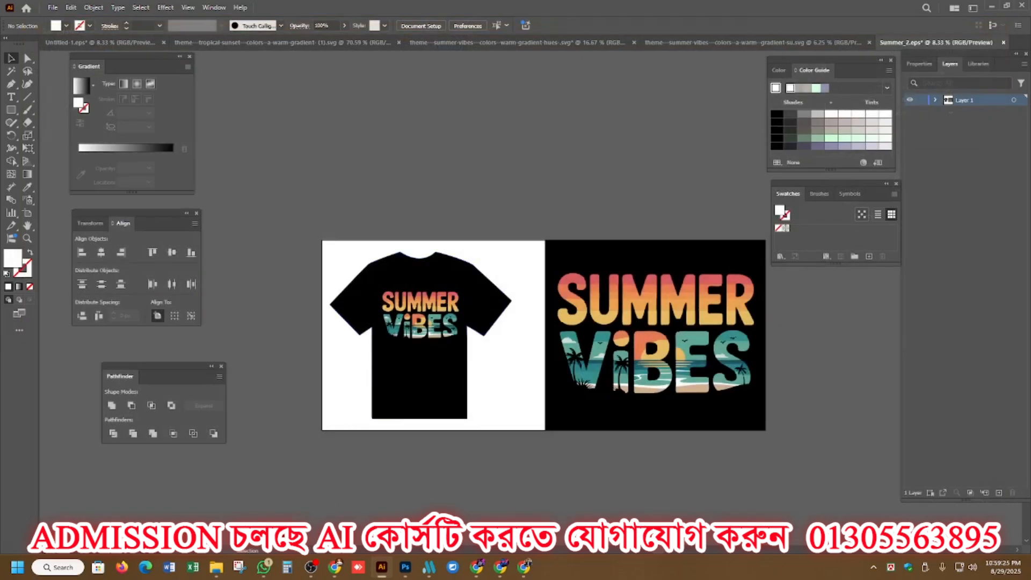
Switch to Meta Master, load Summer_1.eps and Summer_2.eps from the Desktop's Tshirt 1 folder and generate their metadata.
{"action": "mouse_move", "coordinate": [266, 574]}
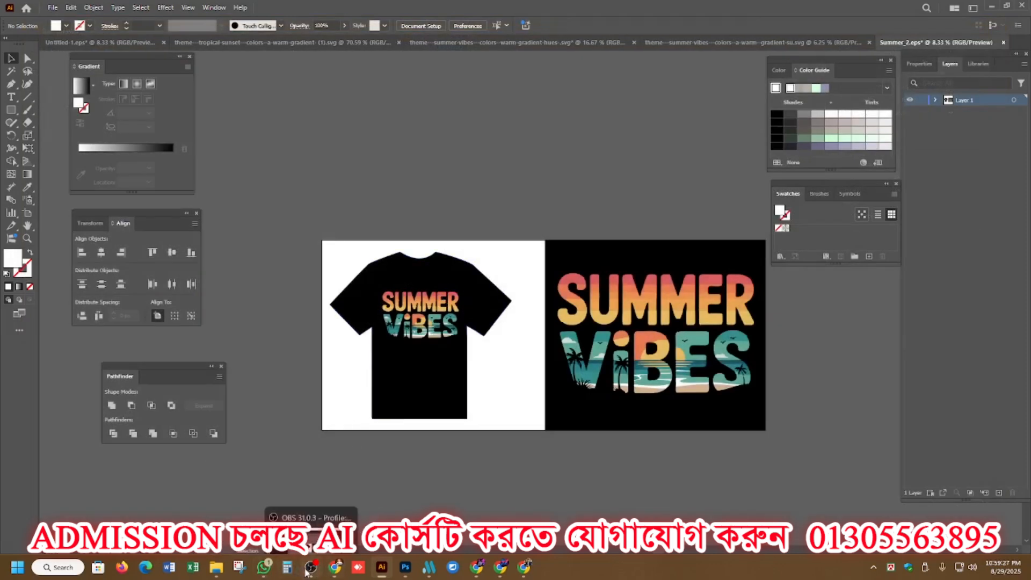
{"action": "left_click", "coordinate": [430, 568]}
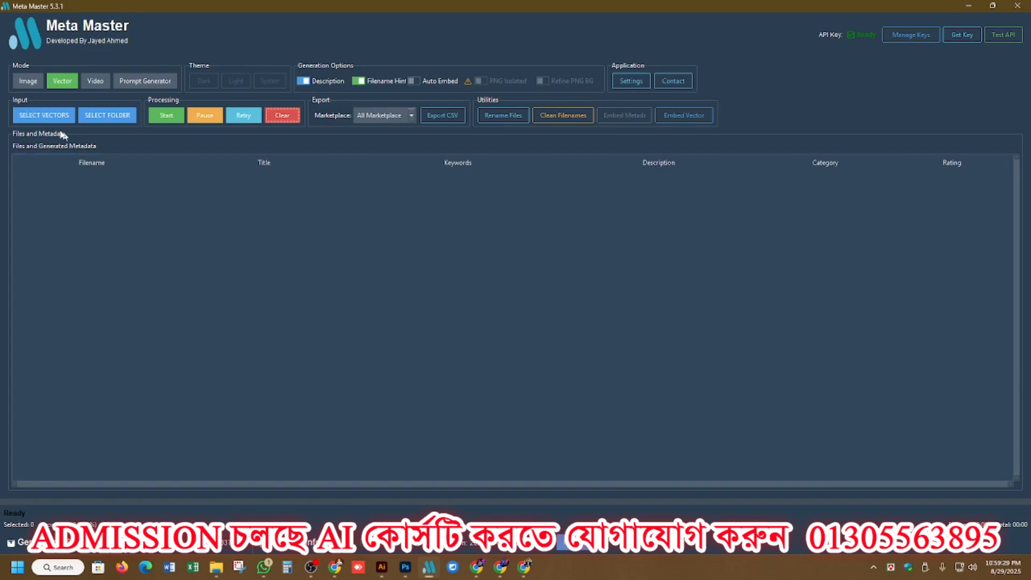
{"action": "left_click", "coordinate": [44, 116]}
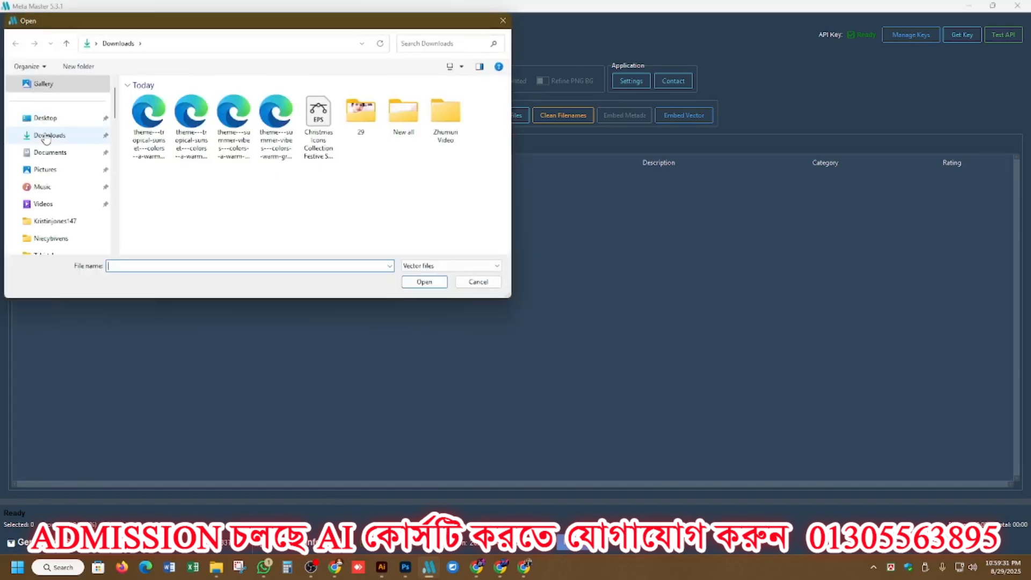
{"action": "left_click", "coordinate": [46, 123]}
{"action": "scroll", "coordinate": [298, 245], "scroll_direction": "down", "scroll_amount": 2}
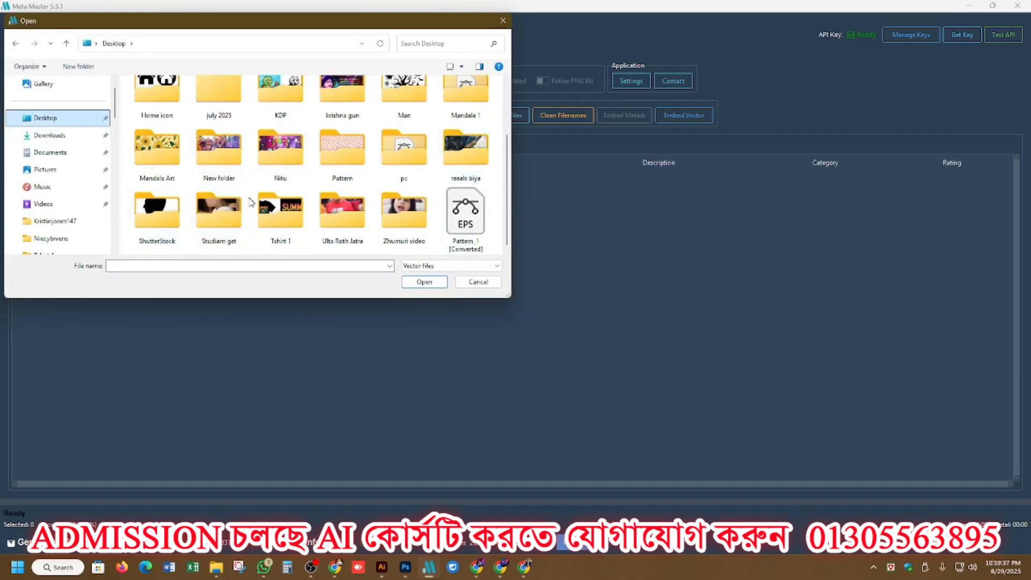
{"action": "left_click", "coordinate": [280, 220]}
{"action": "double_click", "coordinate": [279, 220]}
{"action": "left_click_drag", "start_coordinate": [398, 171], "coordinate": [255, 78]}
{"action": "left_click", "coordinate": [424, 282]}
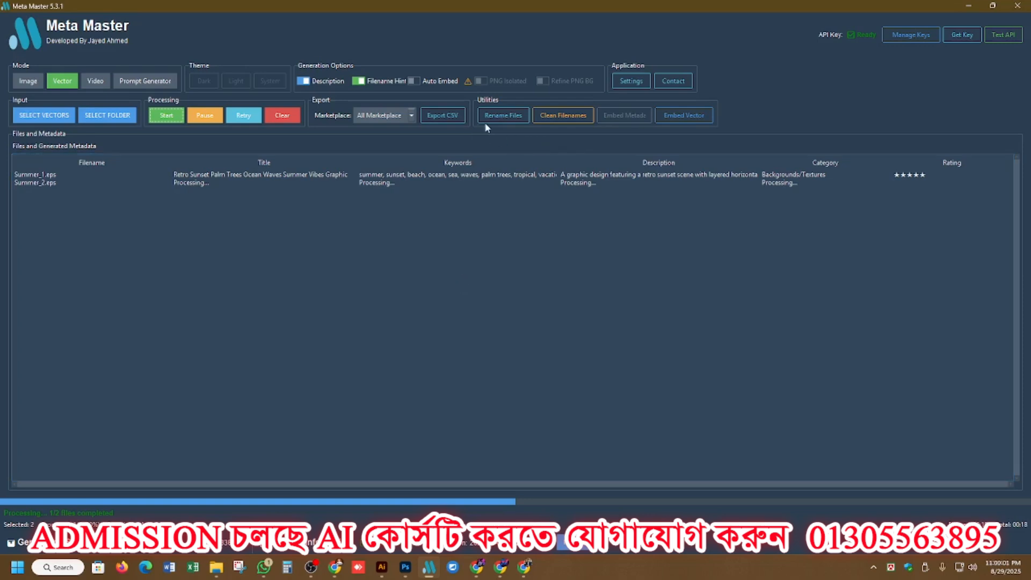
Rename the two EPS files in their folder after their generated titles.
{"action": "left_click", "coordinate": [500, 117]}
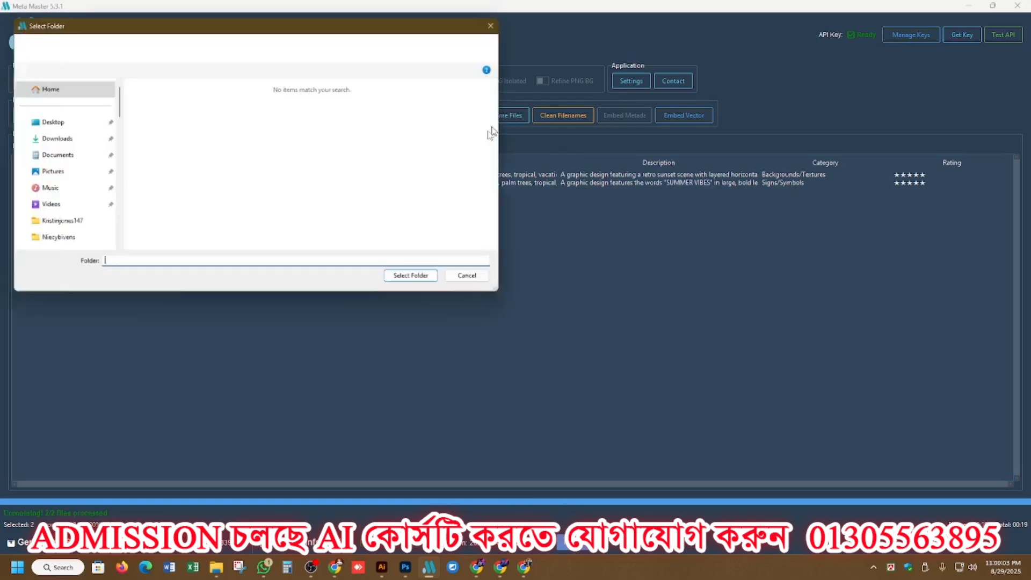
{"action": "left_click", "coordinate": [418, 282]}
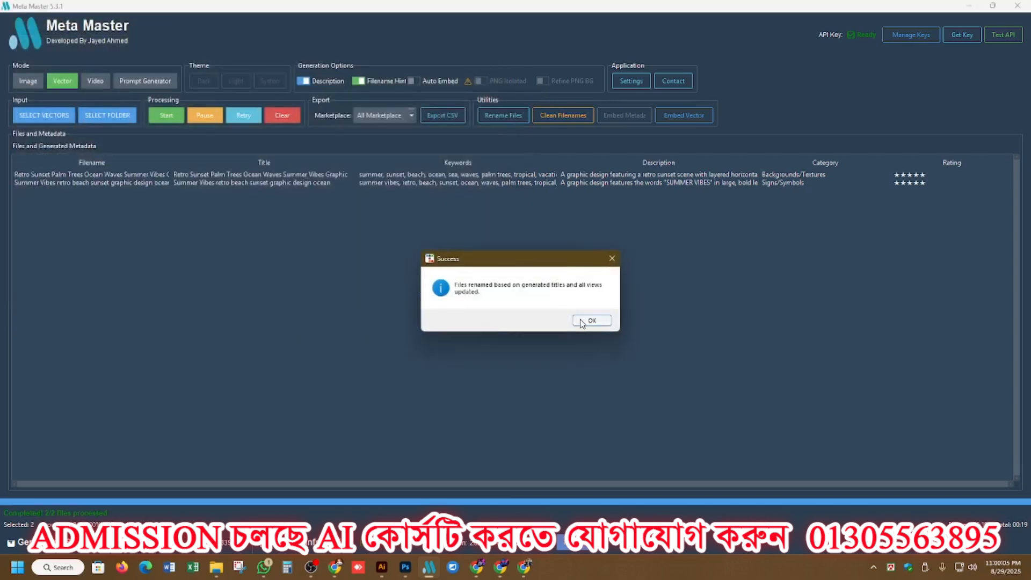
Finish the file renaming and embed the generated metadata into the two Summer Vibes EPS vectors.
{"action": "left_click", "coordinate": [580, 322]}
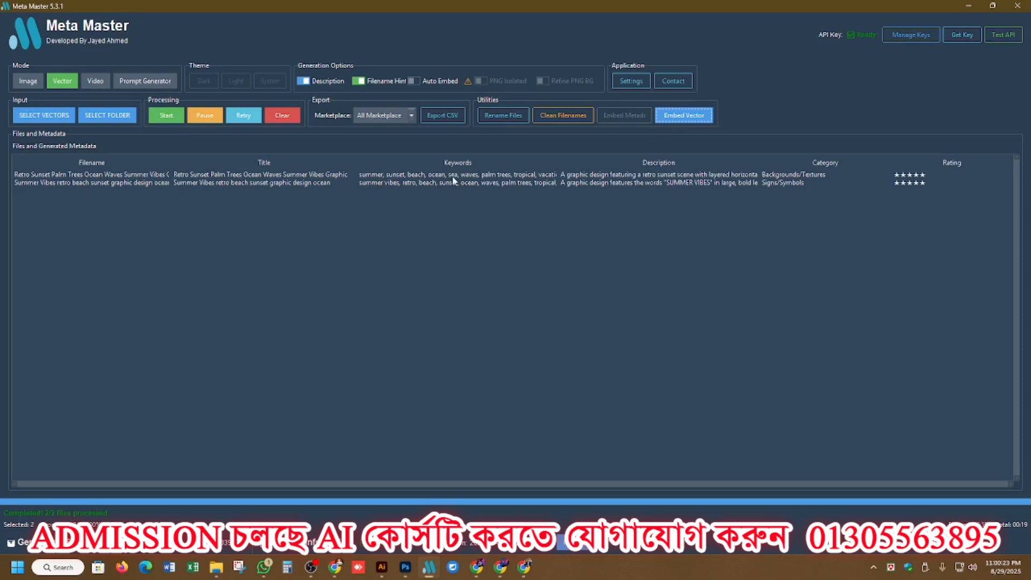
{"action": "left_click", "coordinate": [597, 319]}
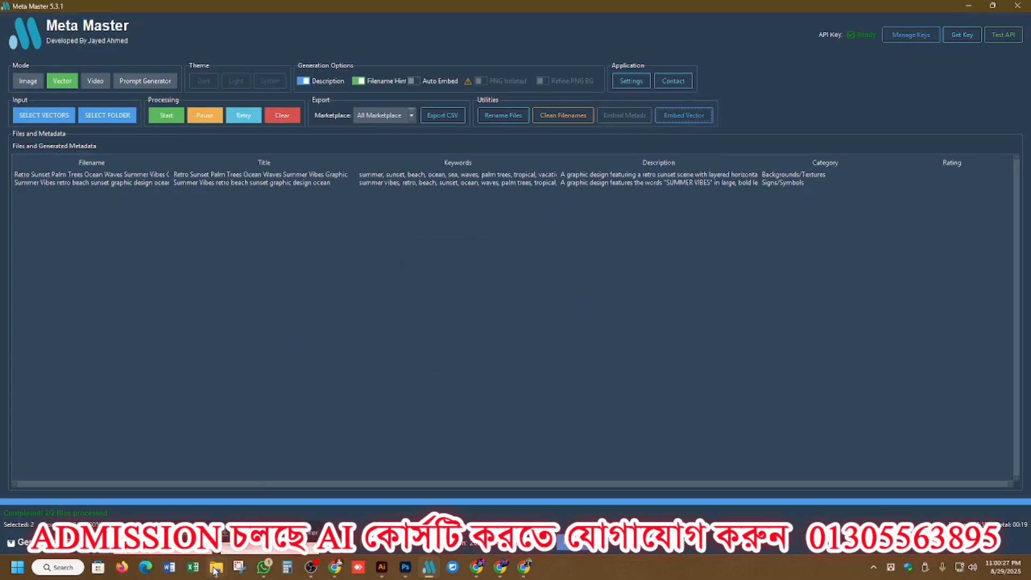
Switch to File Explorer and check the renamed Summer Vibes and Retro Sunset EPS files in the Tshirt 1 folder.
{"action": "mouse_move", "coordinate": [216, 566]}
{"action": "left_click", "coordinate": [184, 519]}
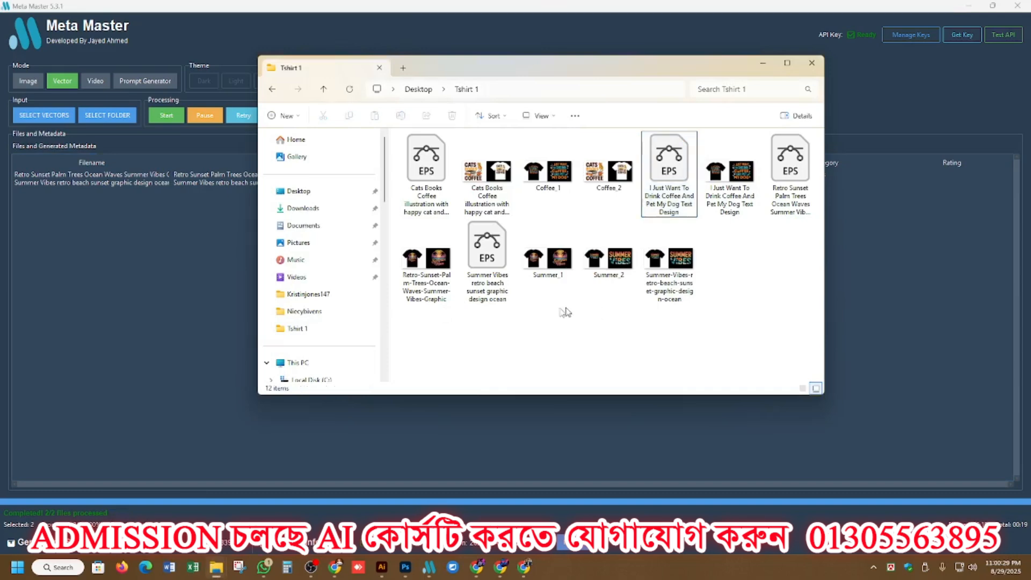
{"action": "left_click", "coordinate": [487, 264]}
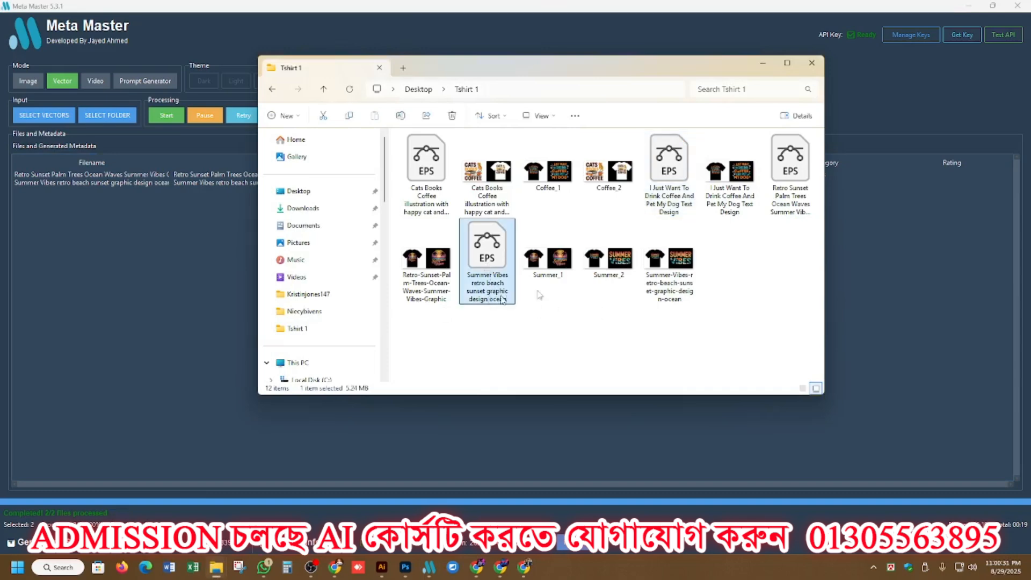
{"action": "left_click", "coordinate": [789, 213]}
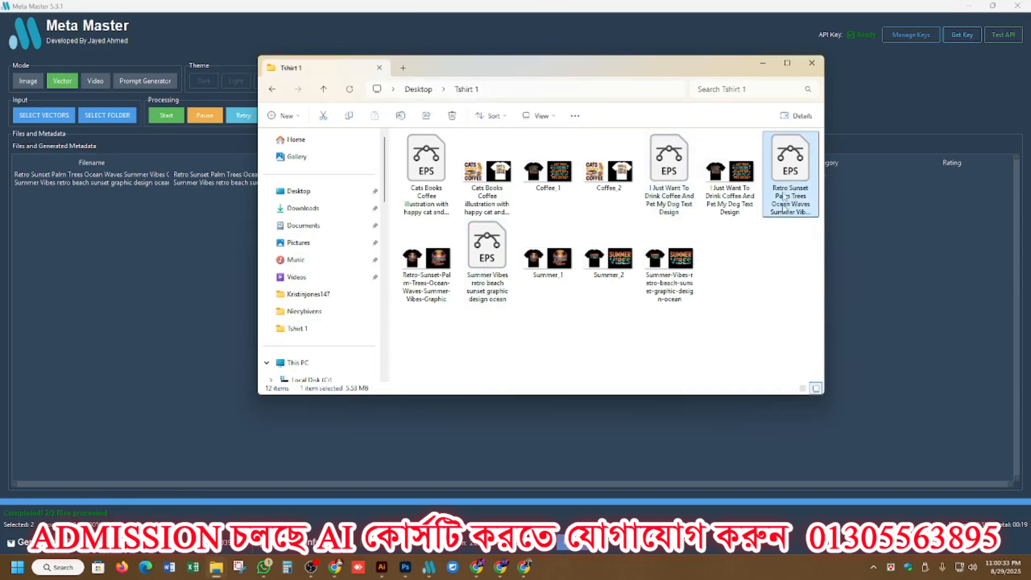
{"action": "left_click", "coordinate": [200, 339]}
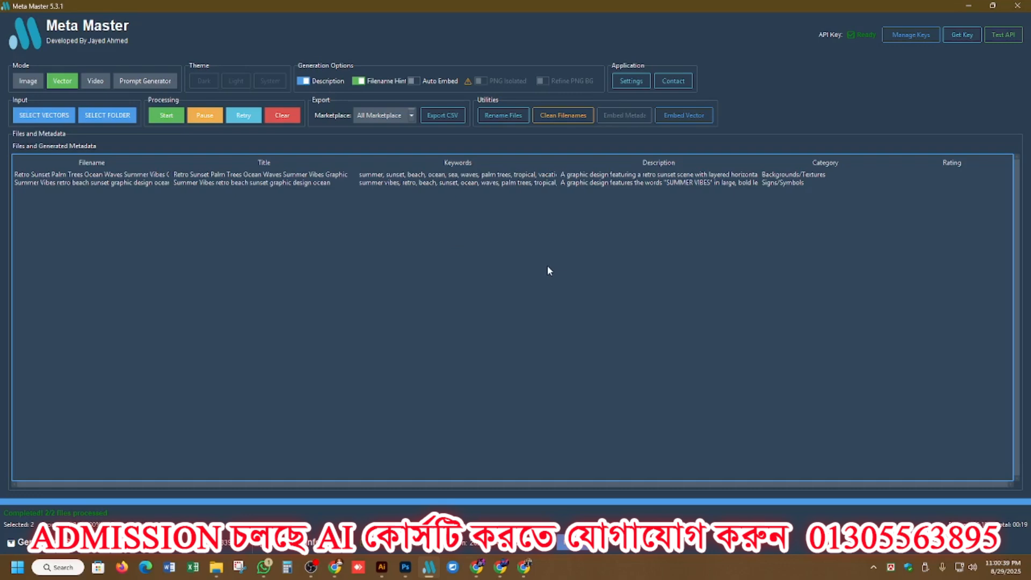
Switch to the Recraft project in Chrome and select the beige "SUMMER VIBES" lettering design.
{"action": "mouse_move", "coordinate": [476, 566]}
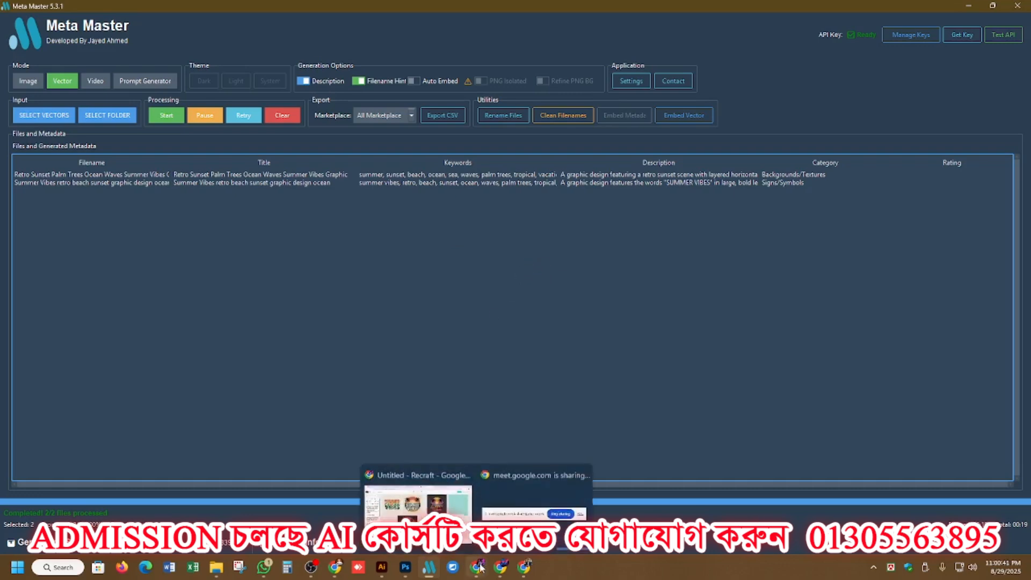
{"action": "left_click", "coordinate": [440, 484]}
{"action": "scroll", "coordinate": [446, 321], "scroll_direction": "up", "scroll_amount": 2}
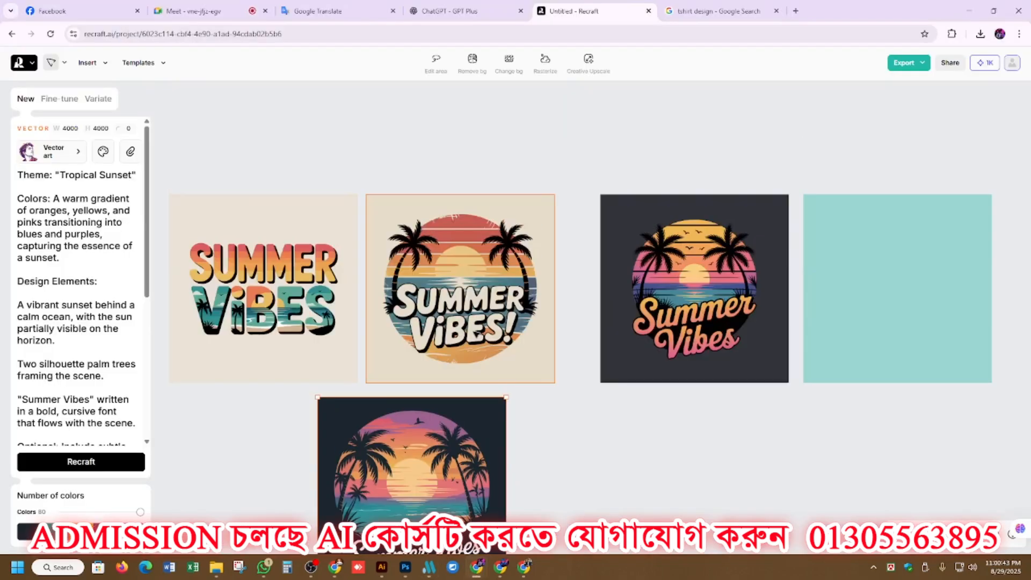
{"action": "left_click", "coordinate": [418, 171]}
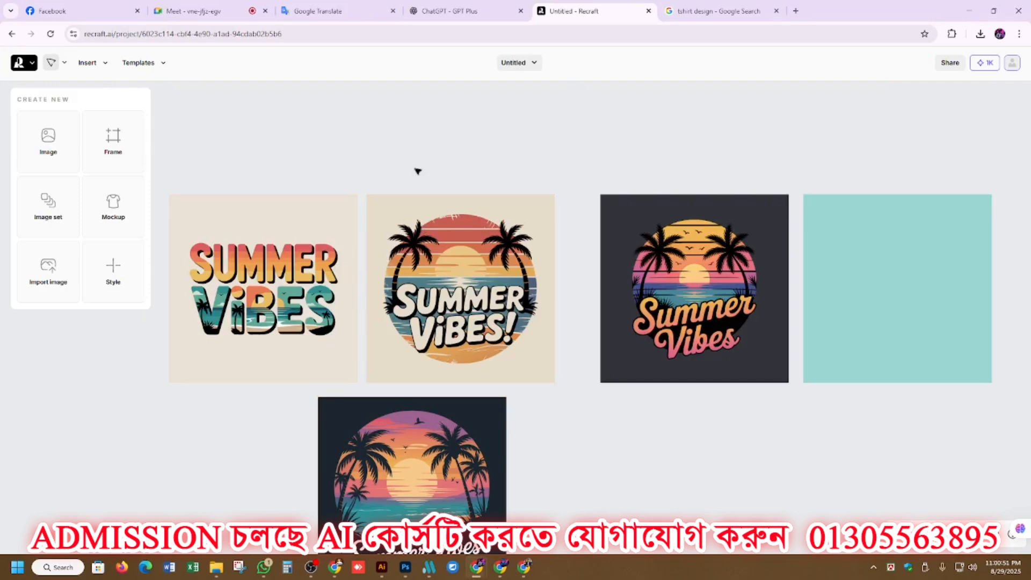
{"action": "left_click", "coordinate": [261, 226]}
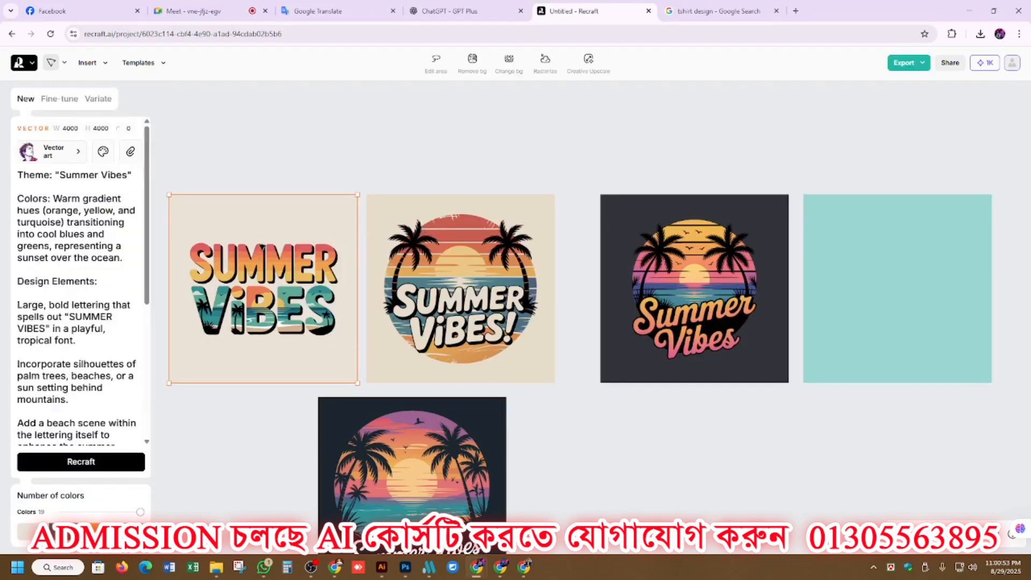